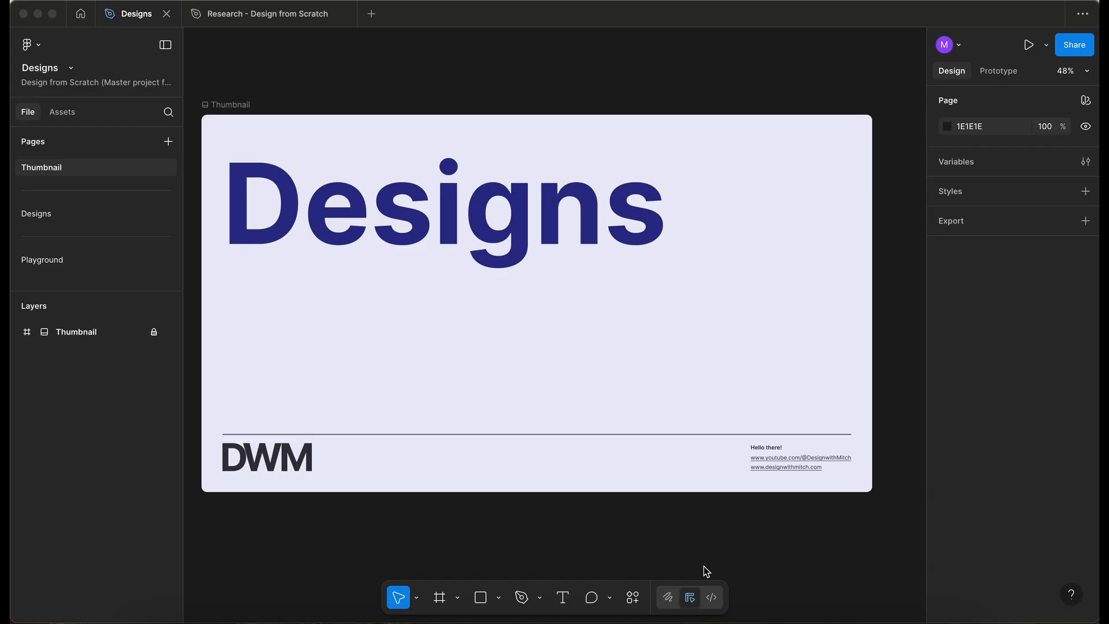
Step: Copy the Contact frame from the Wireframes page of the Research - Design from Scratch file
click(59, 210)
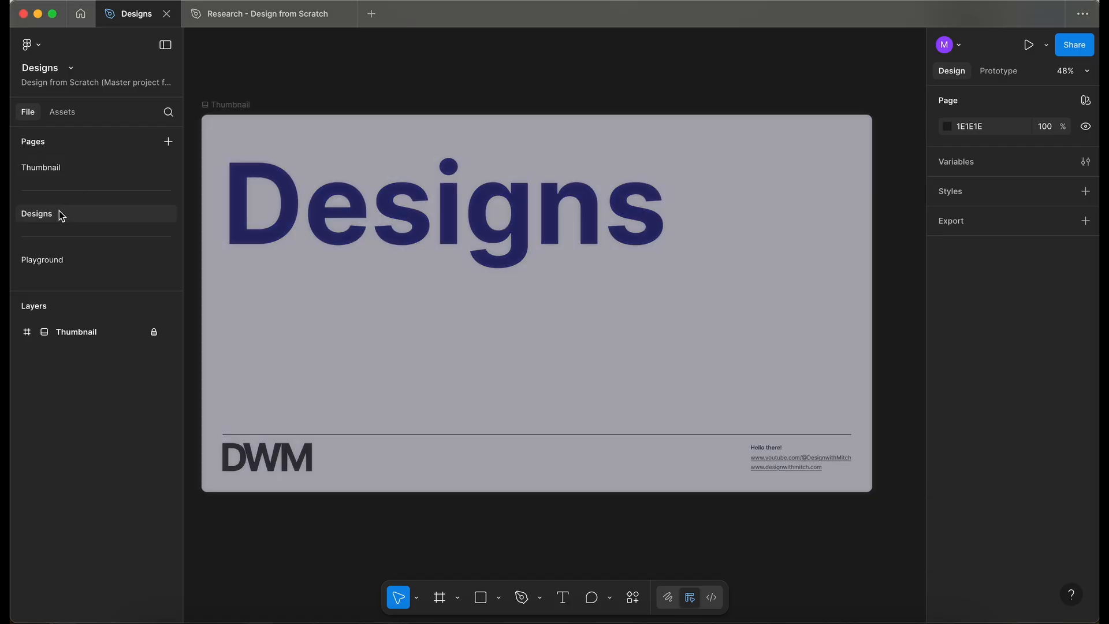
scroll(381, 208, up, 10)
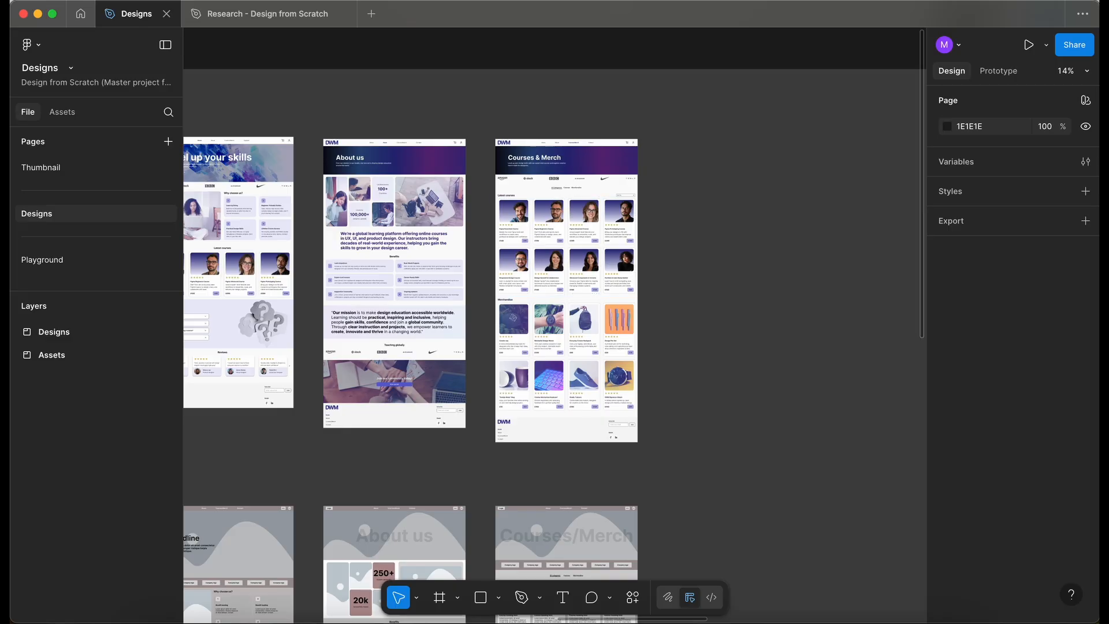
click(293, 17)
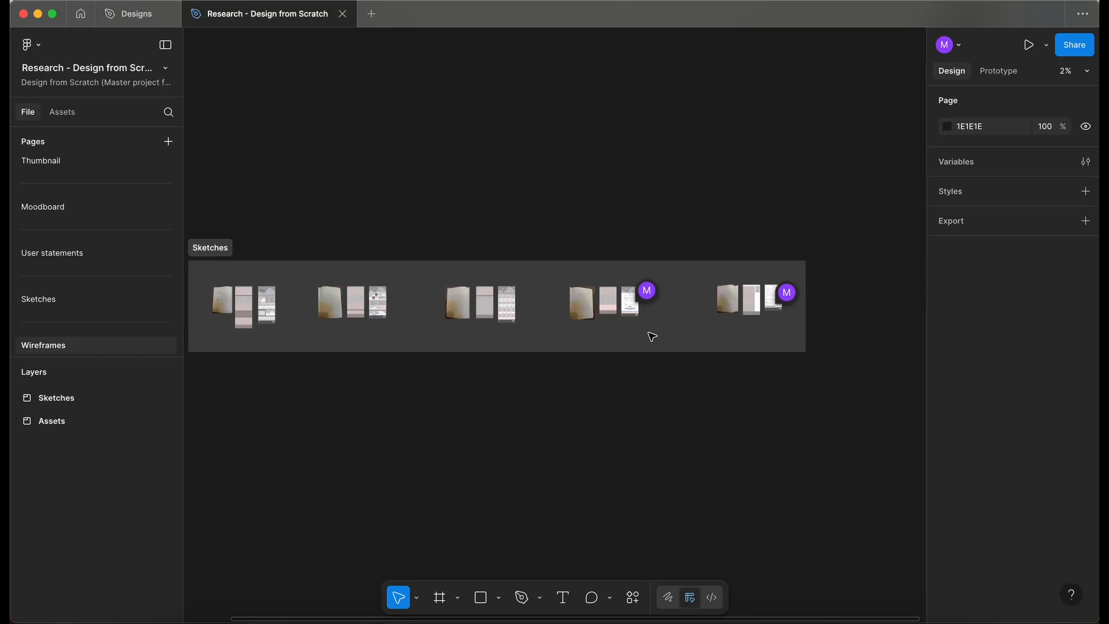
scroll(651, 336, up, 10)
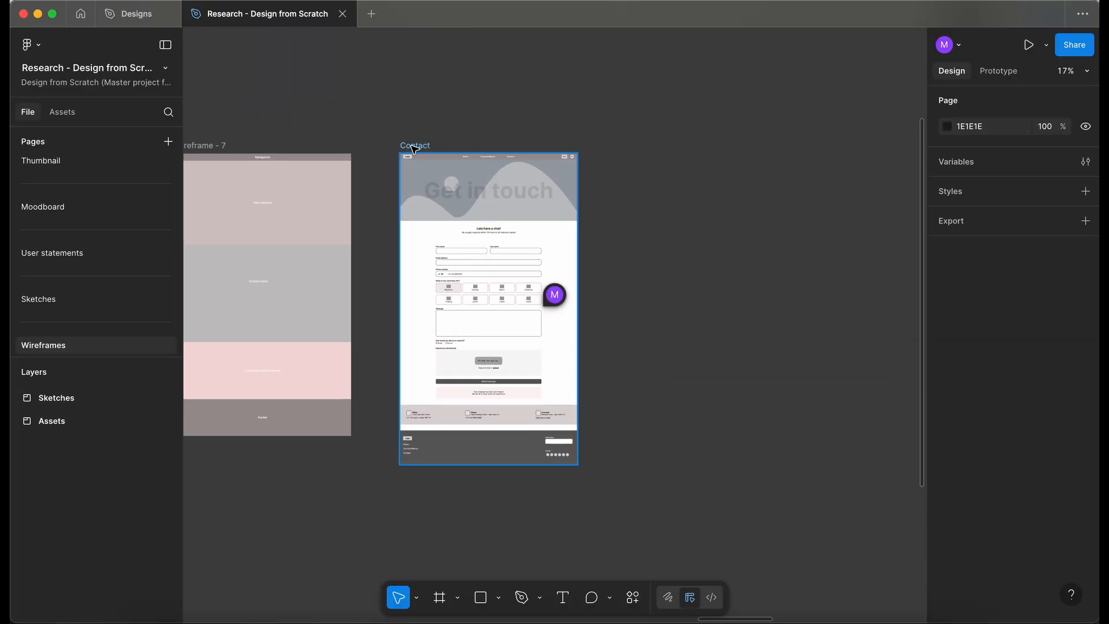
click(414, 146)
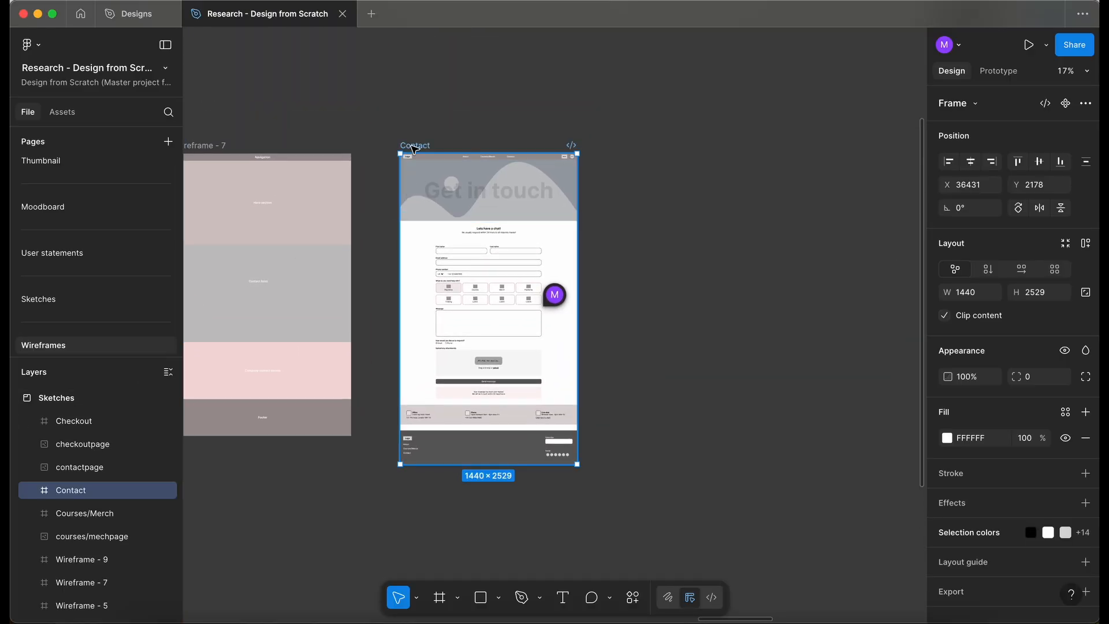
Step: Paste the Contact wireframe into the Designs file and place it beside the Courses & Merch page, top-aligned, leaving room for another frame between
click(125, 15)
click(739, 290)
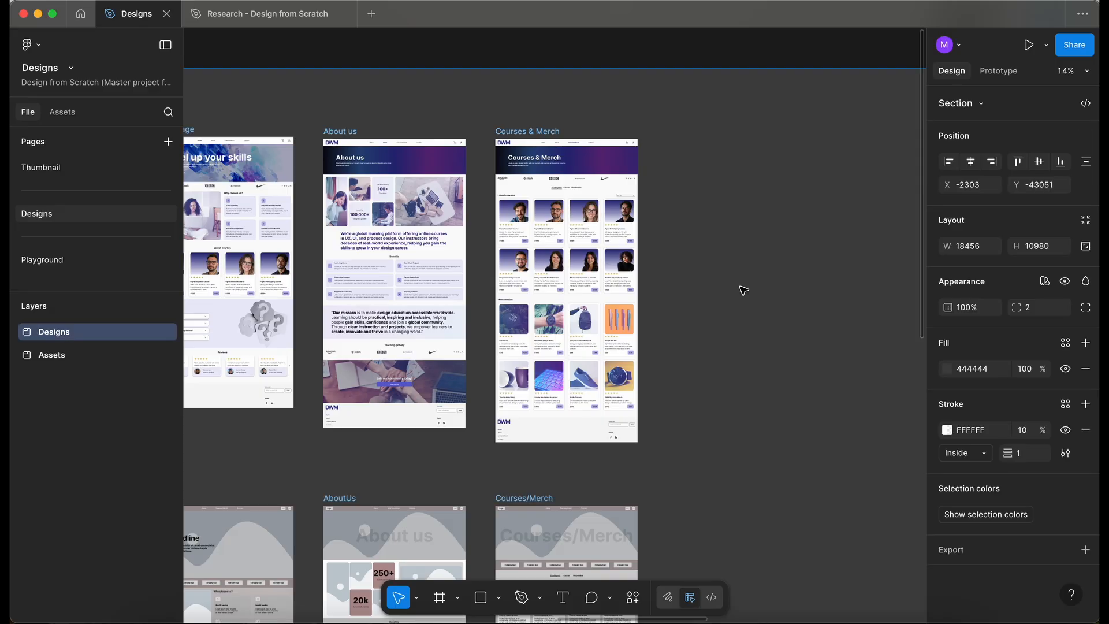
scroll(740, 289, right, 5)
key(Escape)
key(ctrl+v)
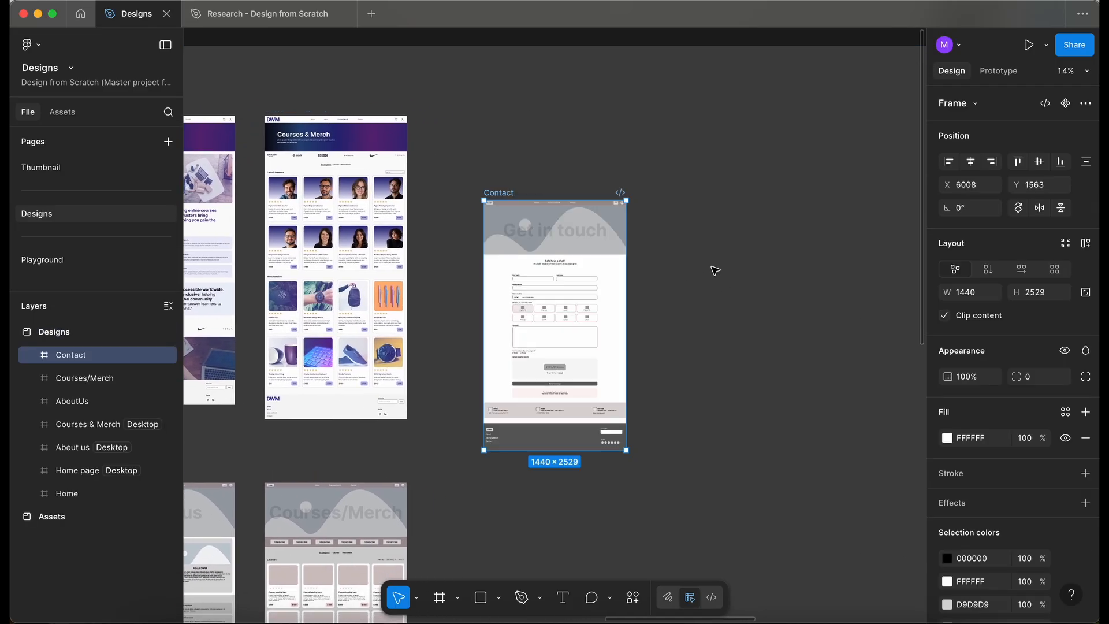
drag(498, 192, 668, 109)
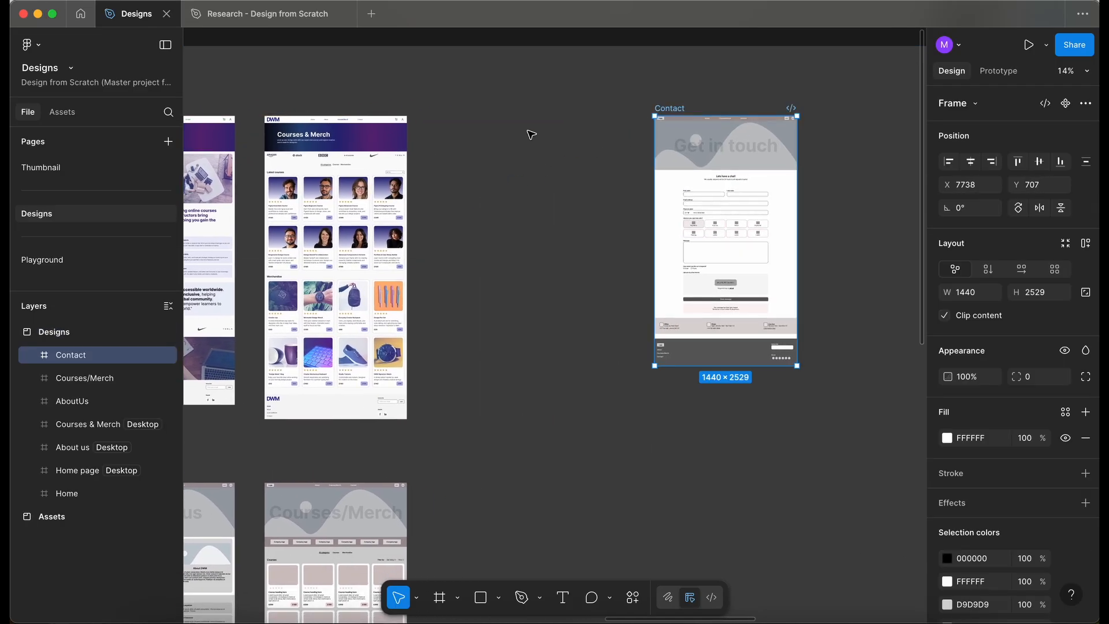
click(455, 148)
Step: Duplicate the Courses & Merch desktop frame and place the copy between the original and the Contact wireframe
scroll(453, 146, up, 3)
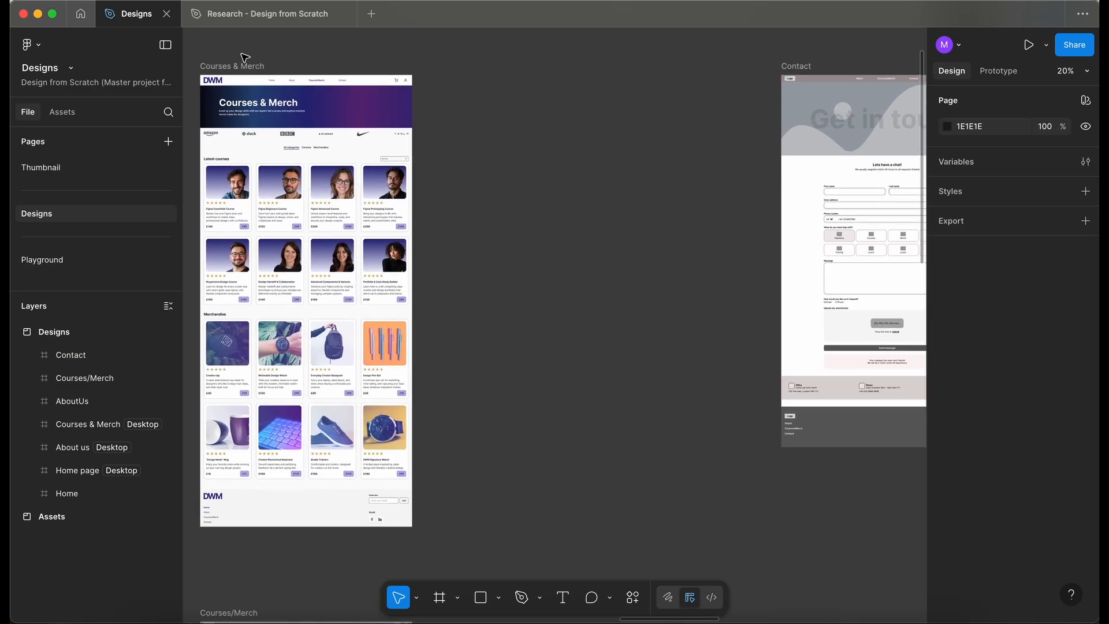
click(244, 68)
drag(244, 68, 475, 68)
scroll(475, 68, left, 3)
scroll(475, 68, down, 2)
scroll(475, 67, right, 1)
drag(624, 71, 640, 70)
scroll(639, 69, right, 2)
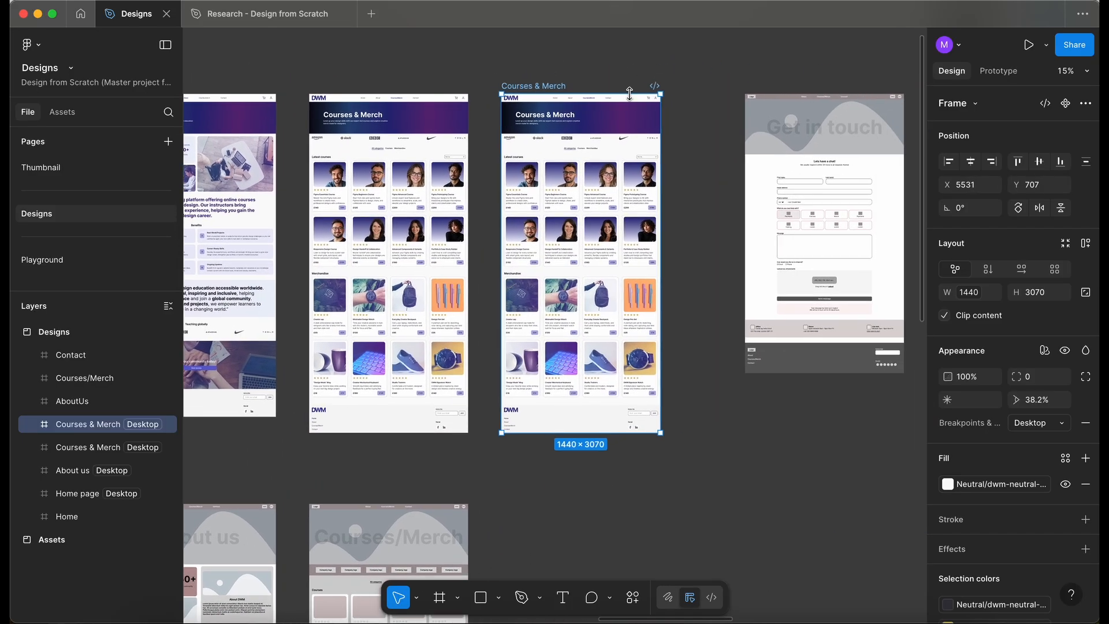
Step: Rename the duplicated Courses & Merch frame as Contact
scroll(461, 79, up, 3)
scroll(460, 79, right, 2)
scroll(461, 79, up, 1)
double_click(299, 87)
text(Contact)
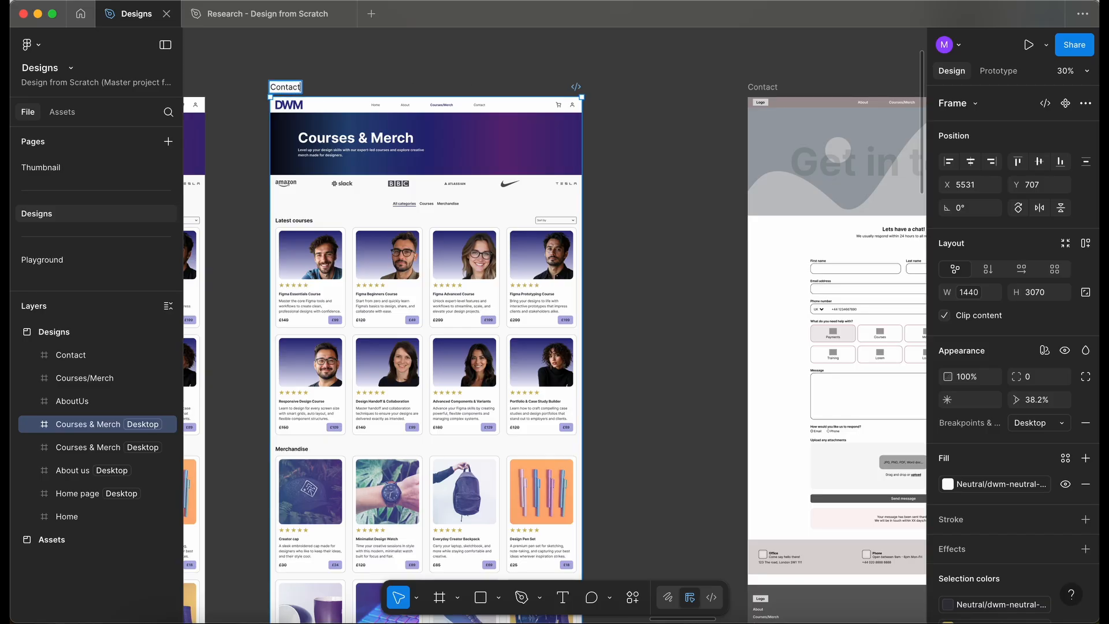
click(369, 69)
Step: In the new page's navigation bar, set the Contact link's state to Activated and the Courses/Merch link's to Enabled
scroll(439, 102, up, 3)
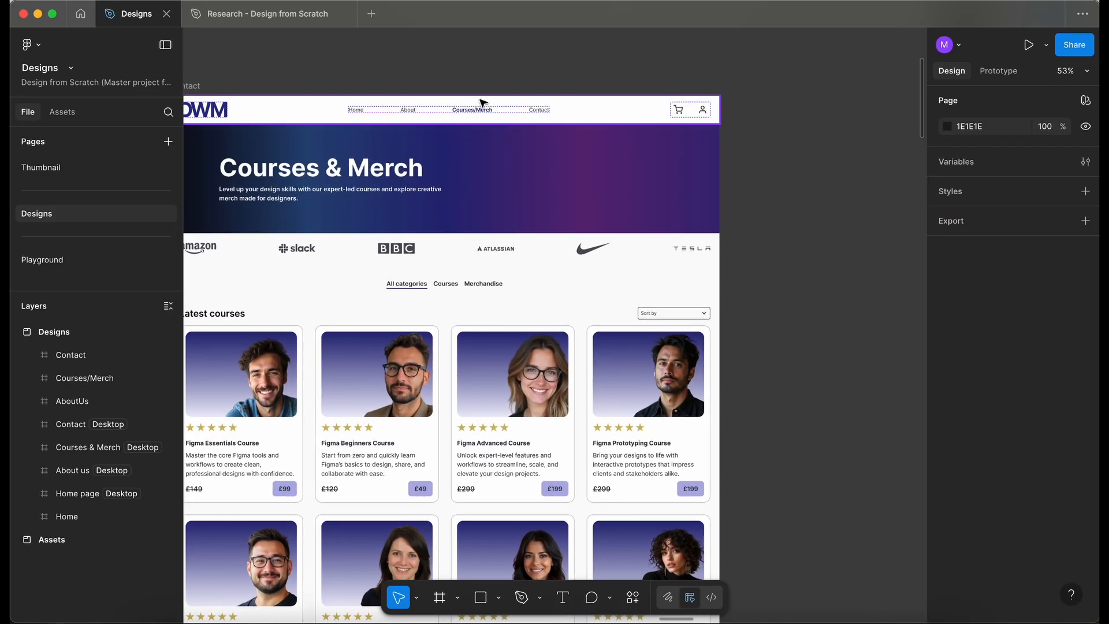
click(480, 111)
double_click(540, 110)
click(1005, 143)
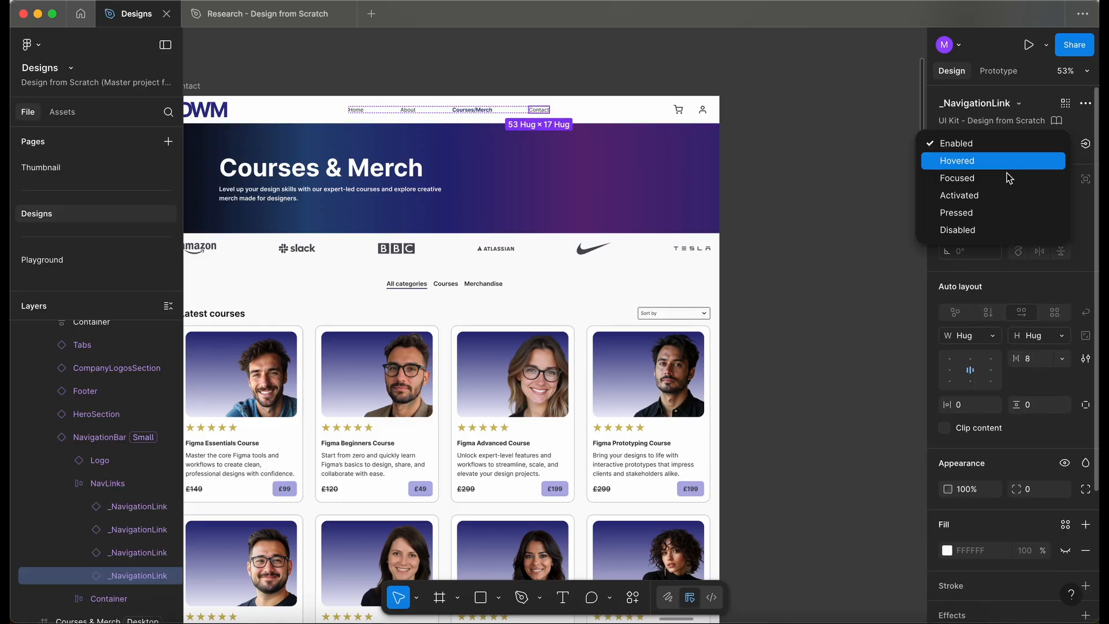
click(993, 196)
click(472, 110)
click(1031, 145)
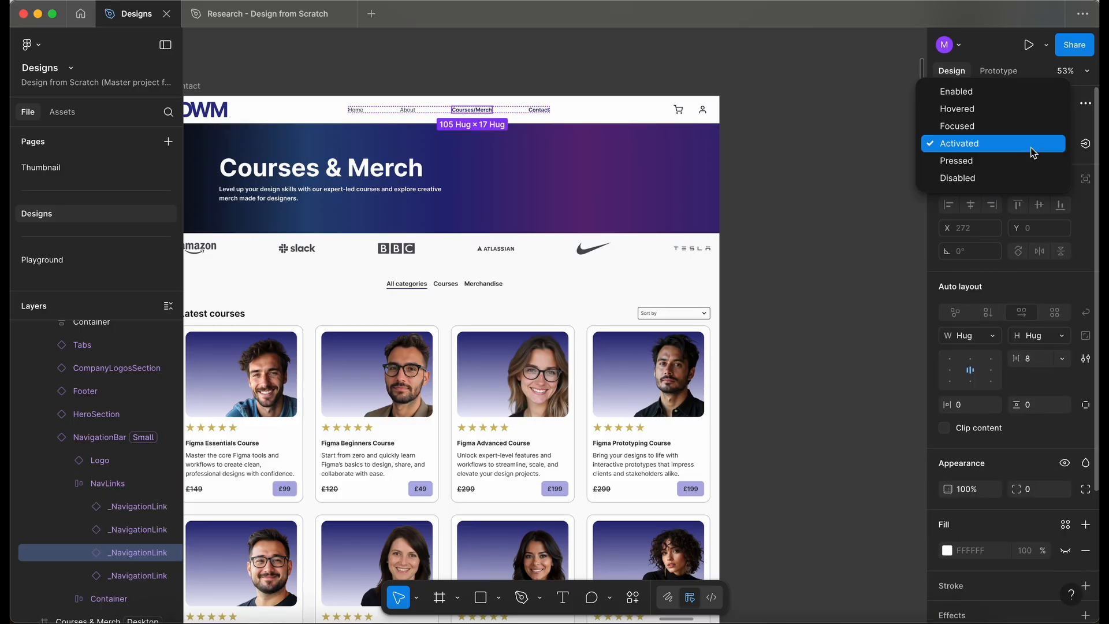
click(971, 94)
click(832, 113)
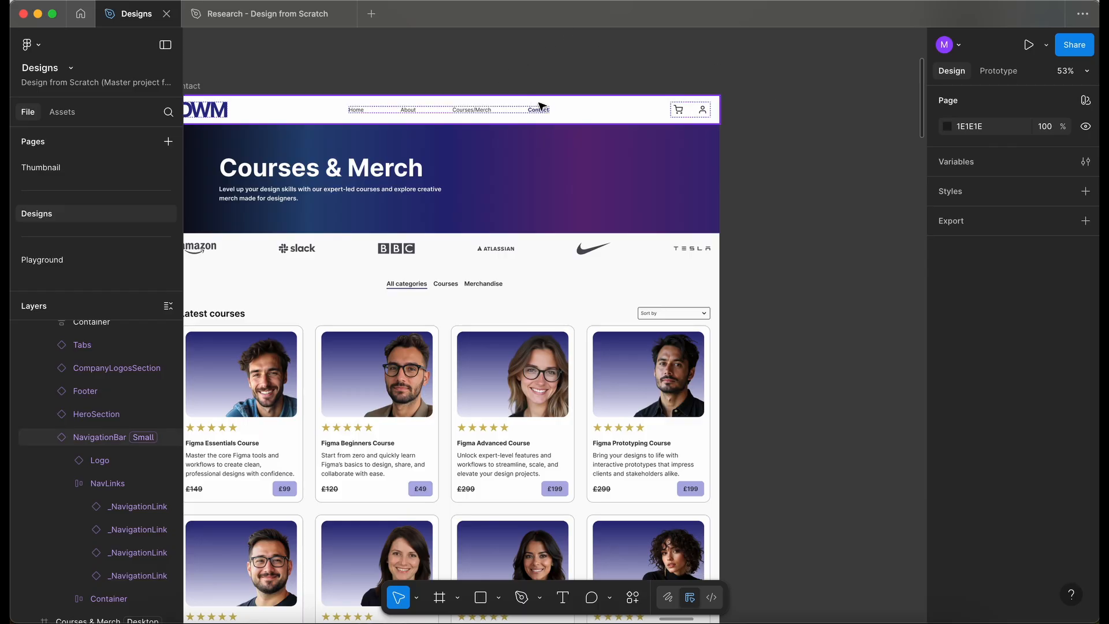
Step: Delete the Merchandise section and the Latest courses cards from the new Contact page
scroll(494, 54, down, 5)
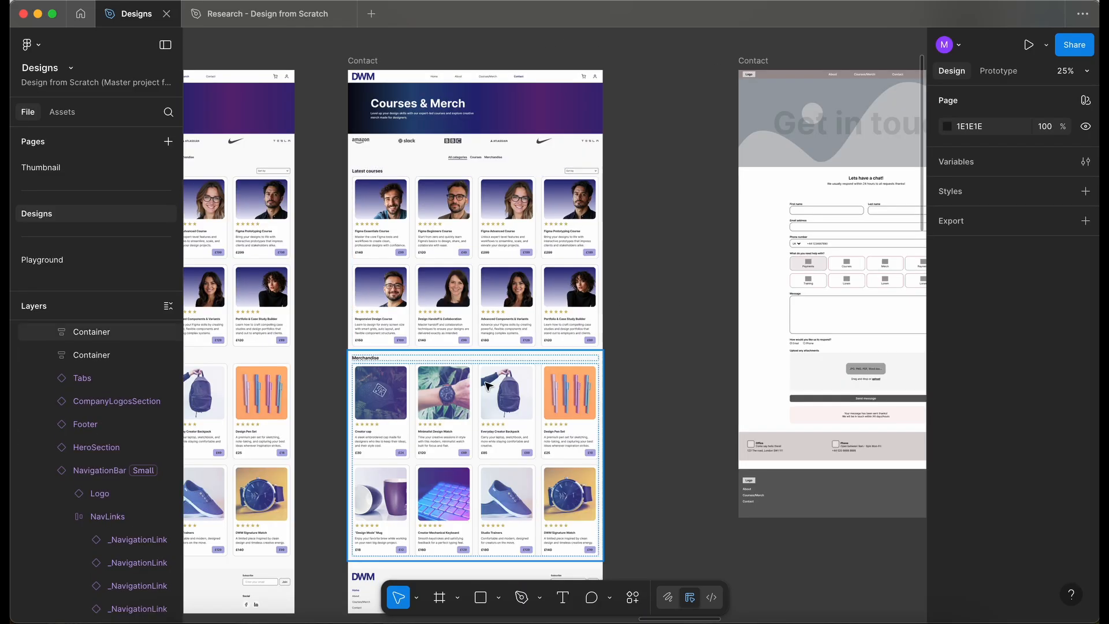
click(487, 430)
key(Delete)
scroll(487, 429, up, 3)
scroll(487, 429, right, 2)
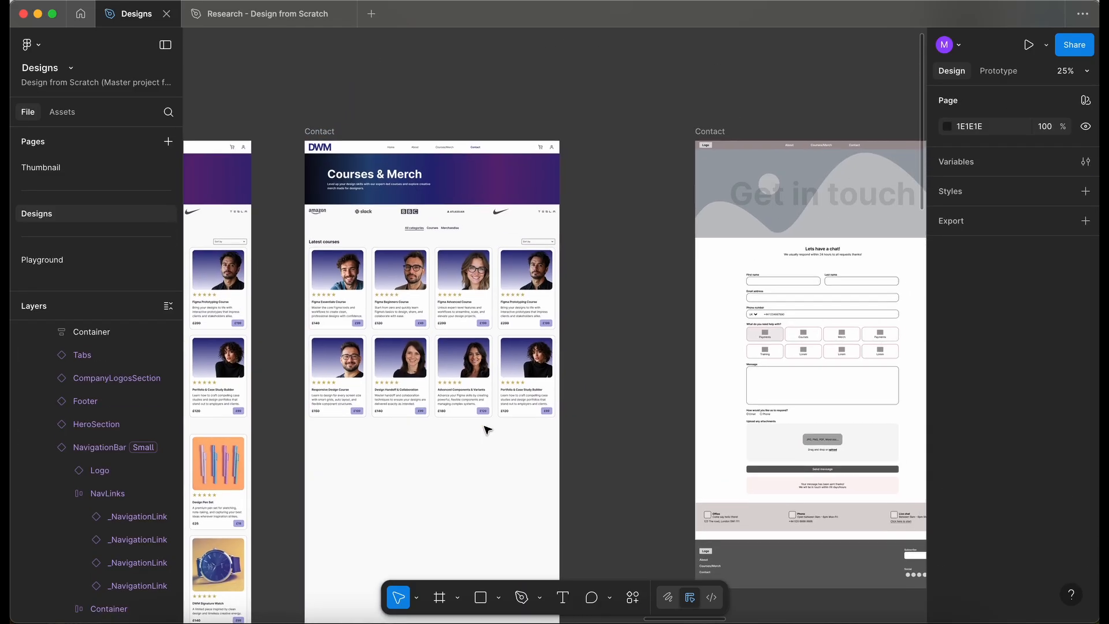
click(472, 369)
click(471, 369)
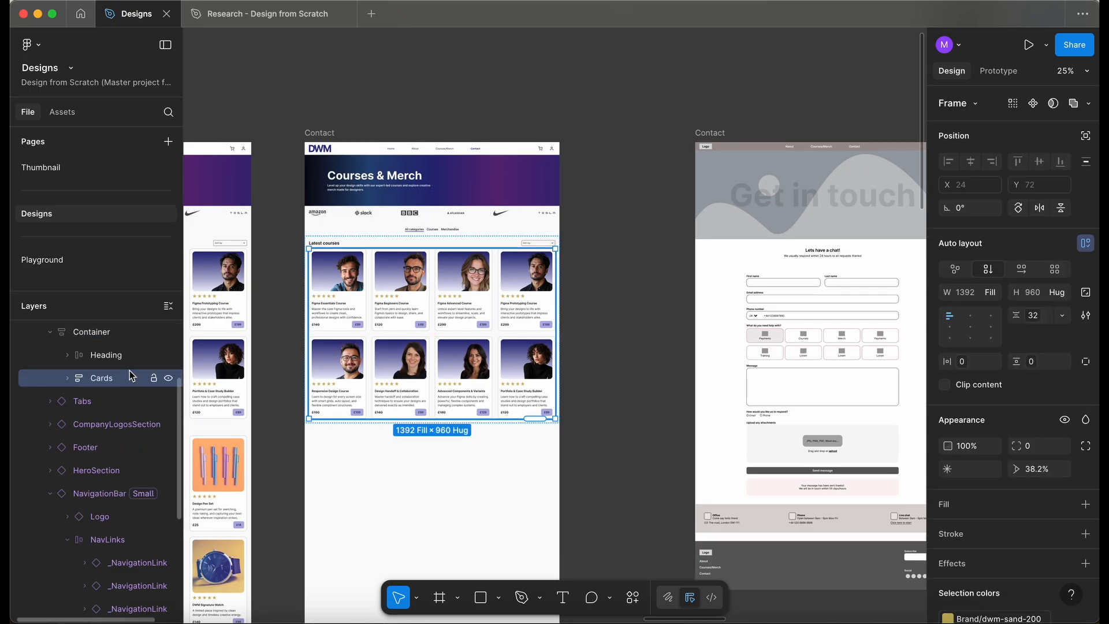
key(Delete)
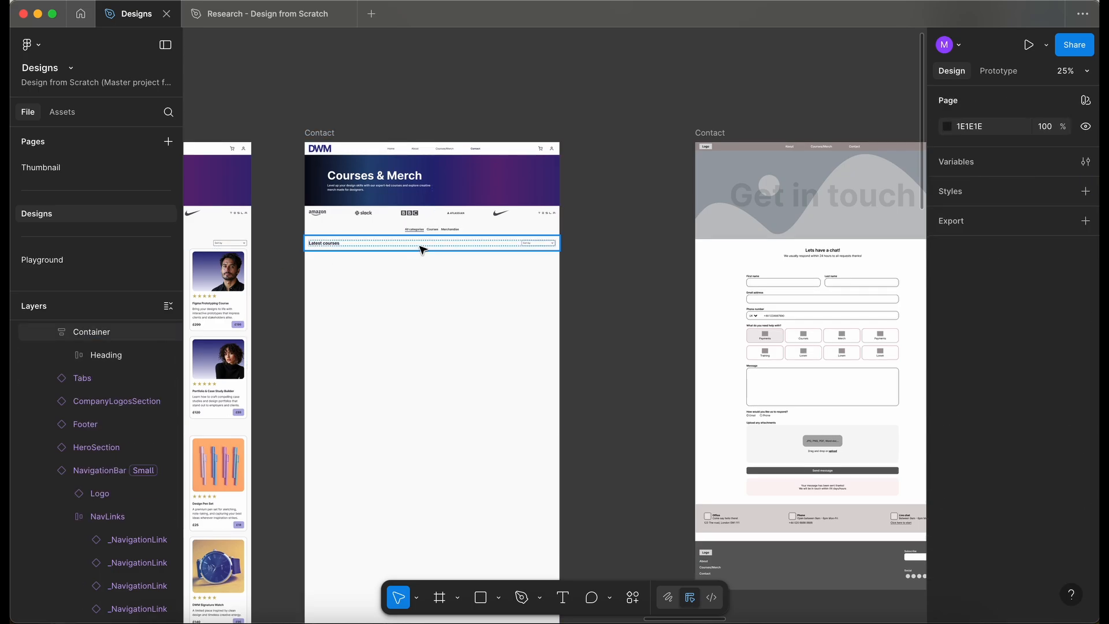
Step: Delete the sort selector from the Latest courses heading row
click(422, 250)
scroll(422, 249, up, 3)
double_click(467, 256)
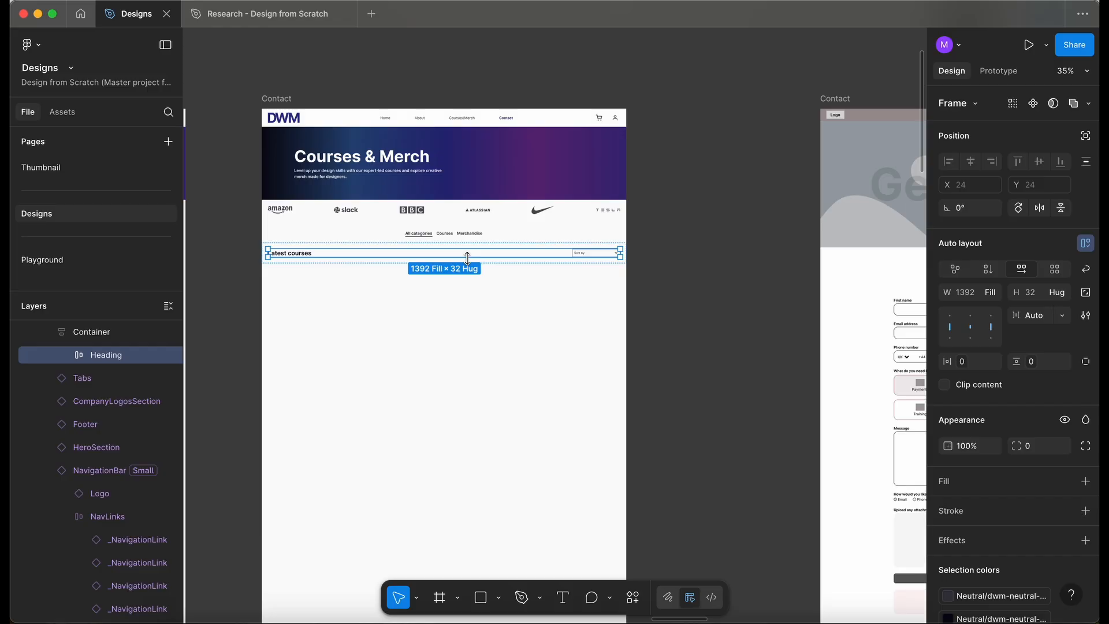
click(593, 258)
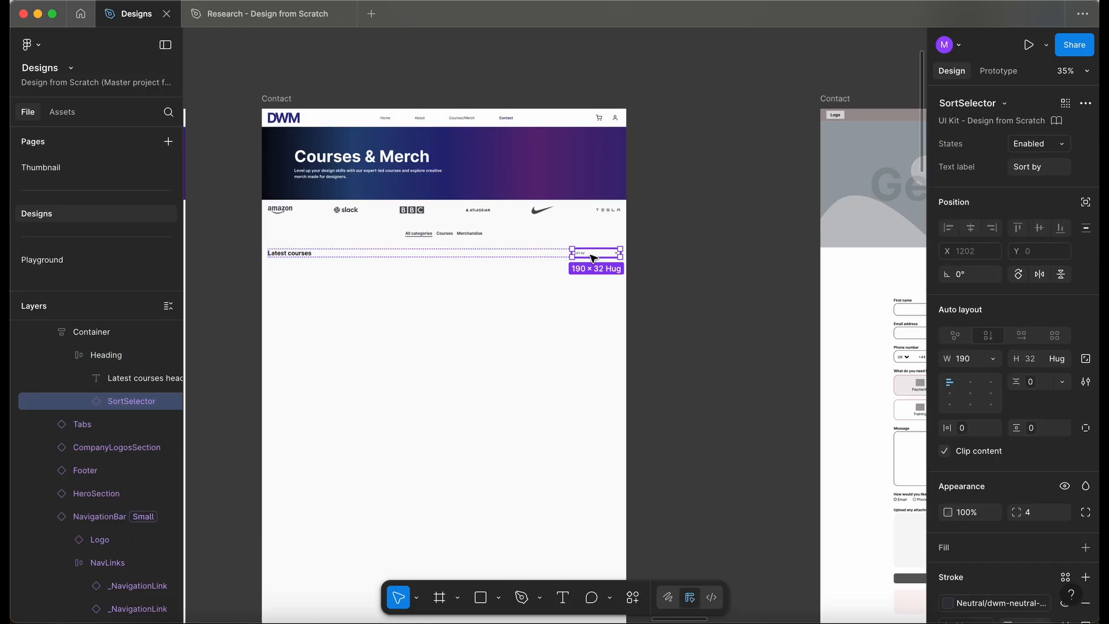
key(Delete)
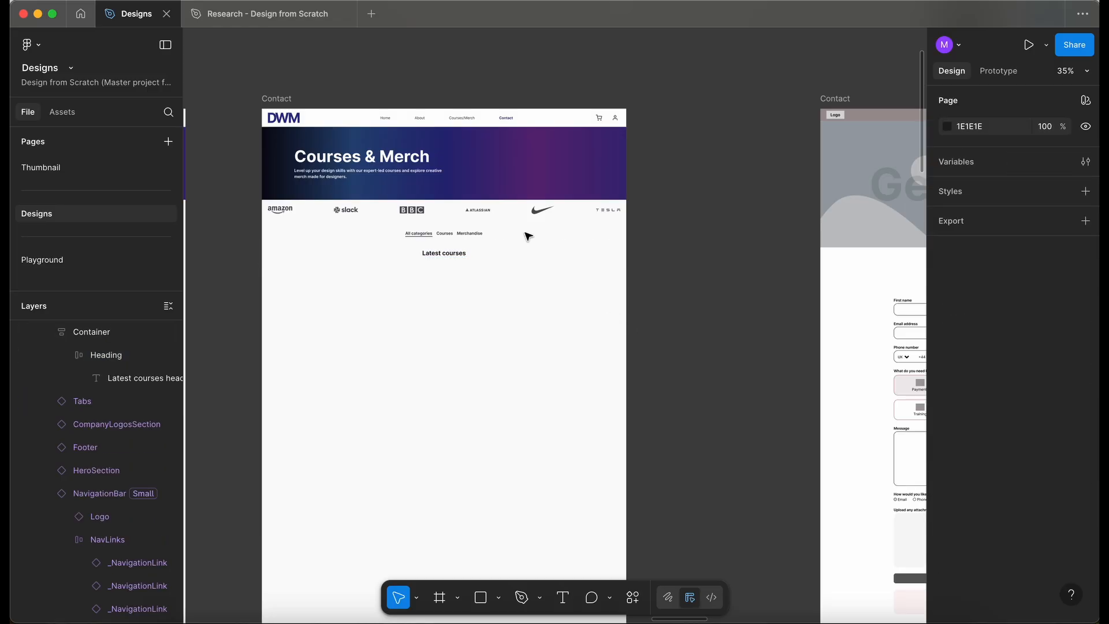
Step: Delete the company logos section and the category tabs below the hero section
click(485, 213)
key(Delete)
click(467, 231)
key(Delete)
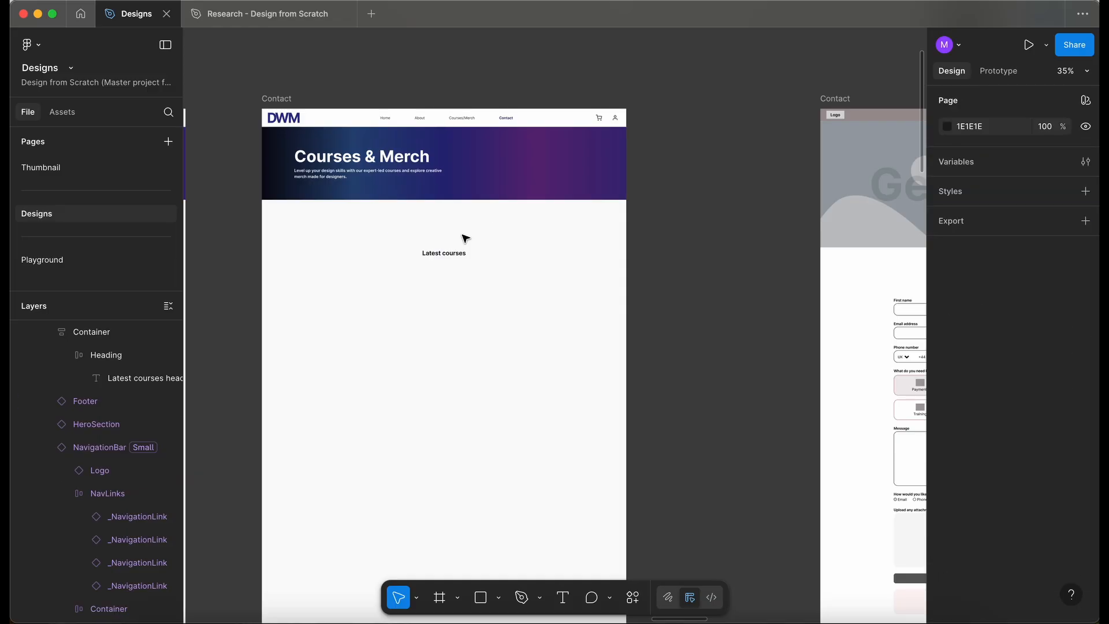
Step: Change the hero heading to "Get in touch" and its subheading to "We’d love to hear from you, whether it’s a question or feedback."
click(472, 187)
ctrl+scroll(470, 184, down, 5)
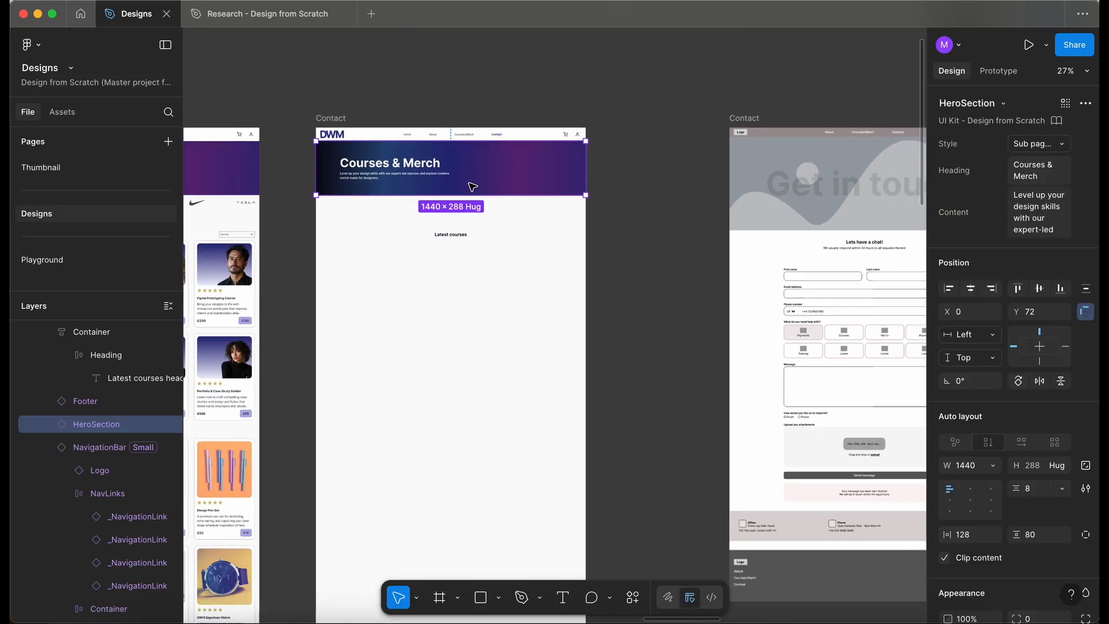
scroll(471, 186, up, 2)
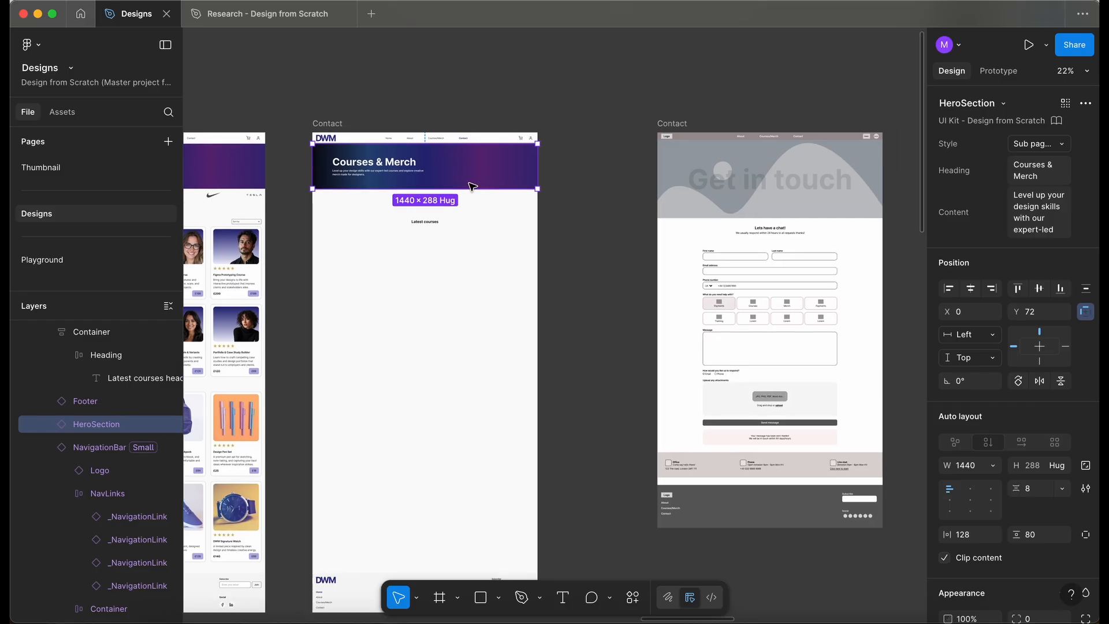
ctrl+scroll(355, 132, up, 8)
click(377, 62)
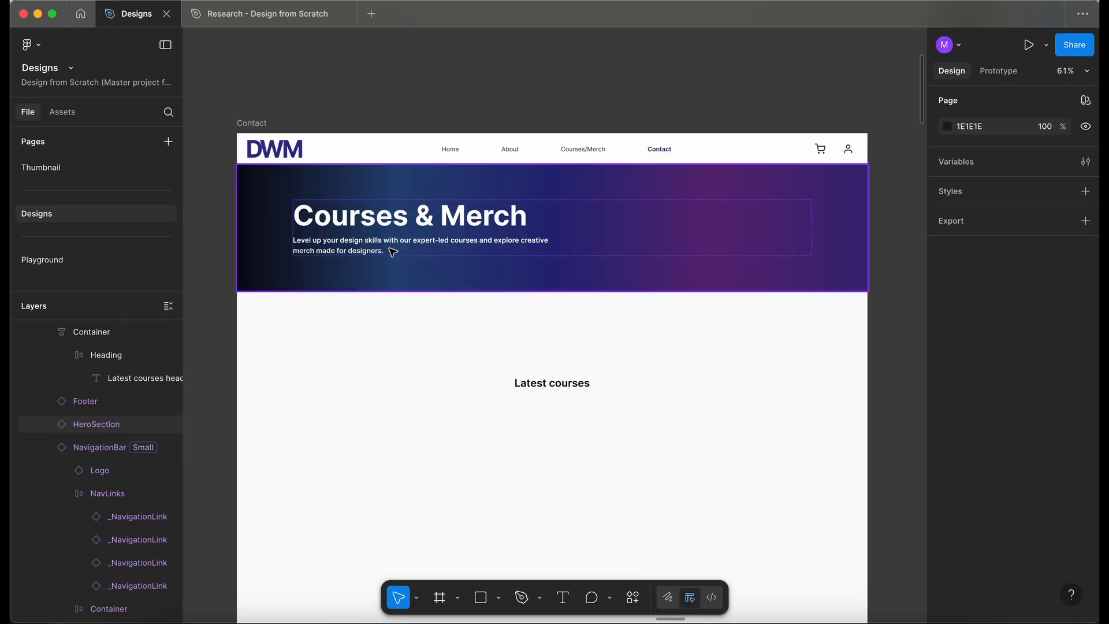
ctrl+scroll(393, 252, up, 4)
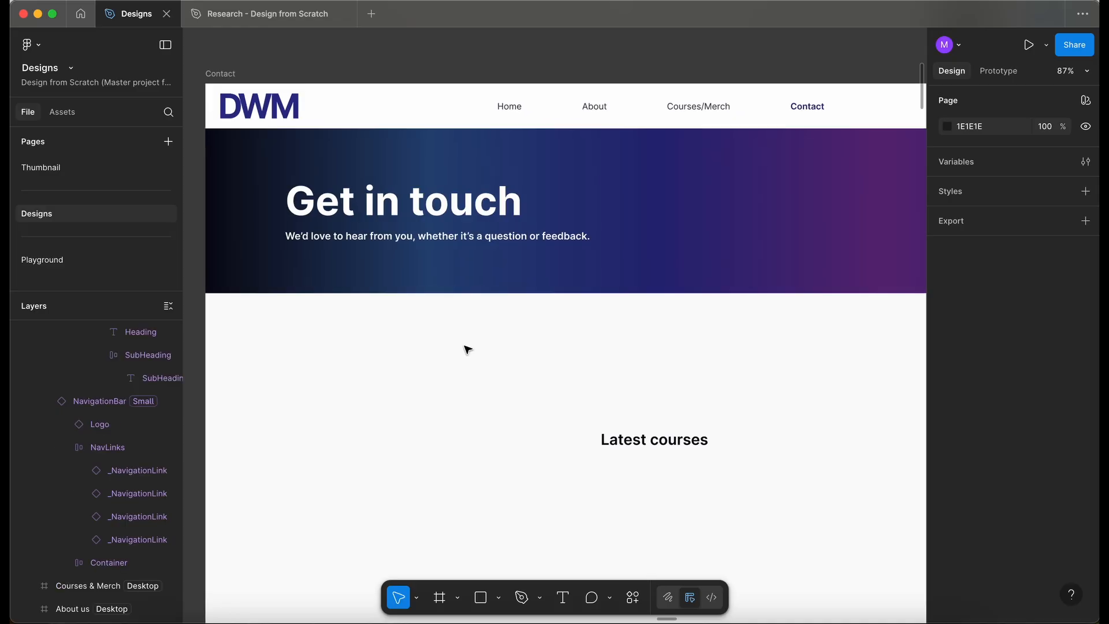
scroll(467, 349, left, 1)
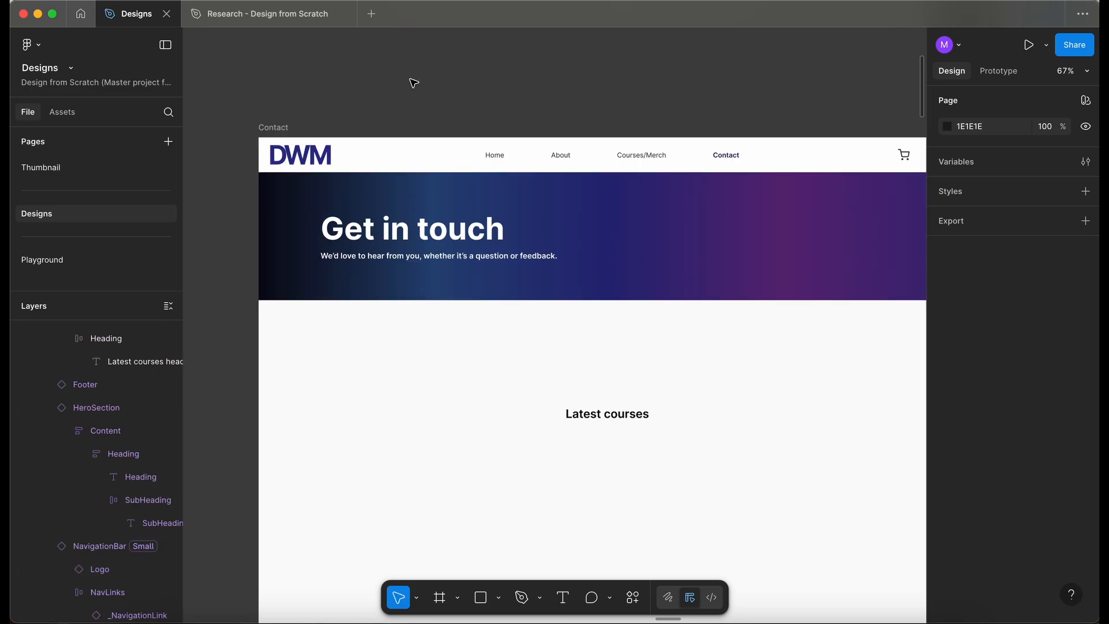
Step: Bring the wireframe's form title and response time message onto the new Contact page, below the Latest courses heading
scroll(413, 83, down, 5)
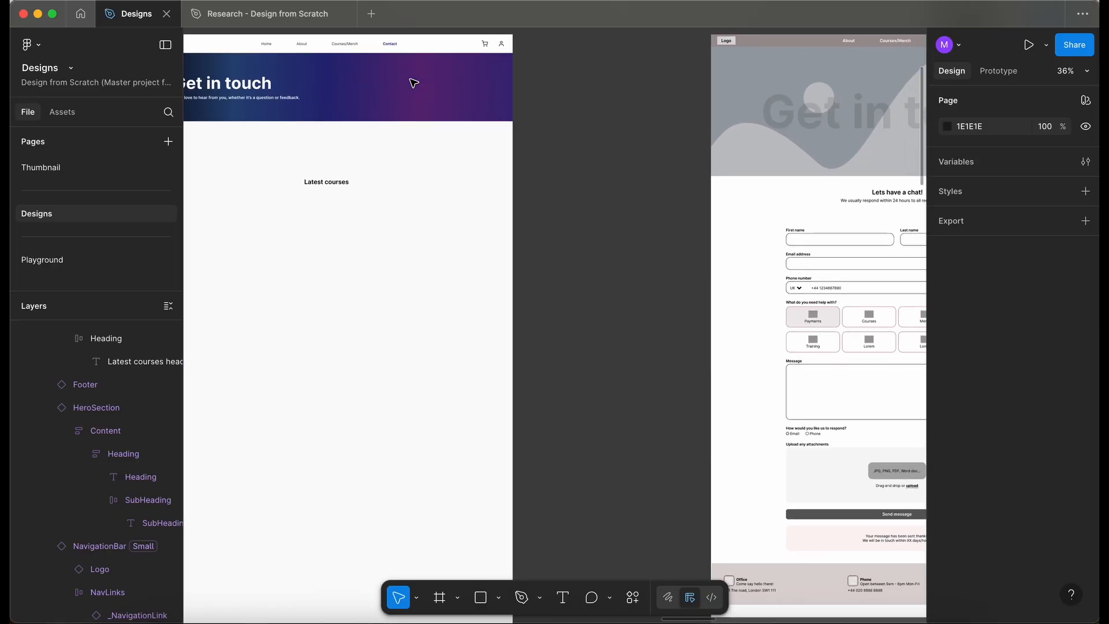
scroll(414, 83, right, 5)
click(615, 153)
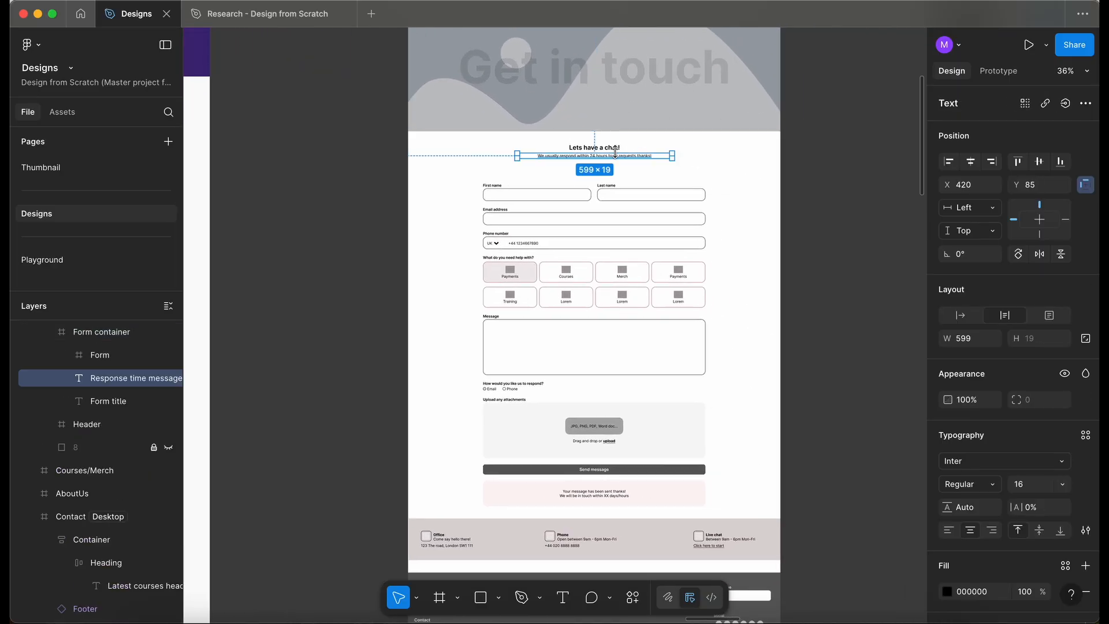
scroll(615, 151, left, 3)
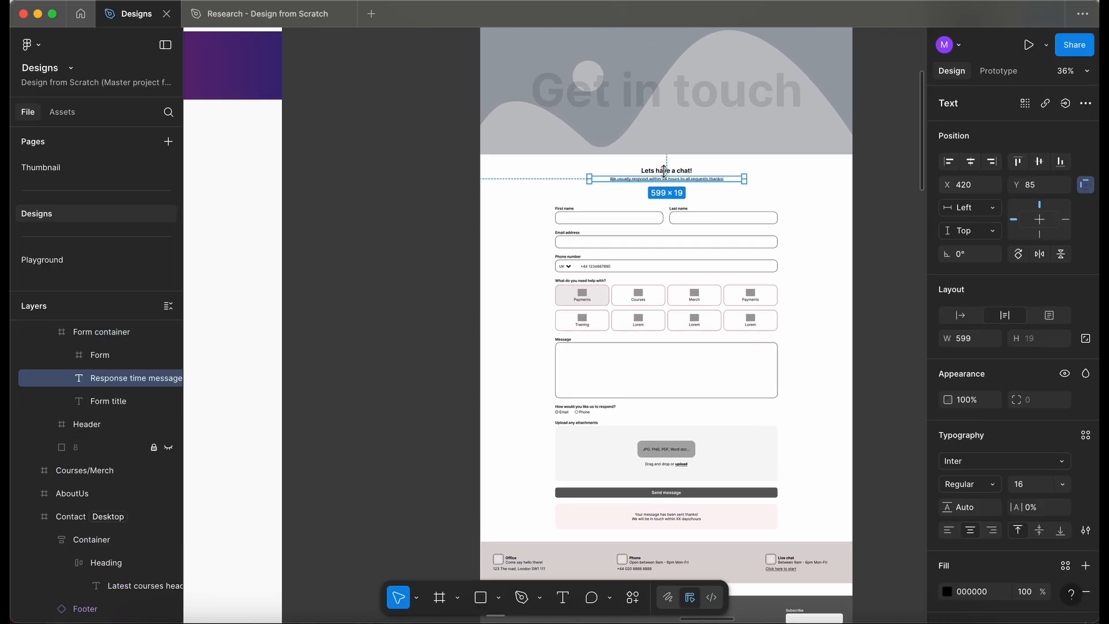
shift+click(665, 171)
drag(667, 172, 238, 290)
scroll(237, 290, left, 5)
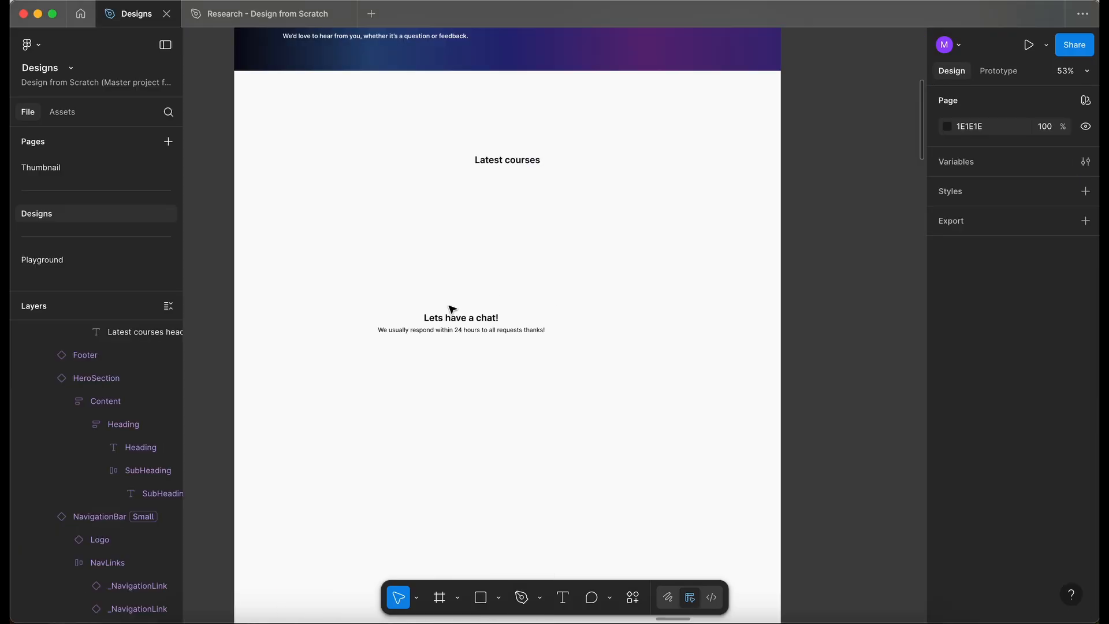
Step: Change the "Latest courses" heading on the Contact page to "Let’s have a chat!"
double_click(509, 164)
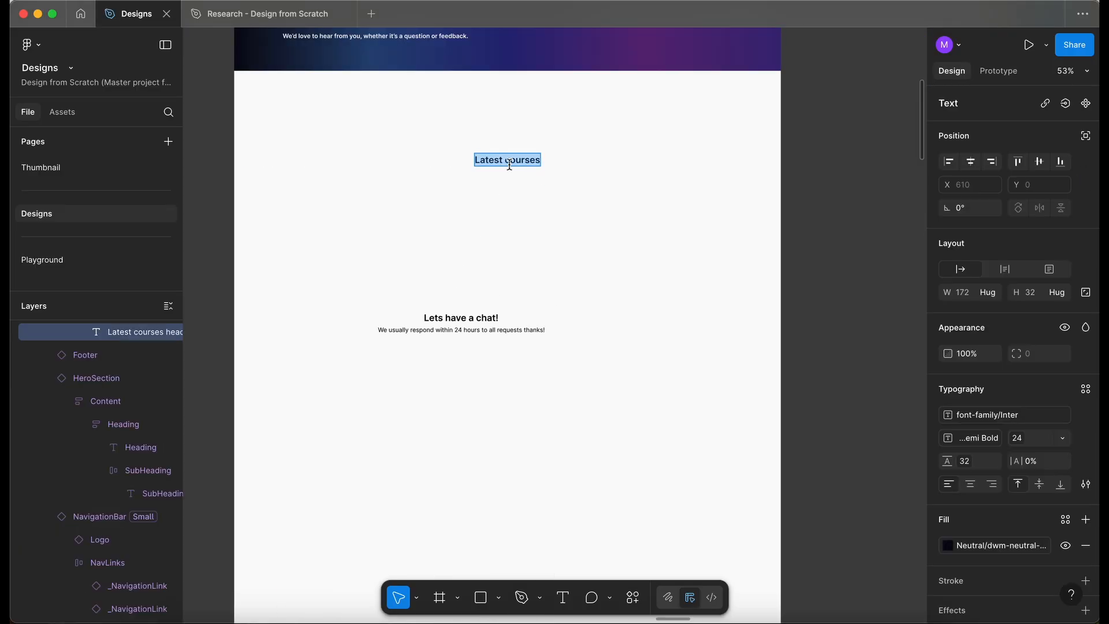
text(Let’s)
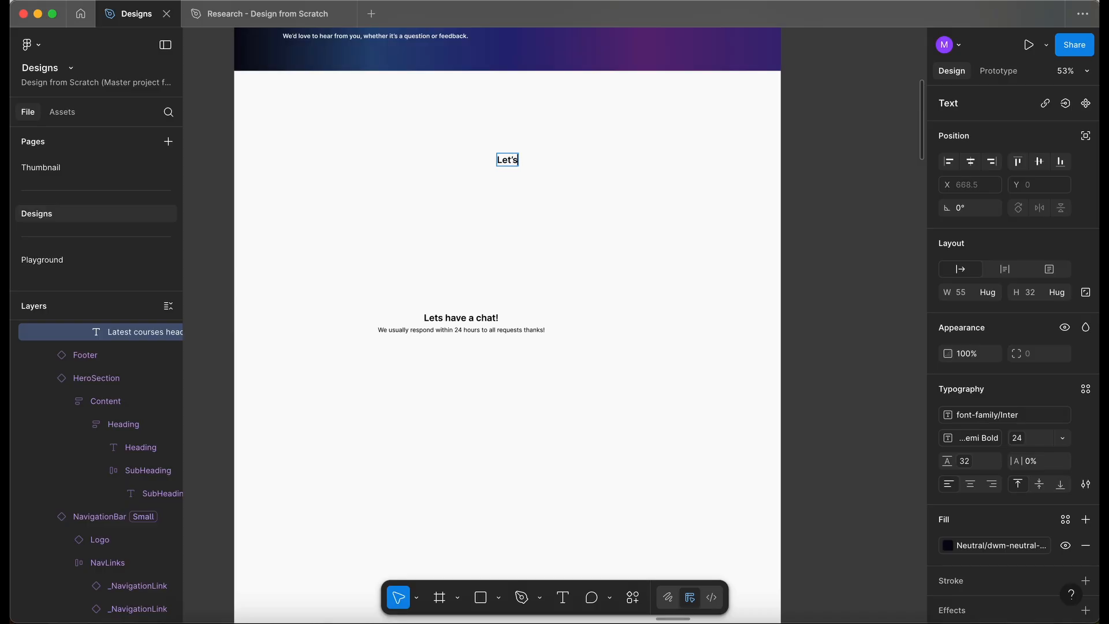
text( have a caht!)
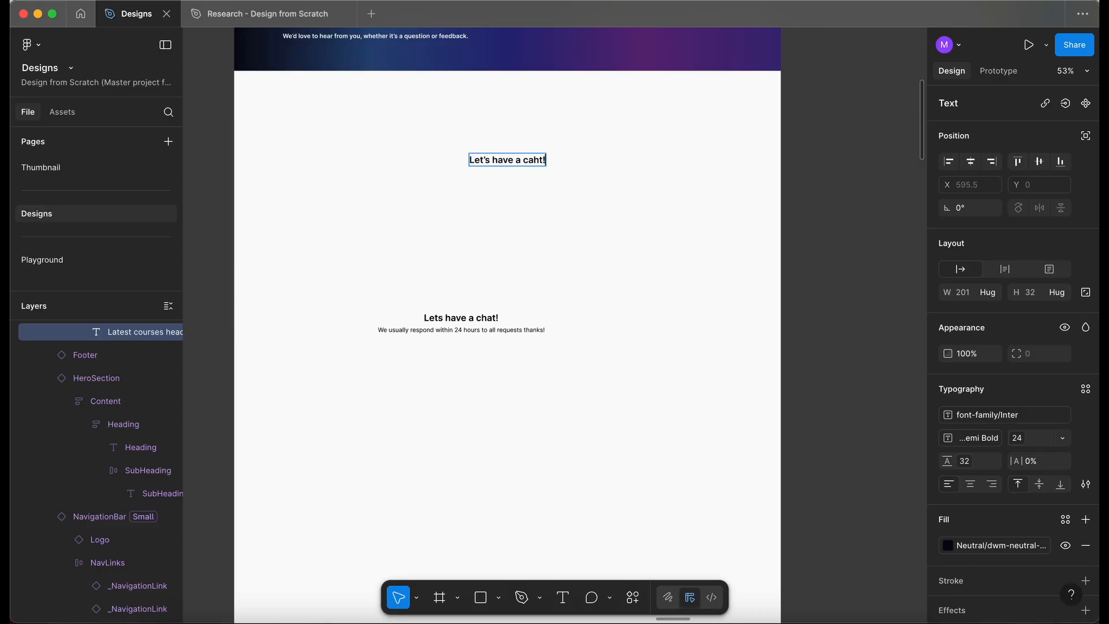
right_click(536, 157)
click(548, 166)
Step: Add "We usually respond within 24 hours to all requests thanks!" beneath the "Let’s have a chat!" heading inside its container
click(485, 335)
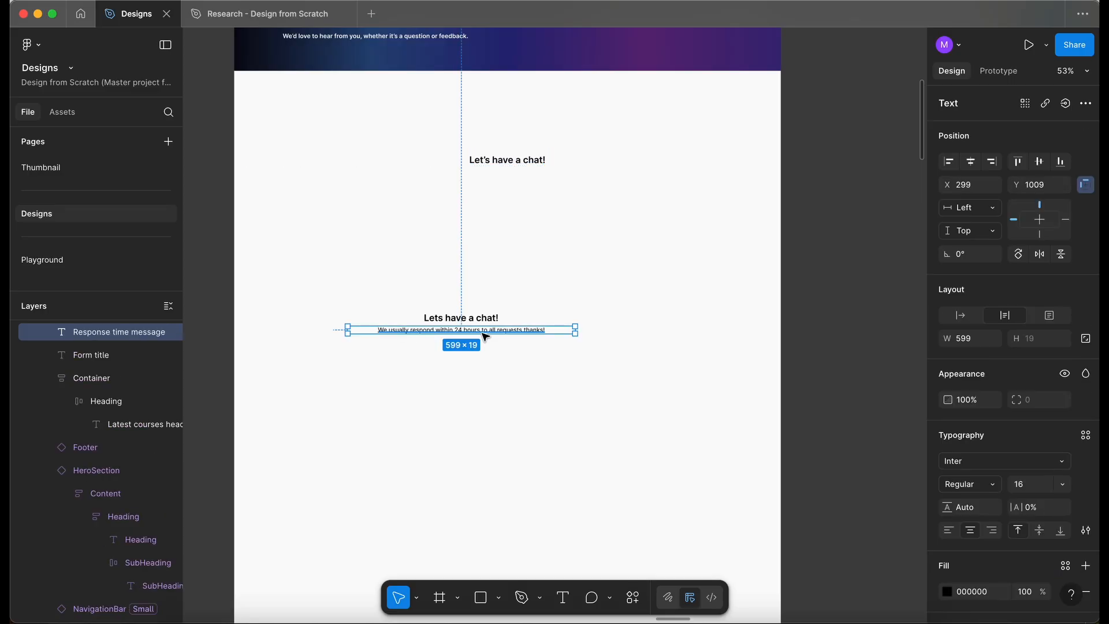
scroll(485, 336, up, 2)
scroll(485, 337, left, 2)
key(ctrl+c)
click(567, 187)
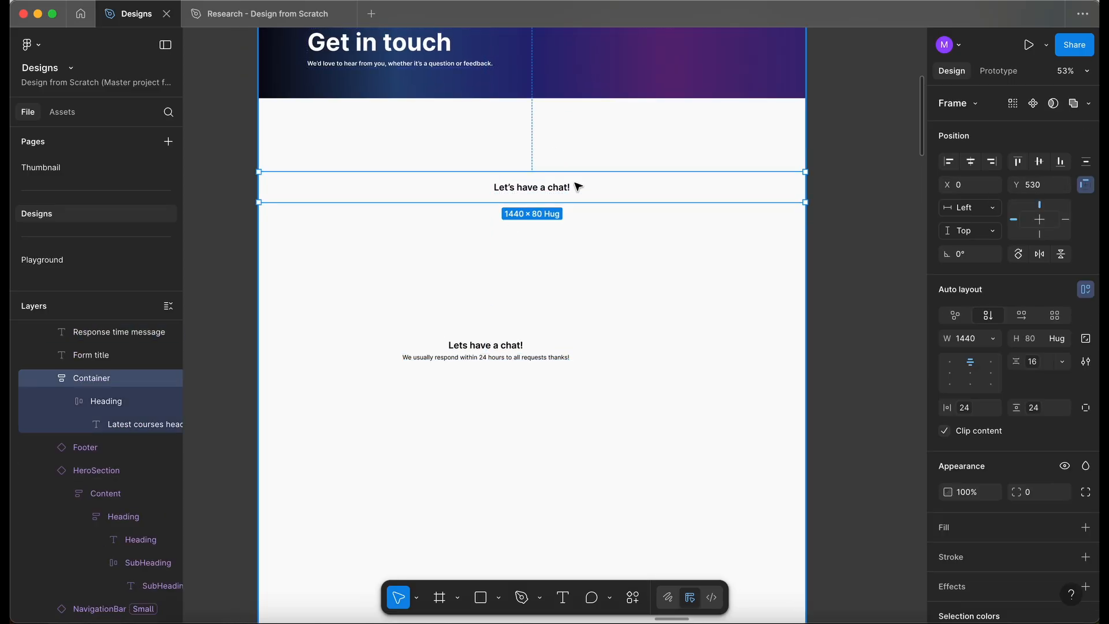
key(ctrl+v)
scroll(523, 197, up, 3)
scroll(532, 201, up, 2)
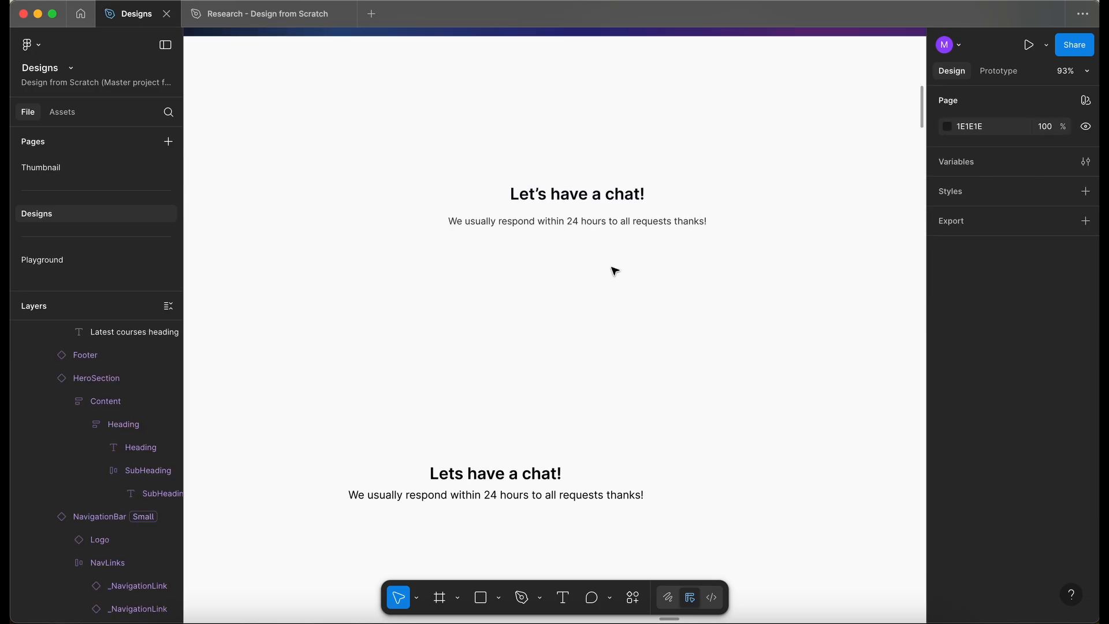
Step: Set the heading container's vertical padding to 0 and its item gap to 8
click(650, 212)
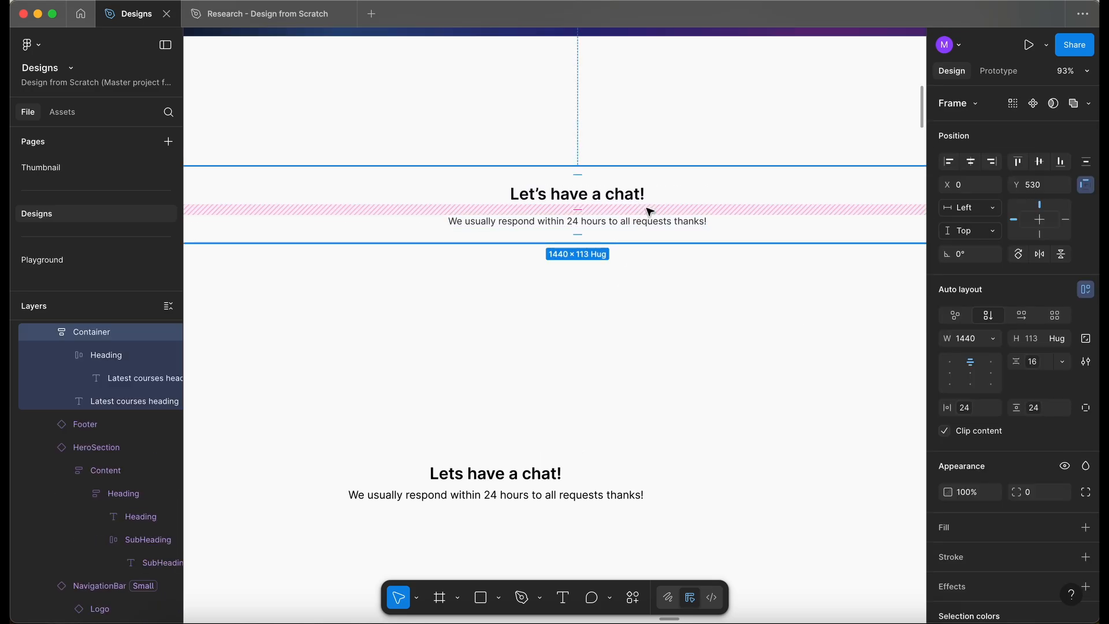
scroll(649, 212, down, 4)
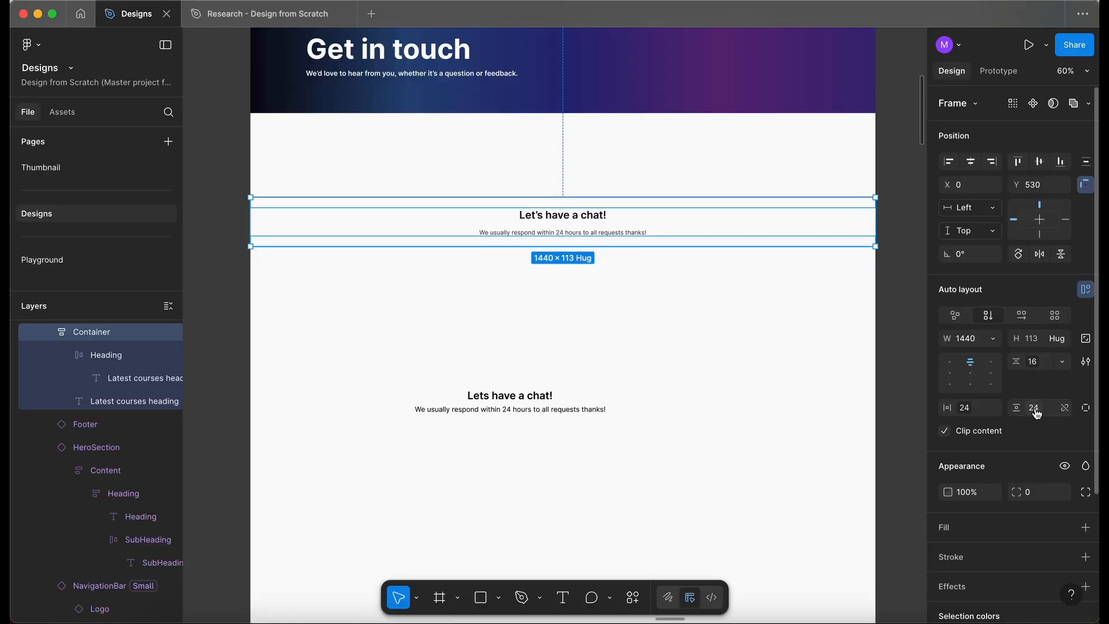
click(1035, 407)
click(999, 428)
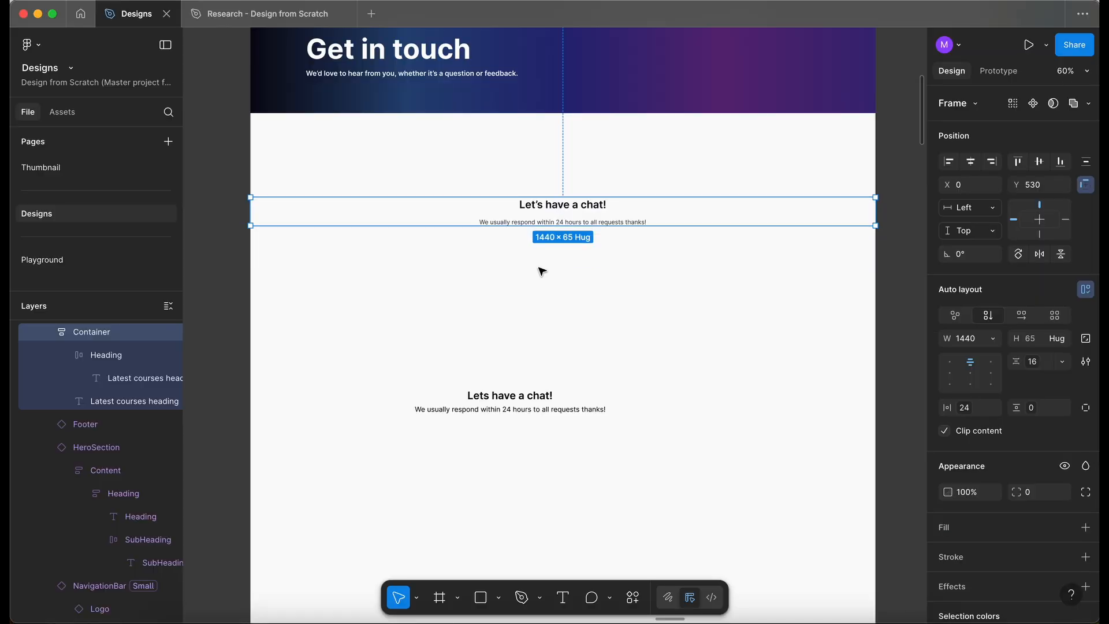
scroll(541, 271, up, 1)
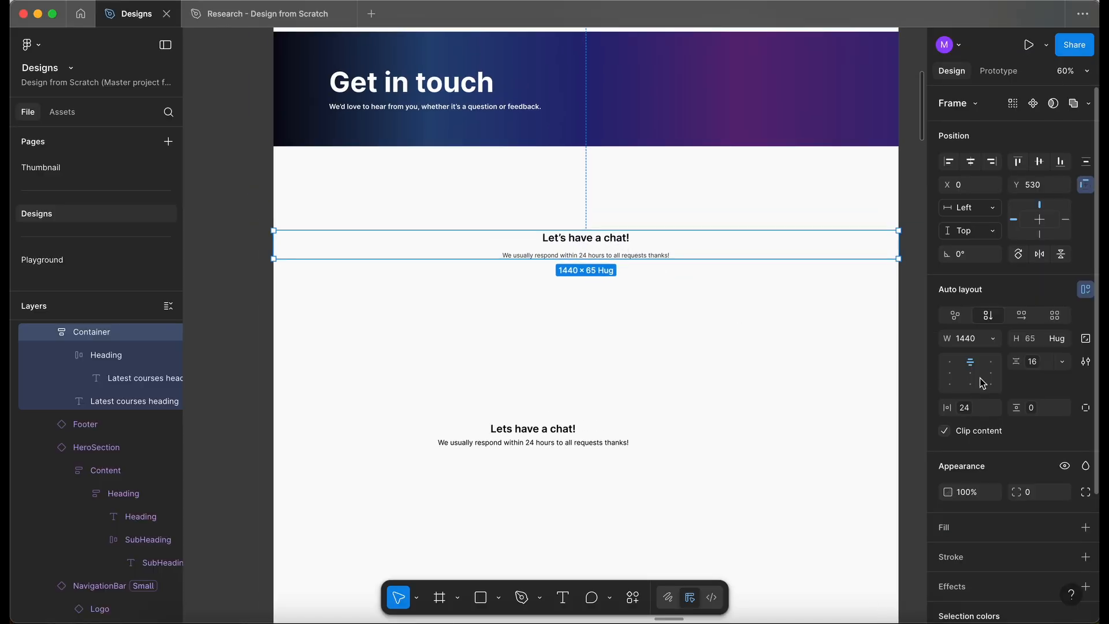
click(1030, 365)
click(962, 479)
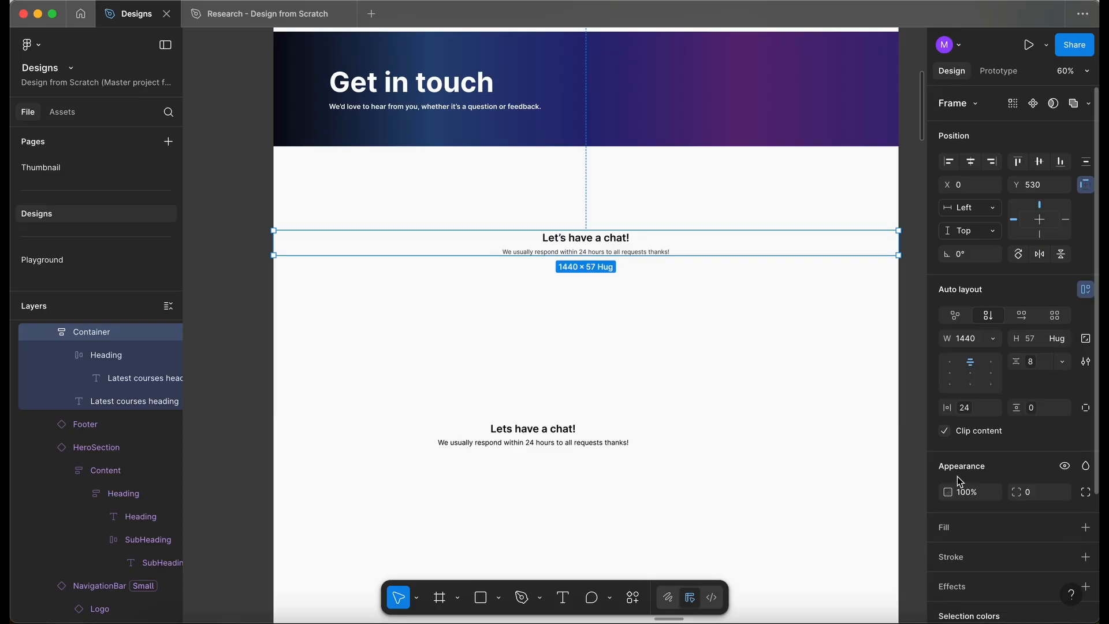
Step: Delete the form title and response time message copied from the wireframe
click(685, 340)
click(550, 441)
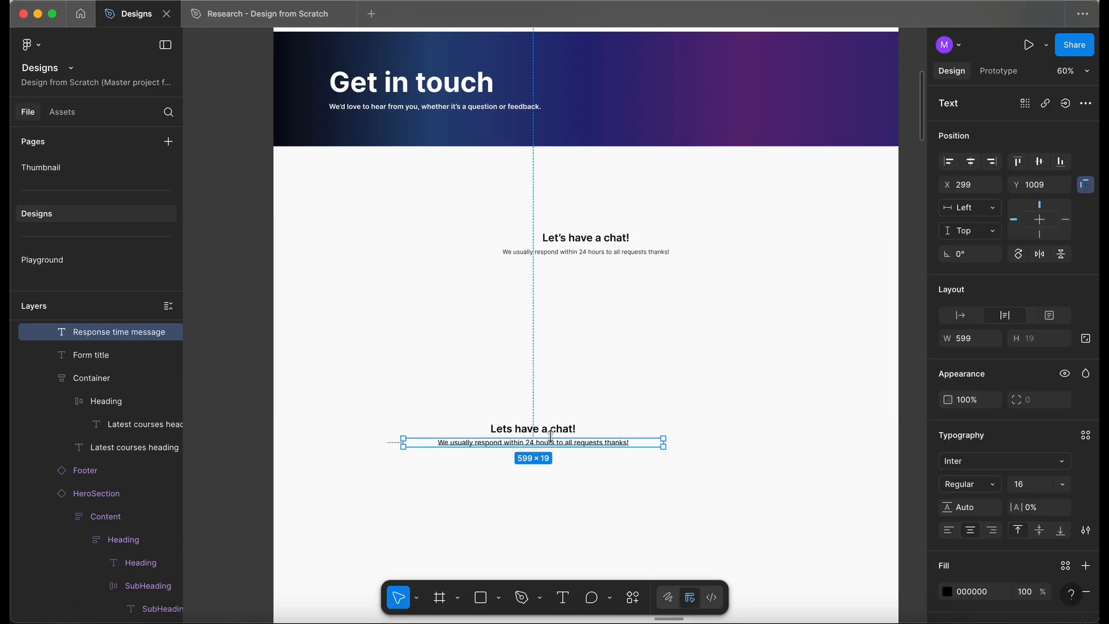
drag(245, 423, 728, 480)
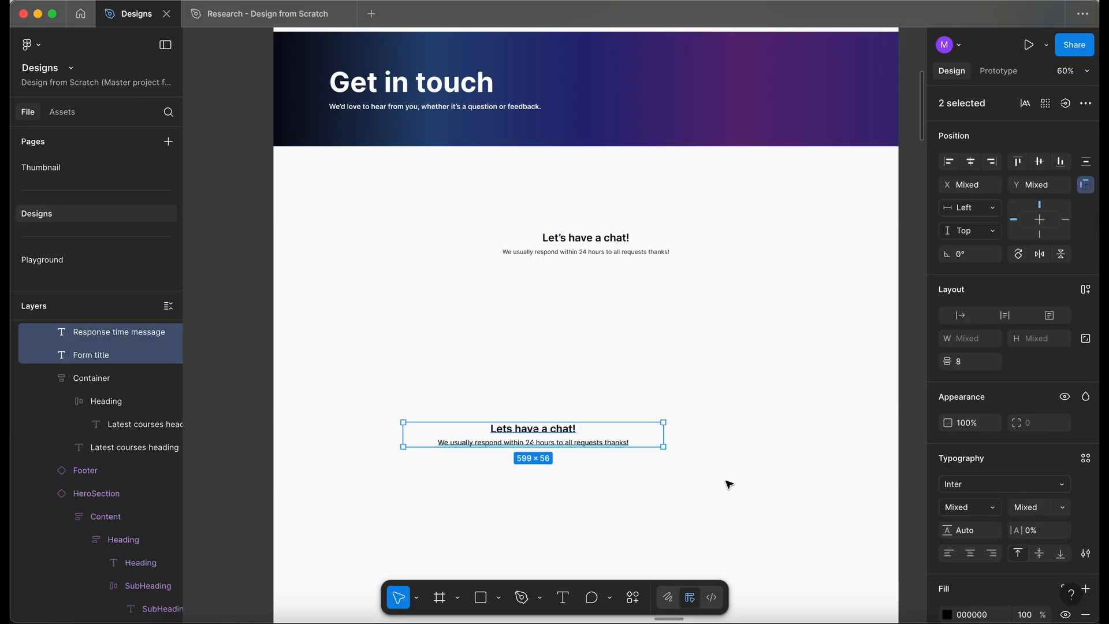
key(Delete)
Step: Move the heading container up beneath the hero section, to Y 400
click(617, 245)
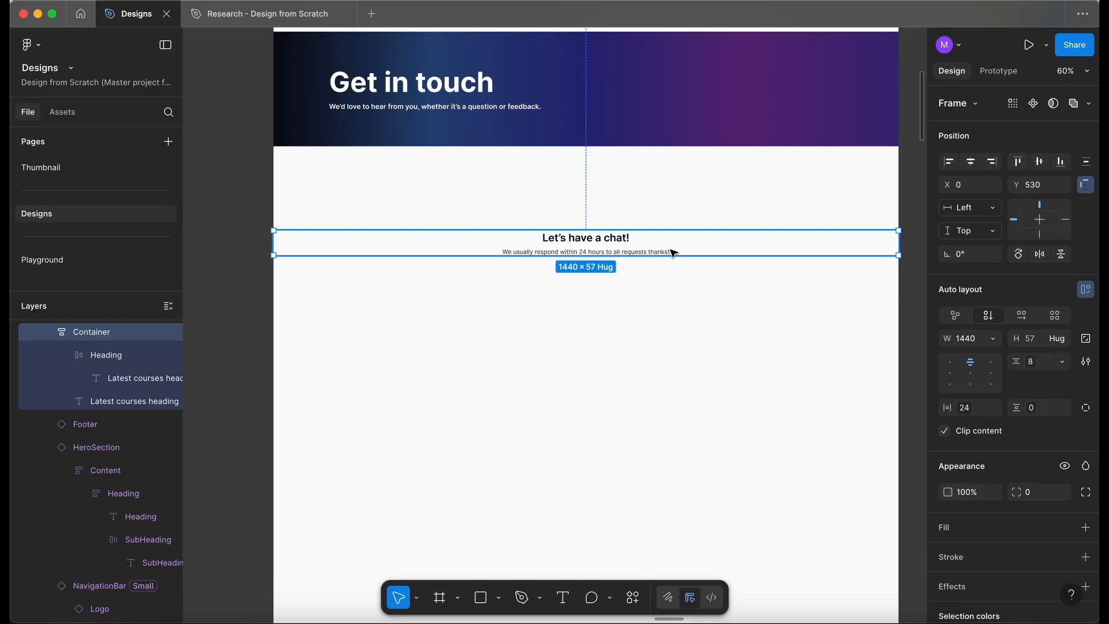
drag(673, 252, 637, 141)
key(Up)
key(Up)
key(Up)
key(Up)
key(Up)
key(Up)
key(Up)
scroll(636, 144, up, 3)
scroll(522, 179, down, 5)
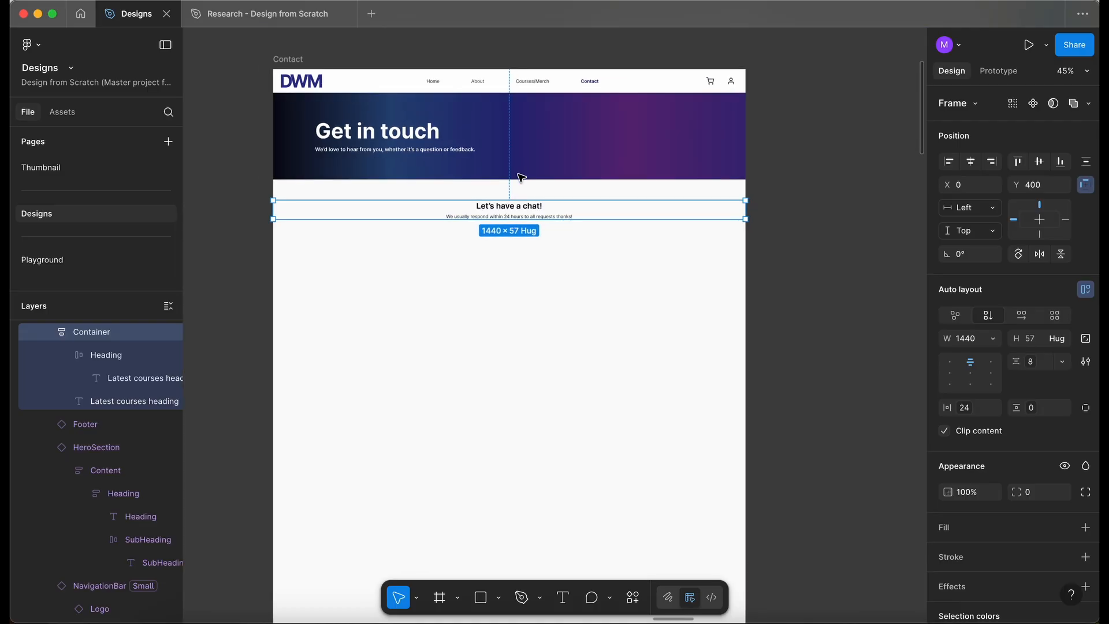
Step: Check the wireframe's contact form and duplicate the heading container below the original at Y 694
click(784, 282)
scroll(784, 283, down, 3)
scroll(784, 282, right, 6)
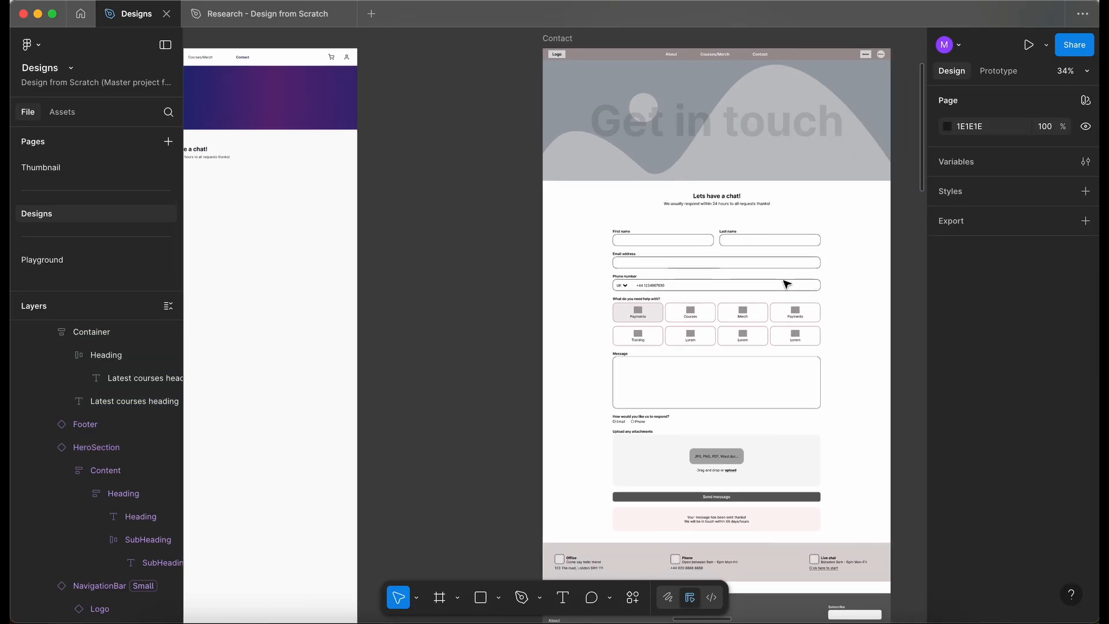
scroll(785, 283, right, 2)
scroll(620, 280, up, 3)
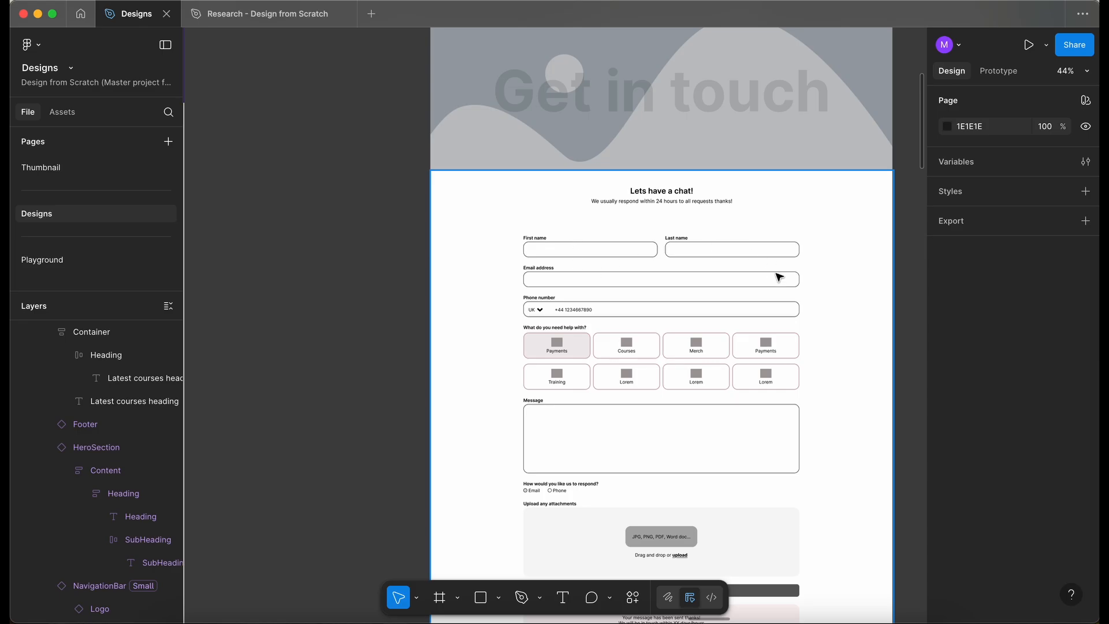
scroll(779, 278, left, 10)
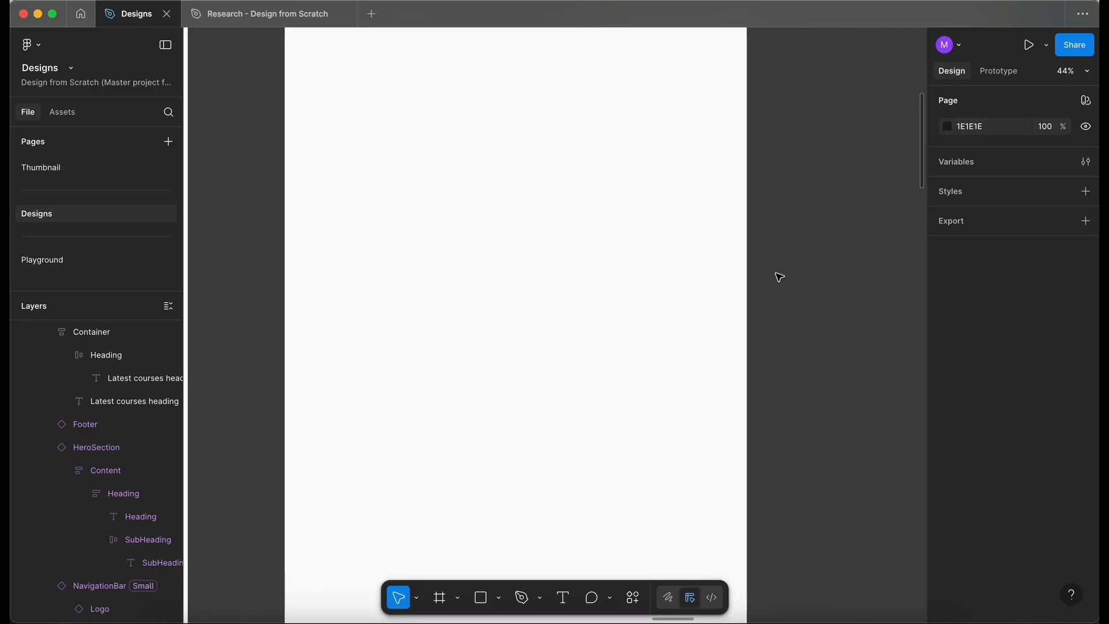
scroll(779, 277, up, 5)
click(358, 212)
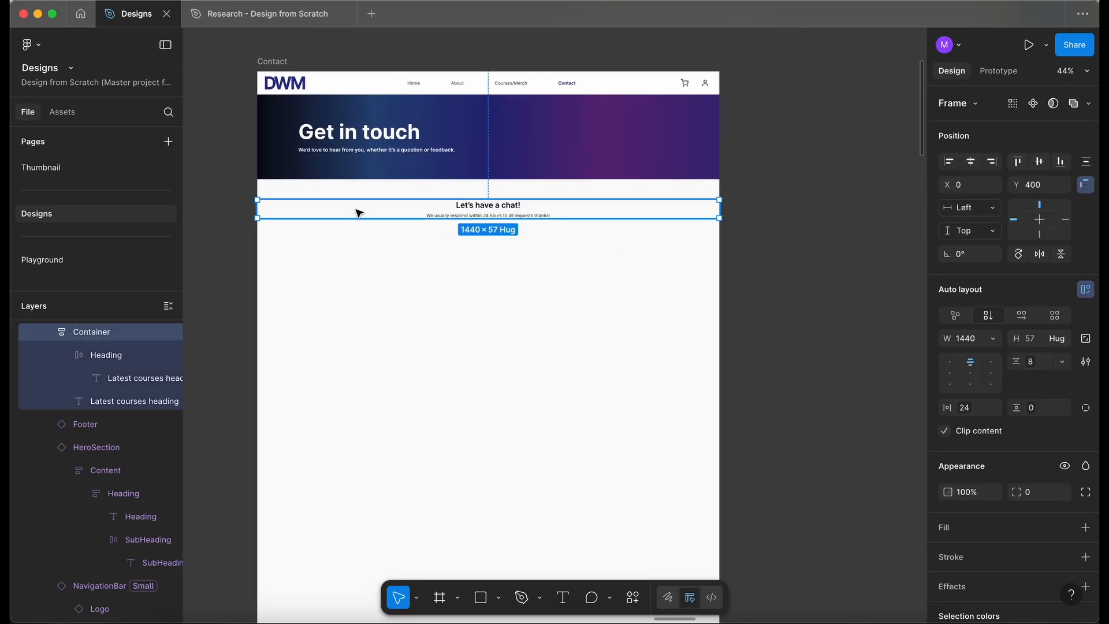
drag(358, 213, 359, 307)
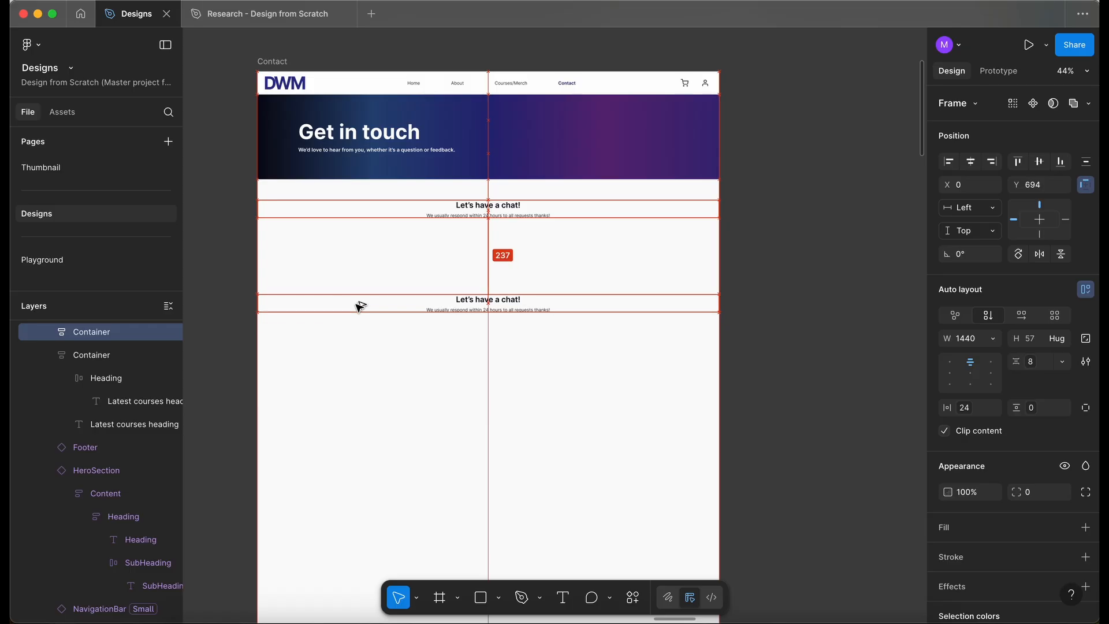
Step: Delete the heading and response message from the duplicated container, leaving it empty
double_click(481, 305)
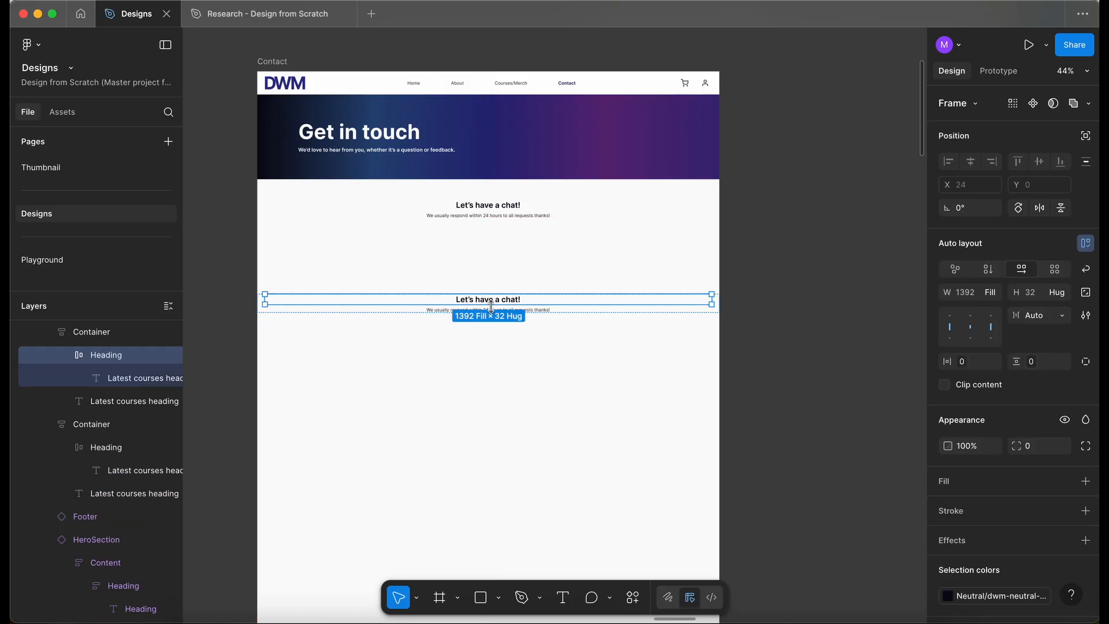
key(Delete)
click(491, 305)
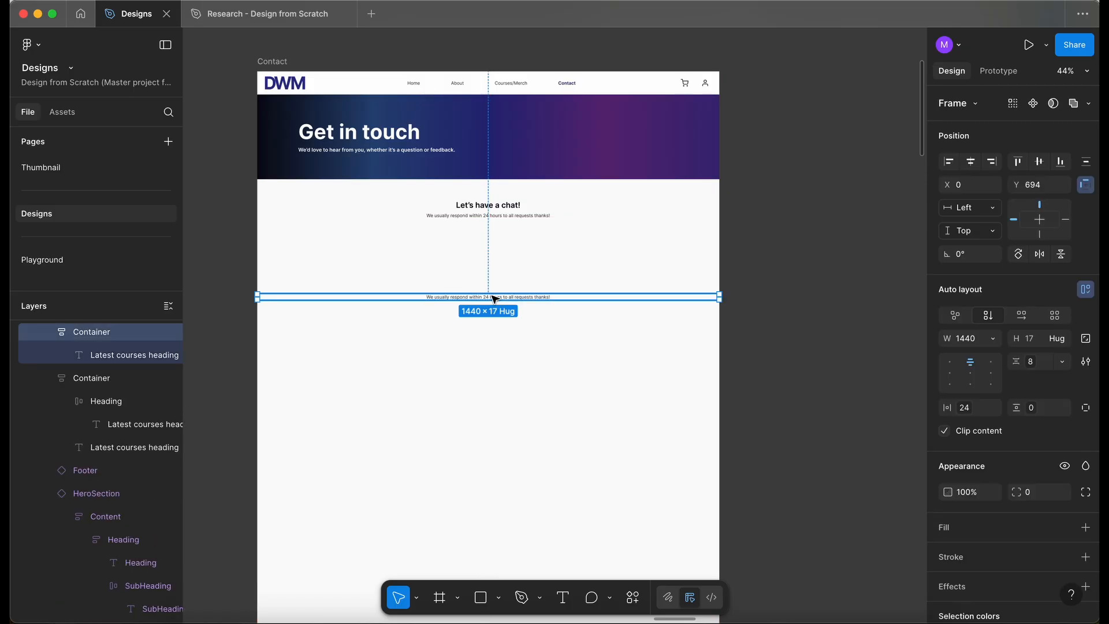
click(125, 355)
key(Delete)
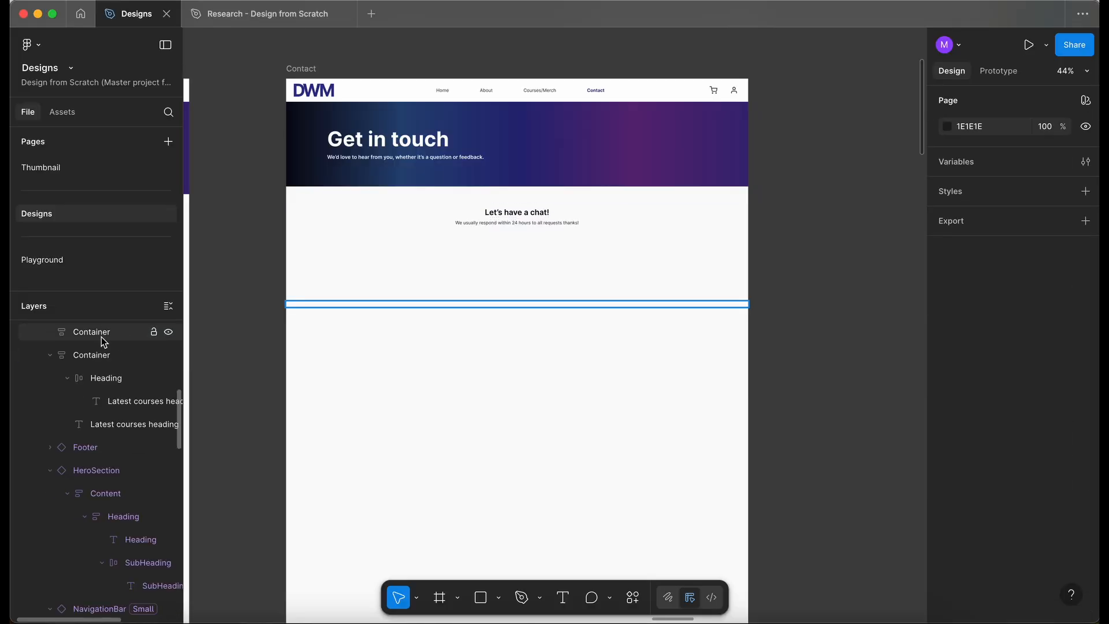
Step: Enlarge the empty container to about 394 px high and give it a visible placeholder fill
click(98, 332)
drag(473, 309, 473, 427)
click(1085, 527)
click(947, 553)
click(830, 342)
drag(833, 351, 816, 323)
click(829, 185)
Step: Move the filled container up beneath the heading section to Y 521 and lighten its fill to EEE2E2
click(437, 382)
drag(434, 377, 435, 323)
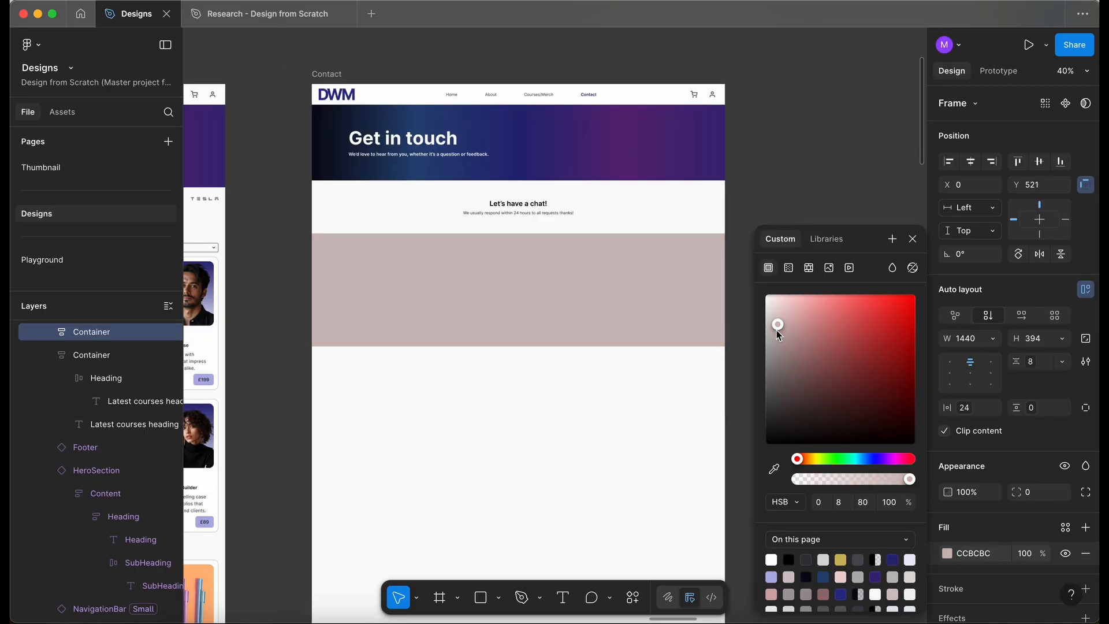
mouse_move(776, 330)
mouse_down()
mouse_move(786, 319)
mouse_move(772, 311)
mouse_up()
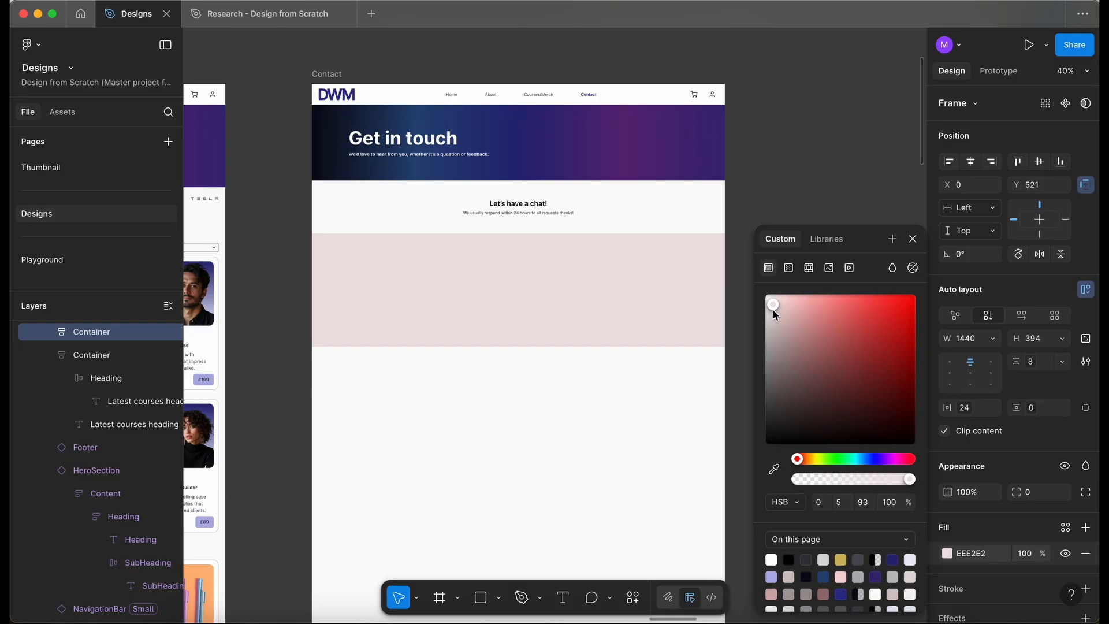
click(912, 239)
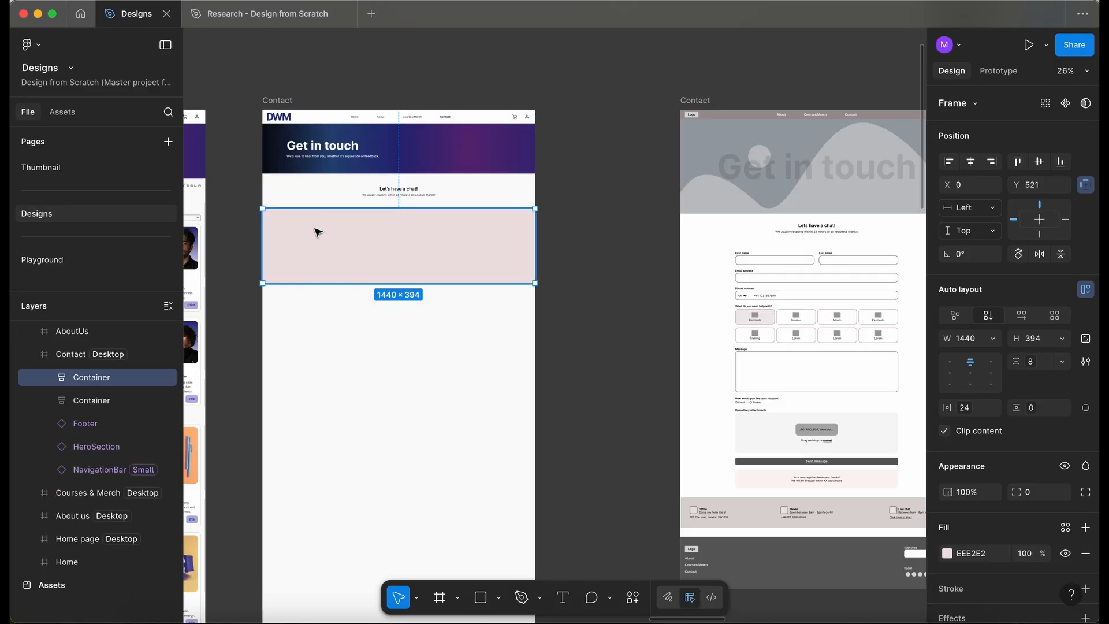
Step: Insert the TextField component from the UI Kit library into the pink container
click(65, 115)
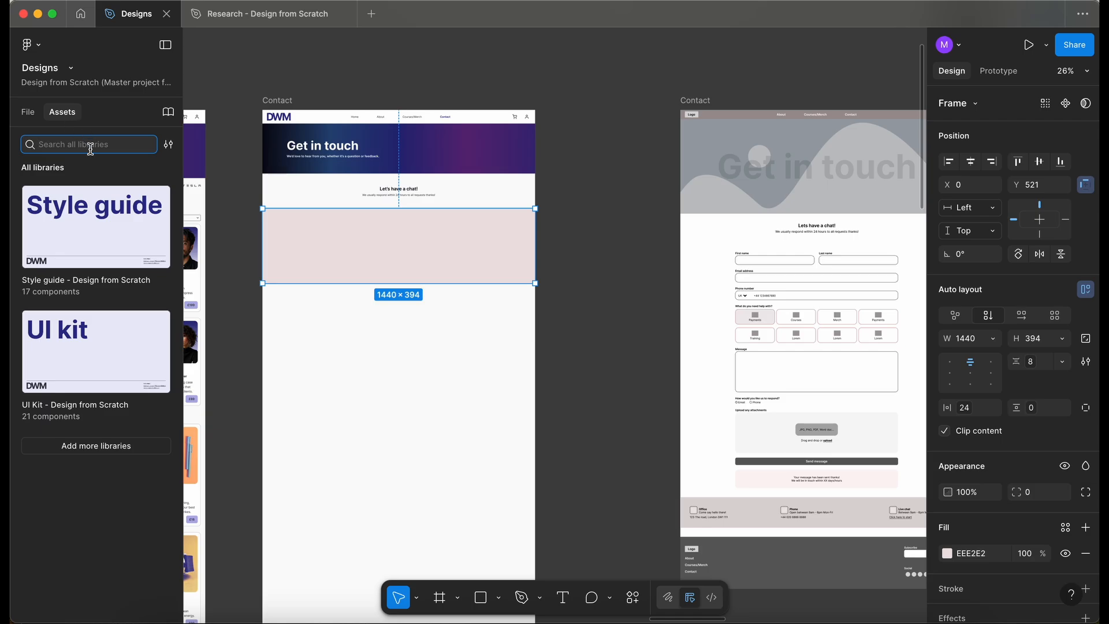
click(90, 383)
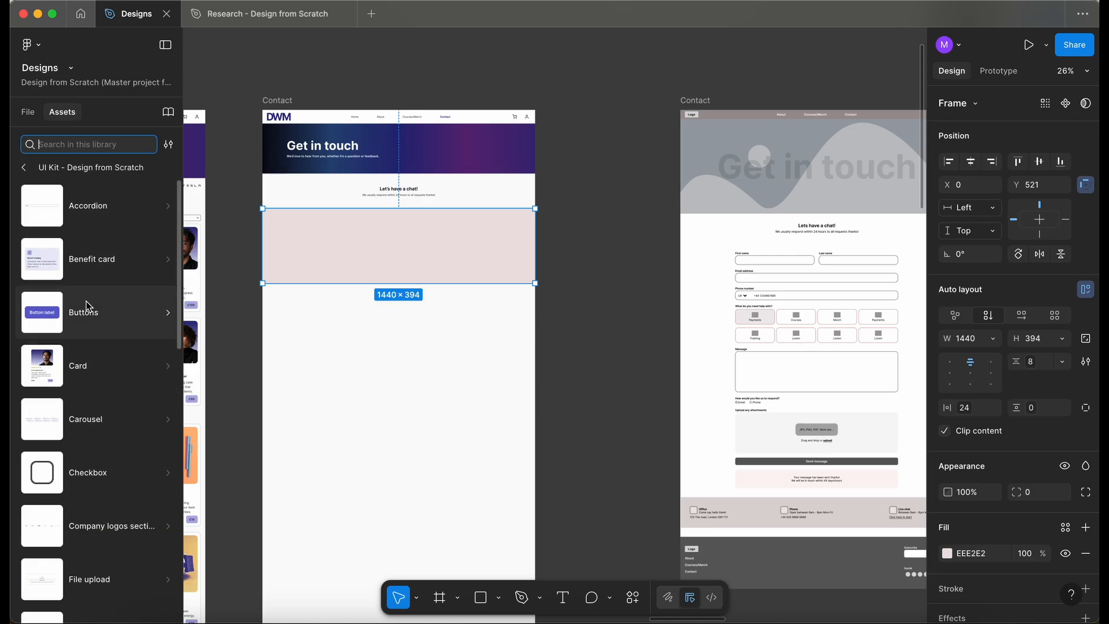
scroll(95, 377, down, 5)
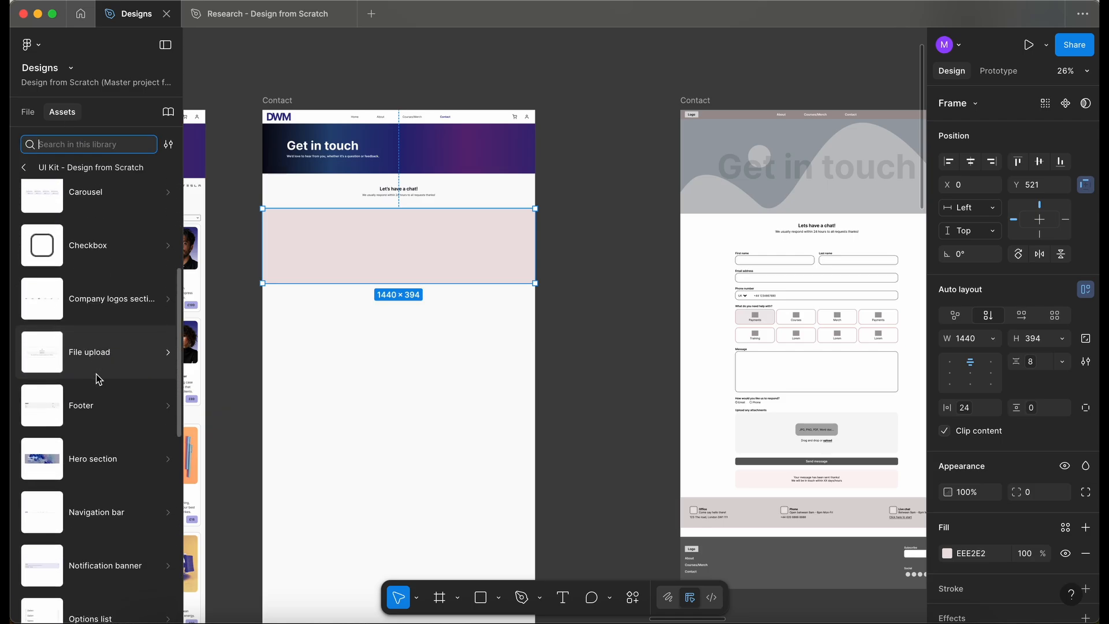
scroll(104, 520, down, 5)
click(118, 598)
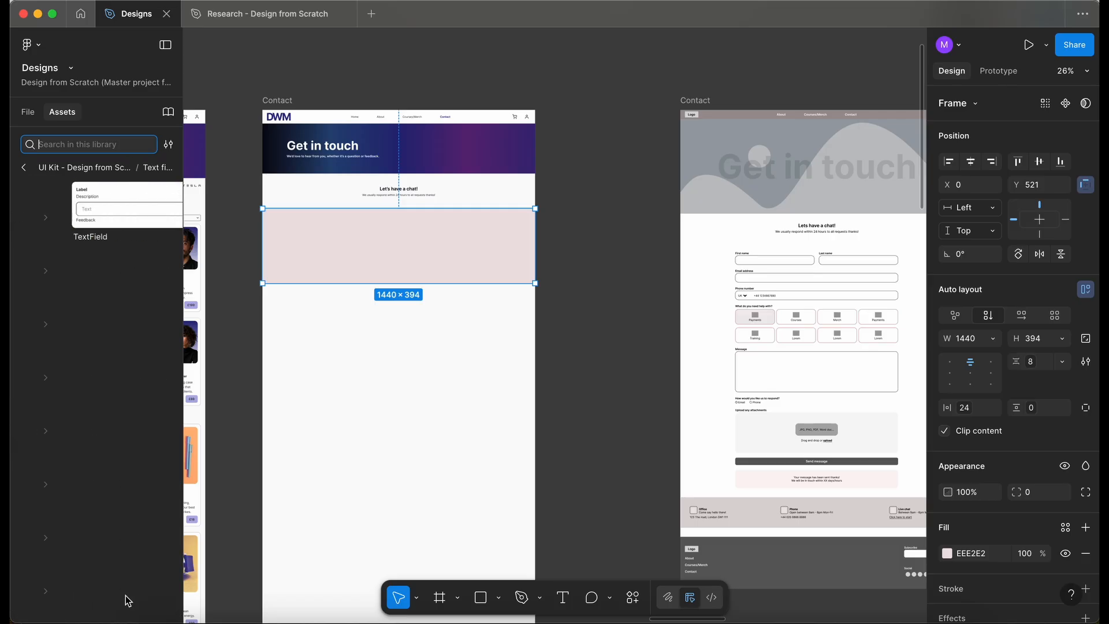
drag(55, 211, 369, 240)
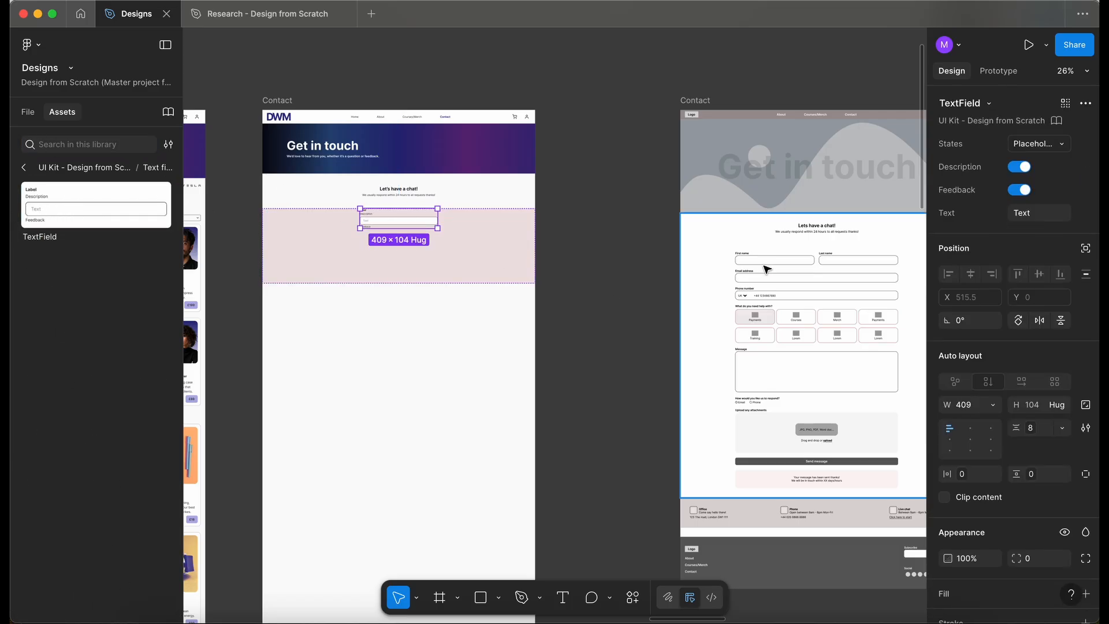
Step: Insert the UI Kit's Select component below the text field in the pink container
click(23, 167)
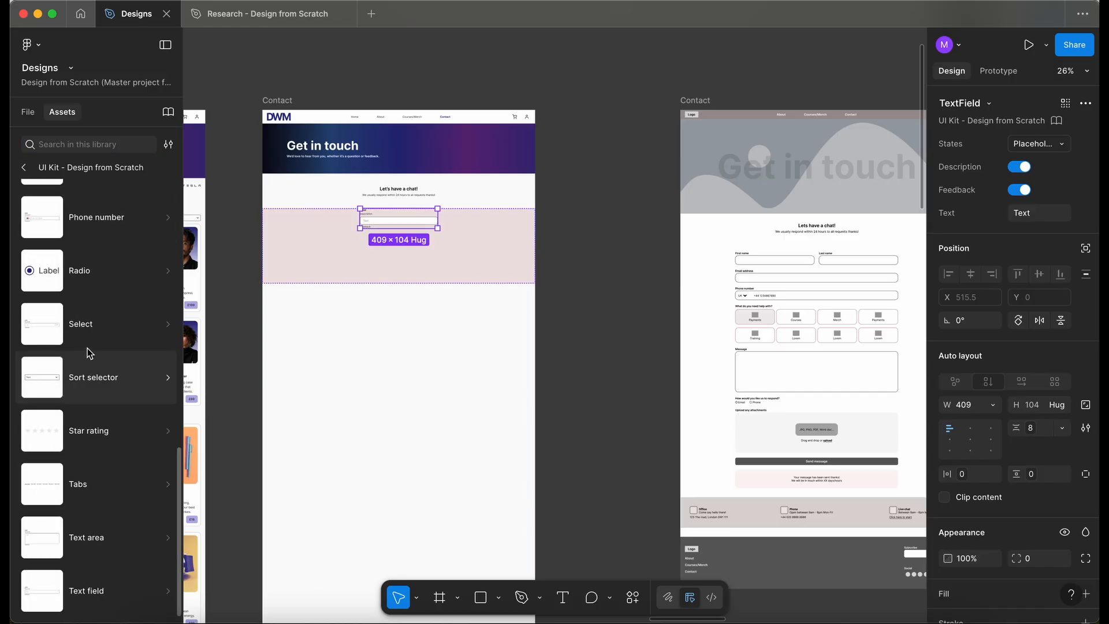
click(99, 337)
drag(93, 207, 432, 282)
Step: Insert the UI Kit's PhoneNumber component below the select field in the pink container
click(23, 167)
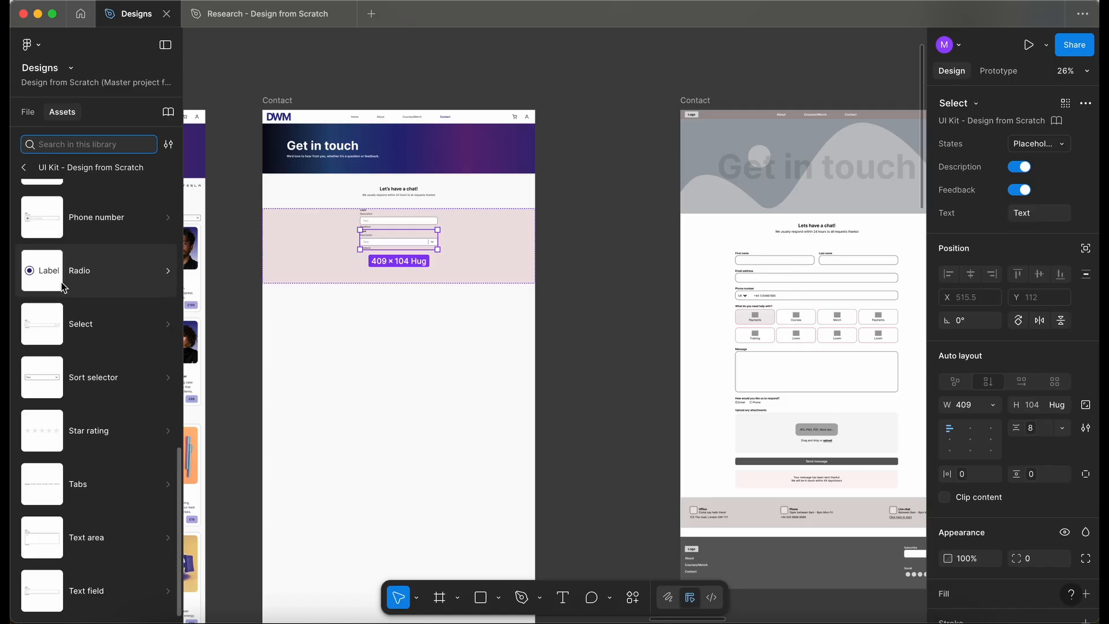
scroll(81, 259, up, 2)
click(82, 259)
drag(93, 207, 410, 278)
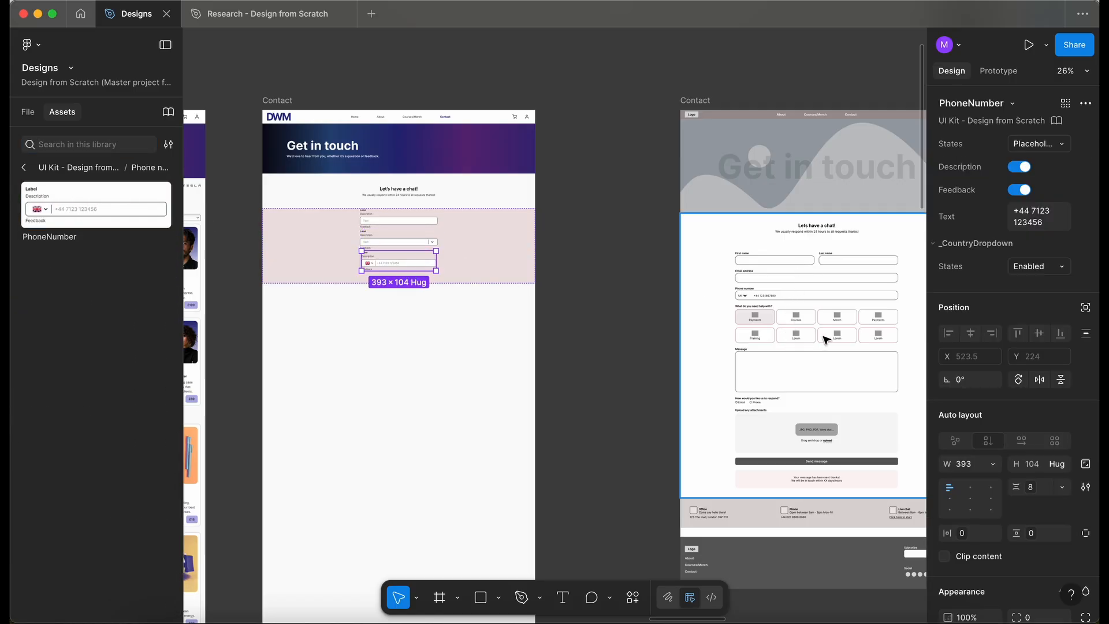
click(24, 167)
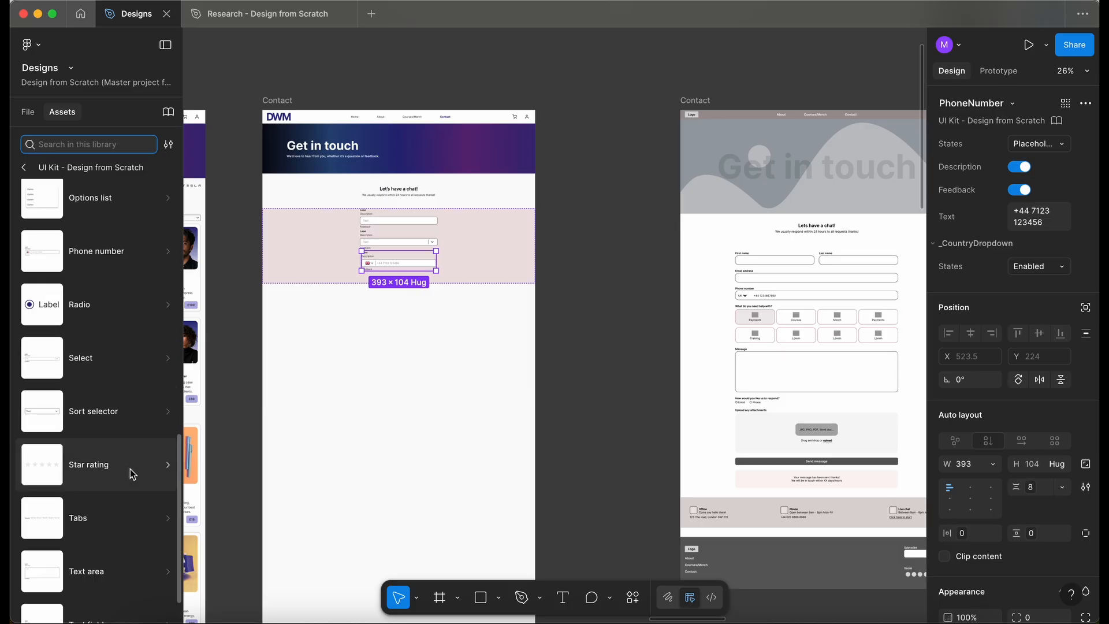
Step: Insert the UI Kit's TextArea component below the phone number field in the pink container
scroll(128, 470, down, 2)
click(102, 540)
drag(64, 192, 439, 288)
click(23, 168)
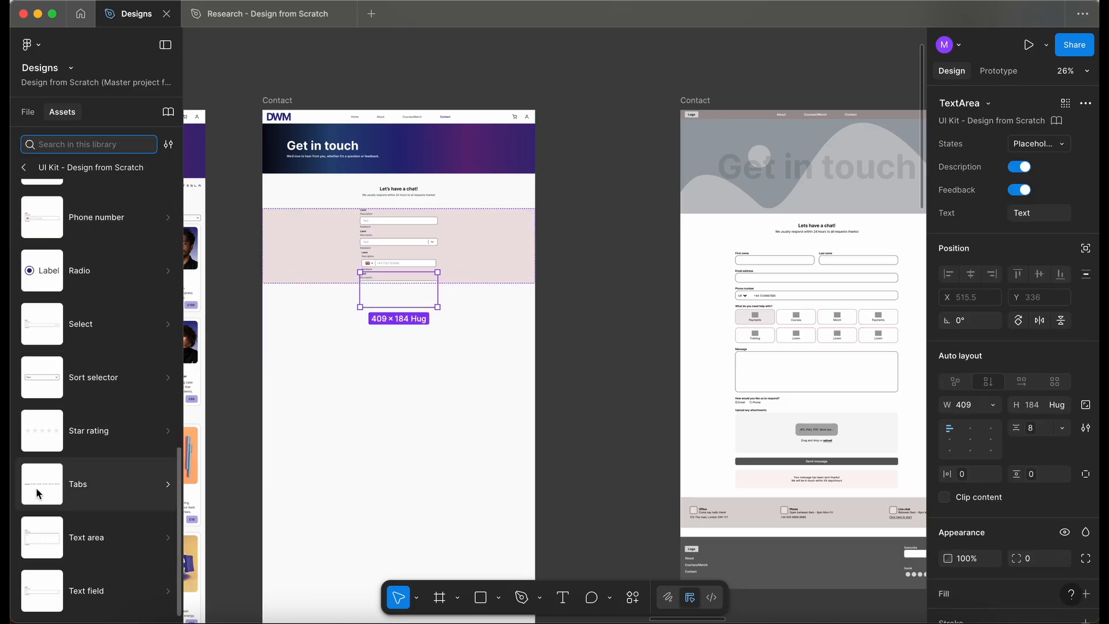
Step: Insert the UI Kit's FileUpload component between the phone number field and the text area in the pink container
scroll(103, 457, up, 2)
scroll(103, 456, down, 2)
scroll(102, 456, up, 5)
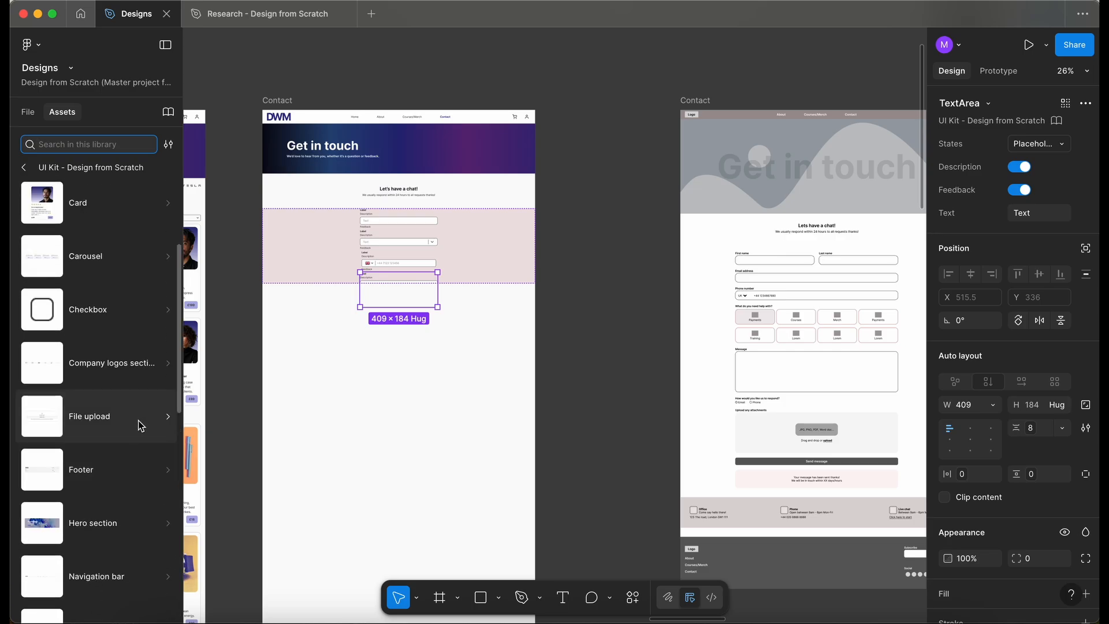
click(137, 420)
drag(91, 199, 478, 281)
Step: Set the pink container's height to hug its contents
click(501, 272)
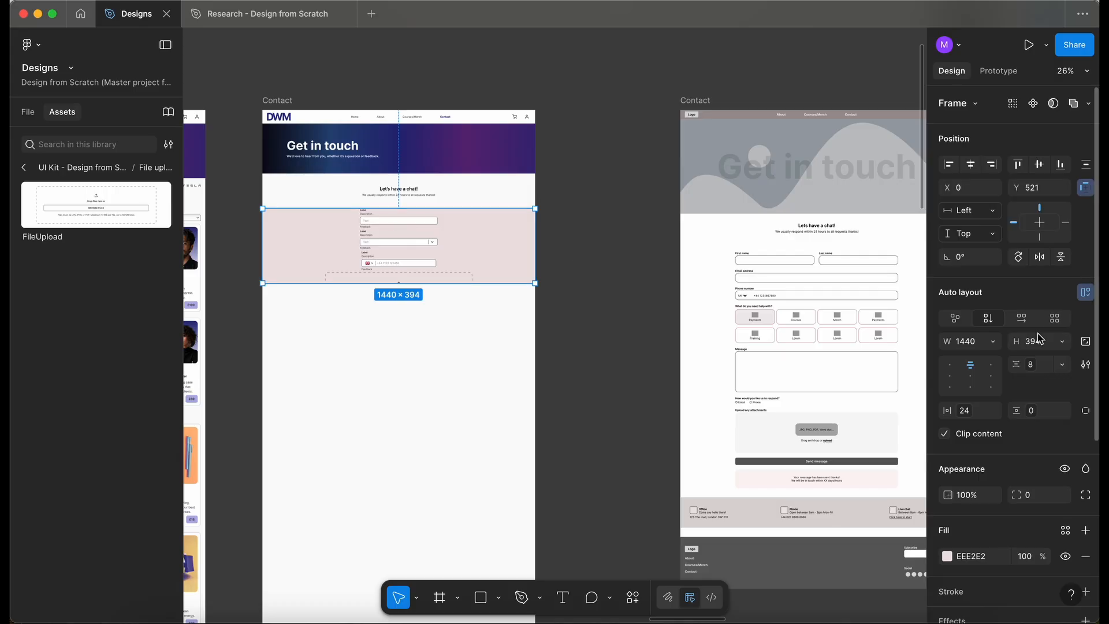
click(1063, 342)
click(995, 356)
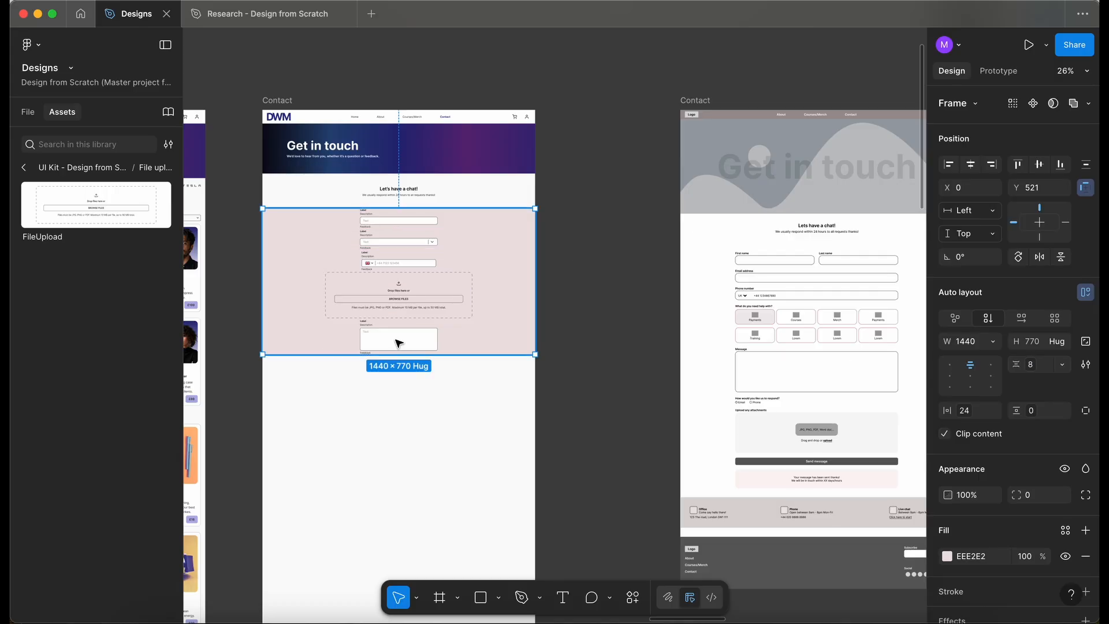
Step: Insert the UI Kit's Notification component below the text area as the last item in the pink container
click(23, 167)
click(98, 459)
drag(87, 220, 494, 351)
click(599, 387)
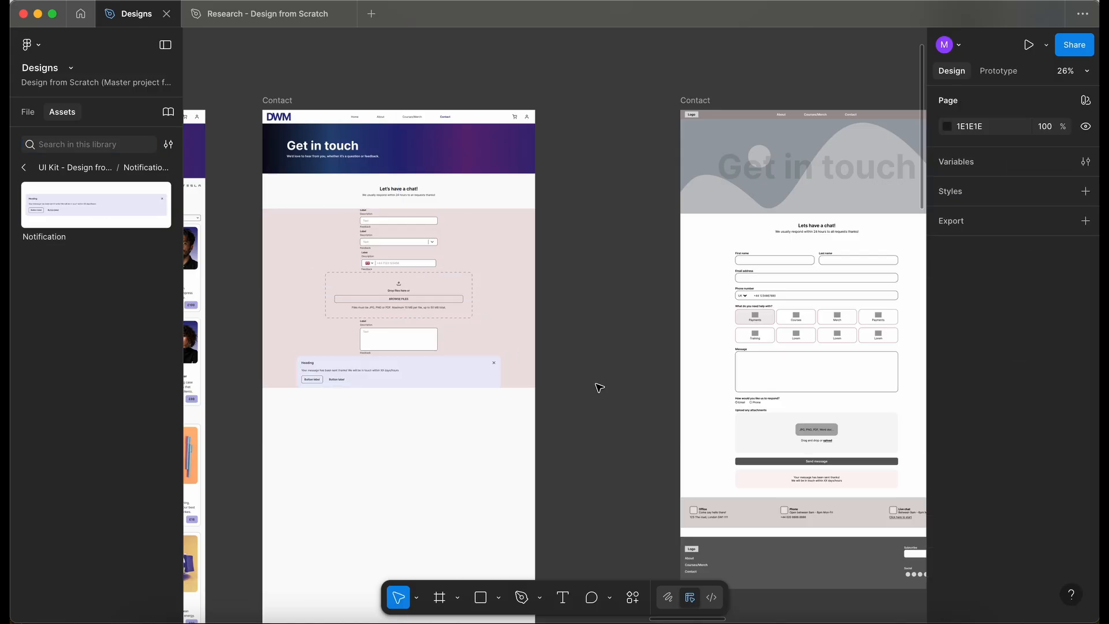
Step: Set the pink container's vertical gap between items to the 16px spacing variable
click(23, 166)
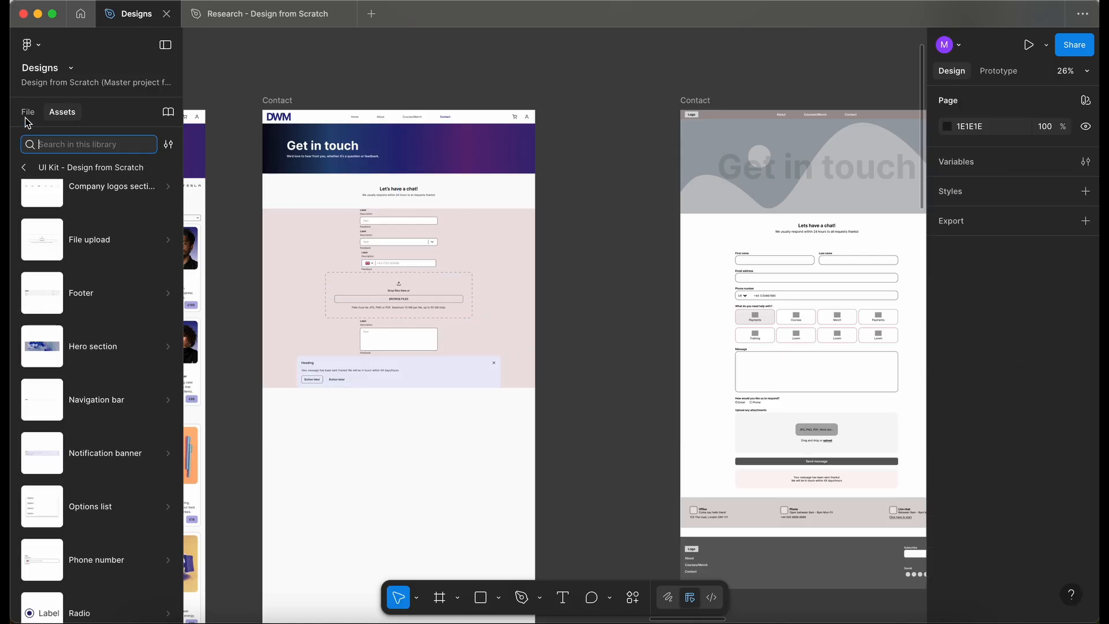
click(27, 113)
click(419, 294)
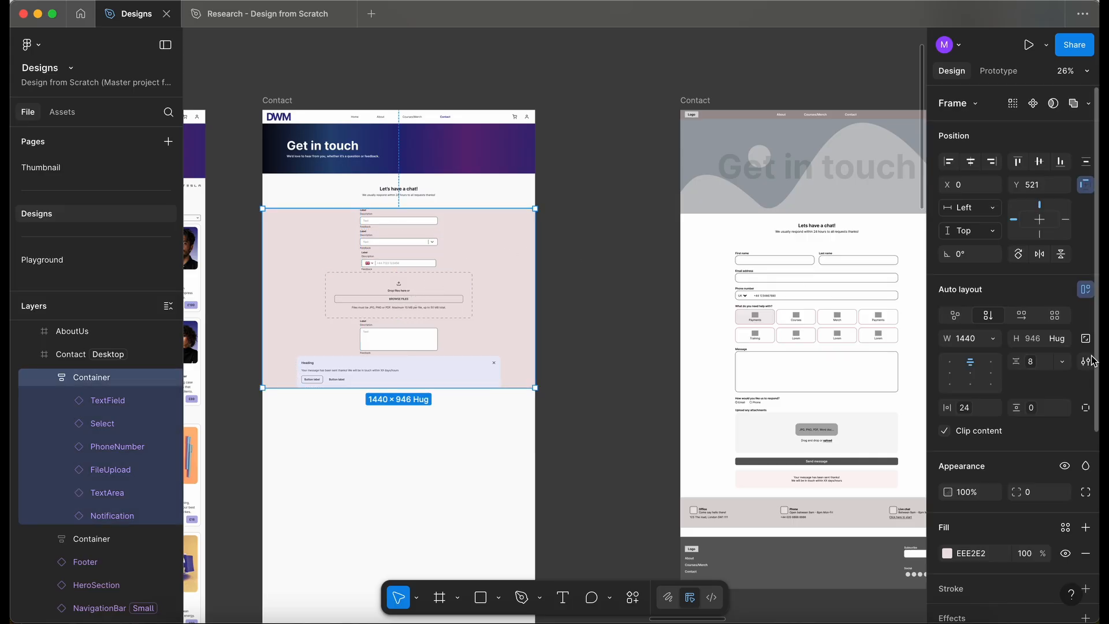
click(1031, 368)
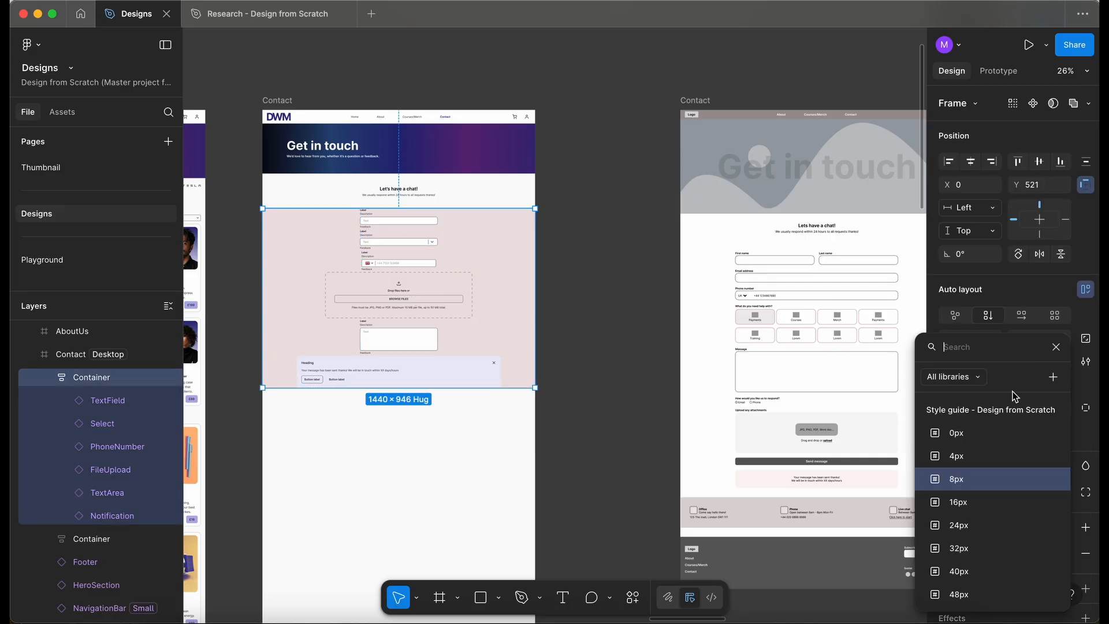
click(959, 503)
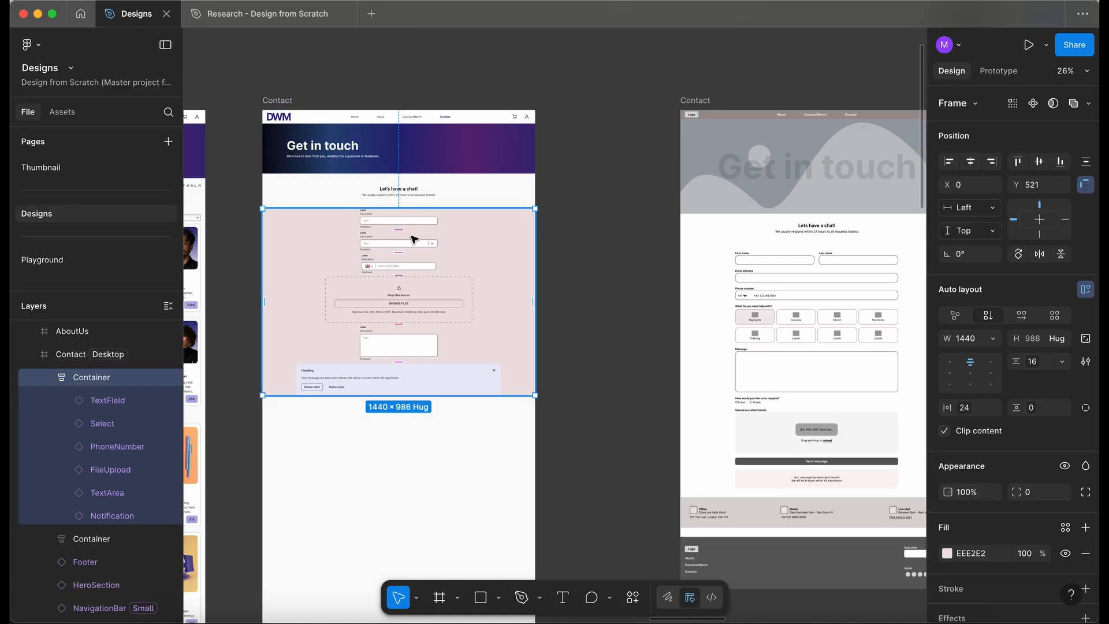
Step: Wrap the first text field in an auto layout frame named Row1 and make that frame fill the container's width
scroll(376, 220, up, 3)
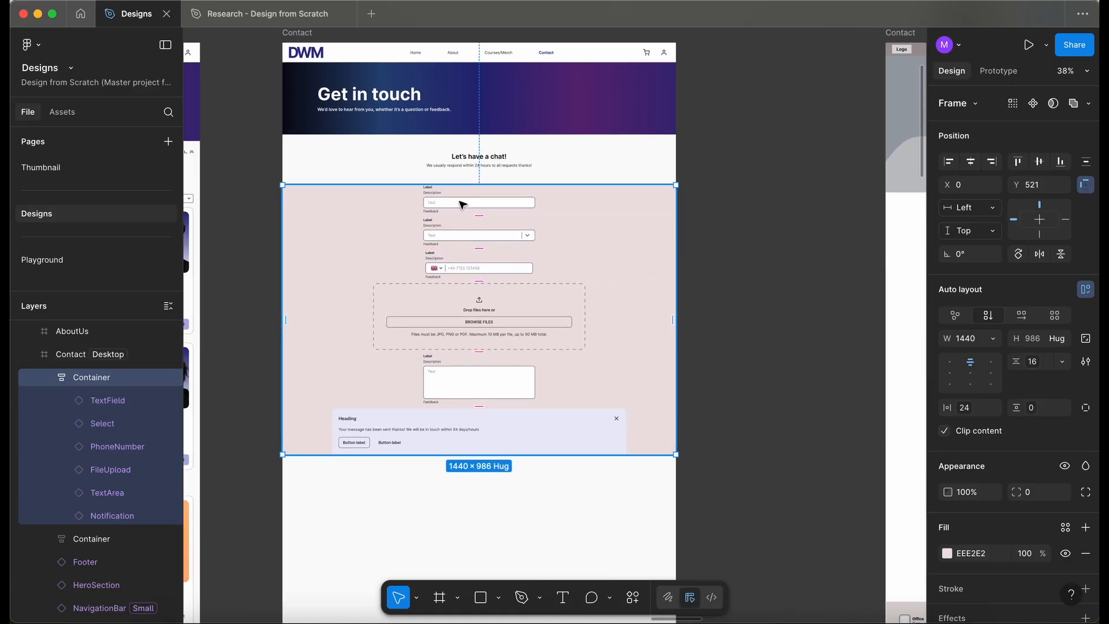
click(387, 222)
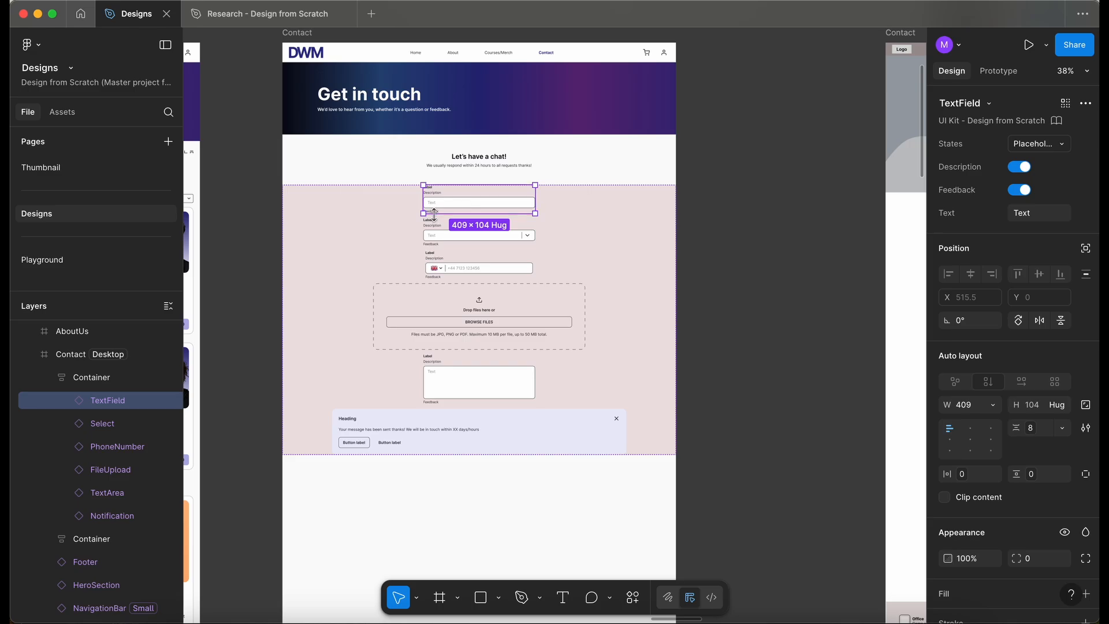
key(super+alt+b)
double_click(124, 403)
text(R)
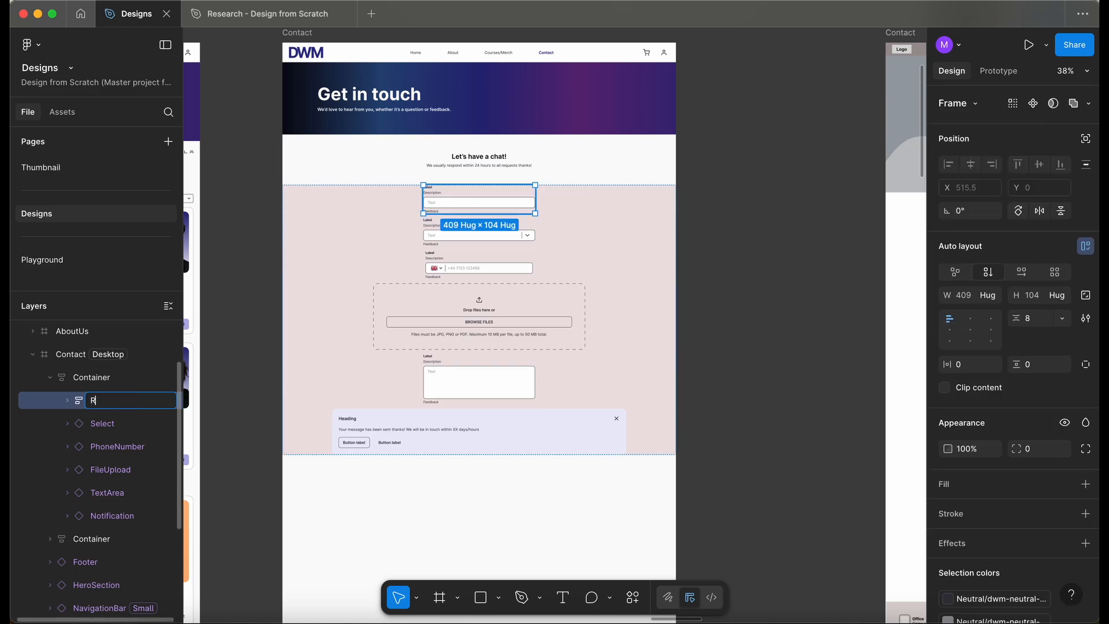
key(Return)
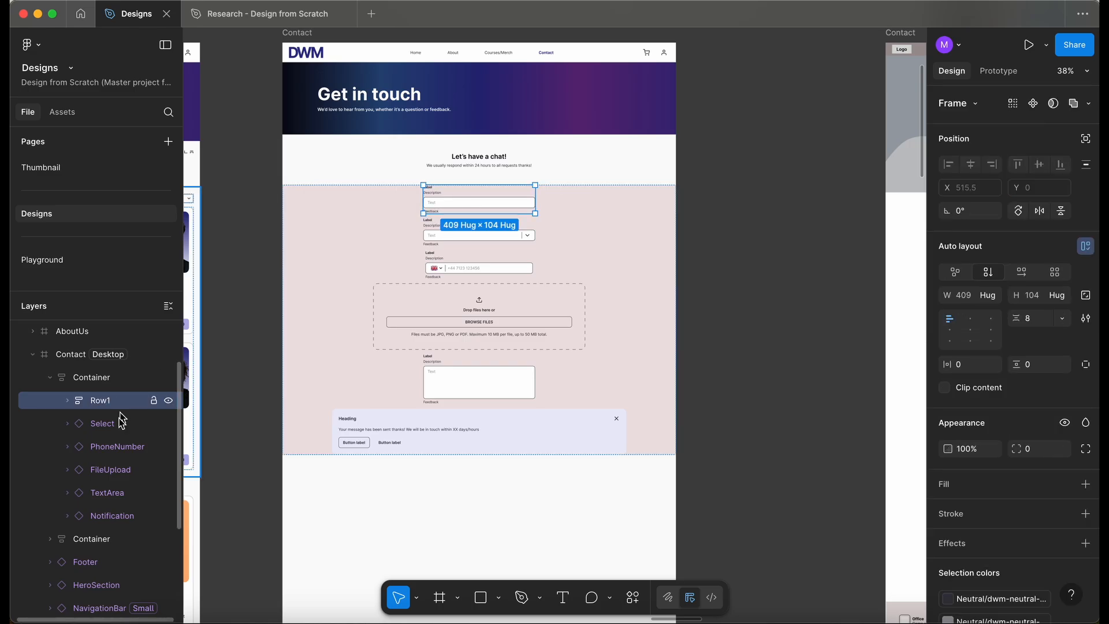
click(68, 400)
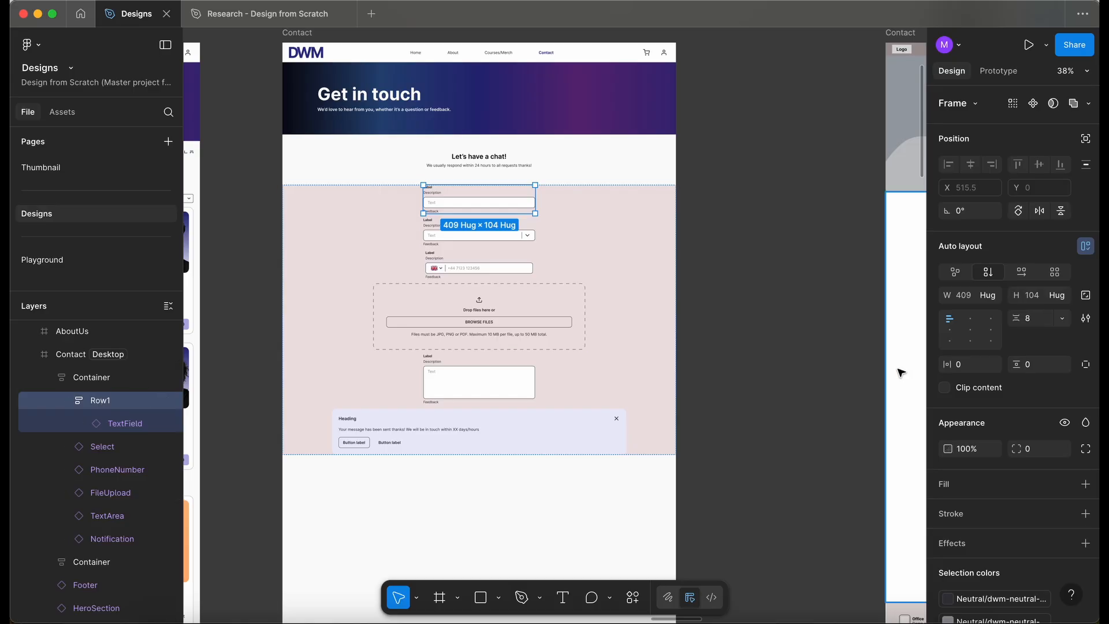
click(987, 295)
click(986, 312)
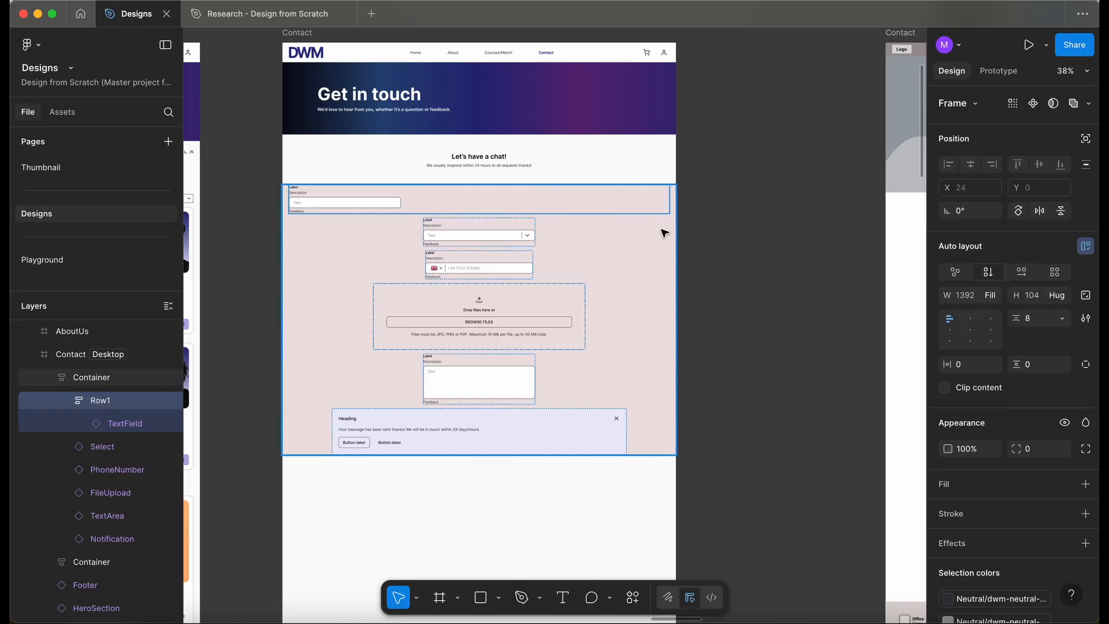
Step: Set the pink container's horizontal padding to 264 and its vertical padding to the 24px variable
click(653, 252)
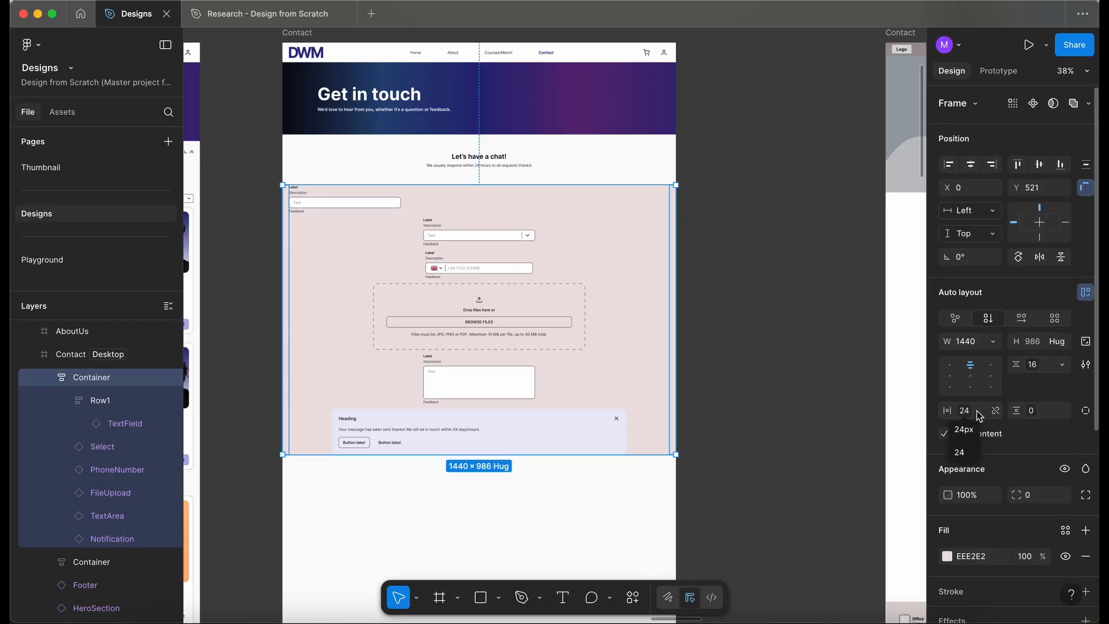
click(980, 420)
key(BackSpace)
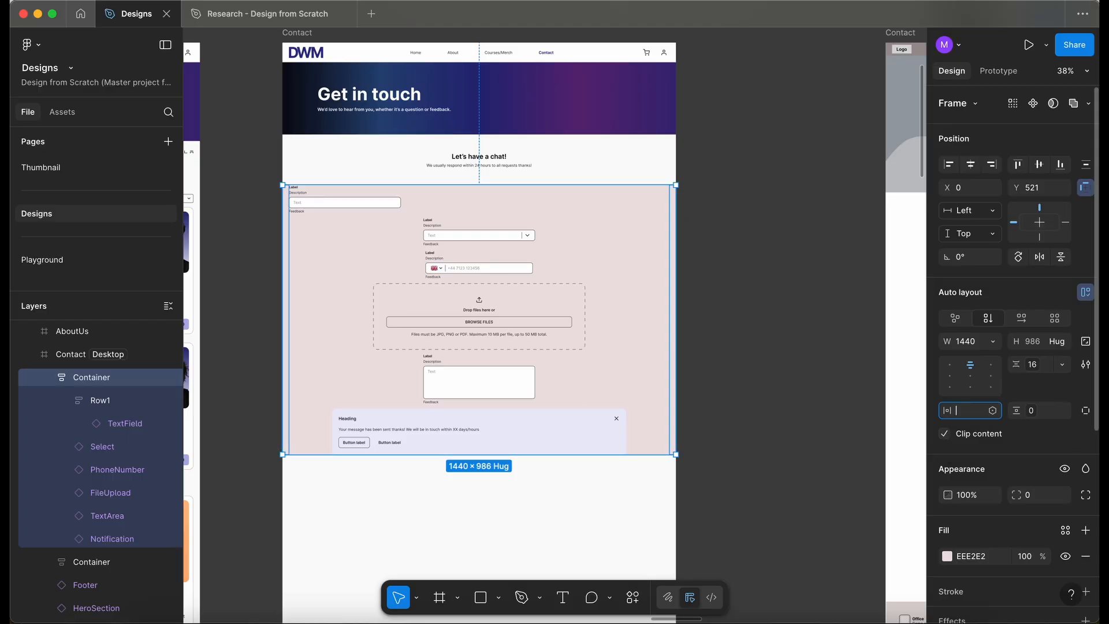
key(Return)
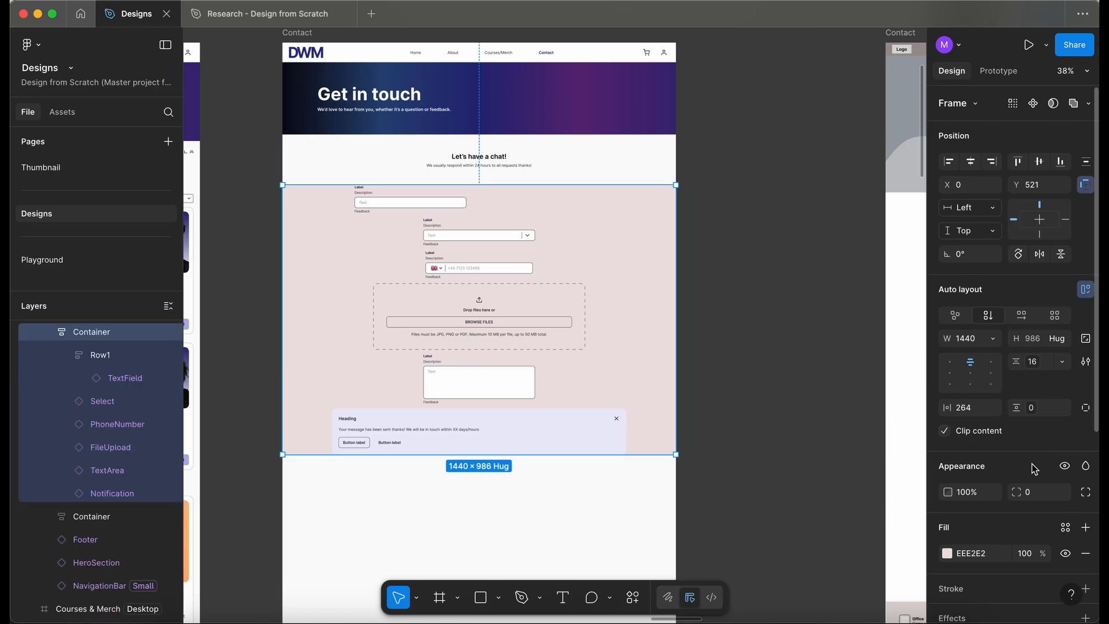
click(1036, 416)
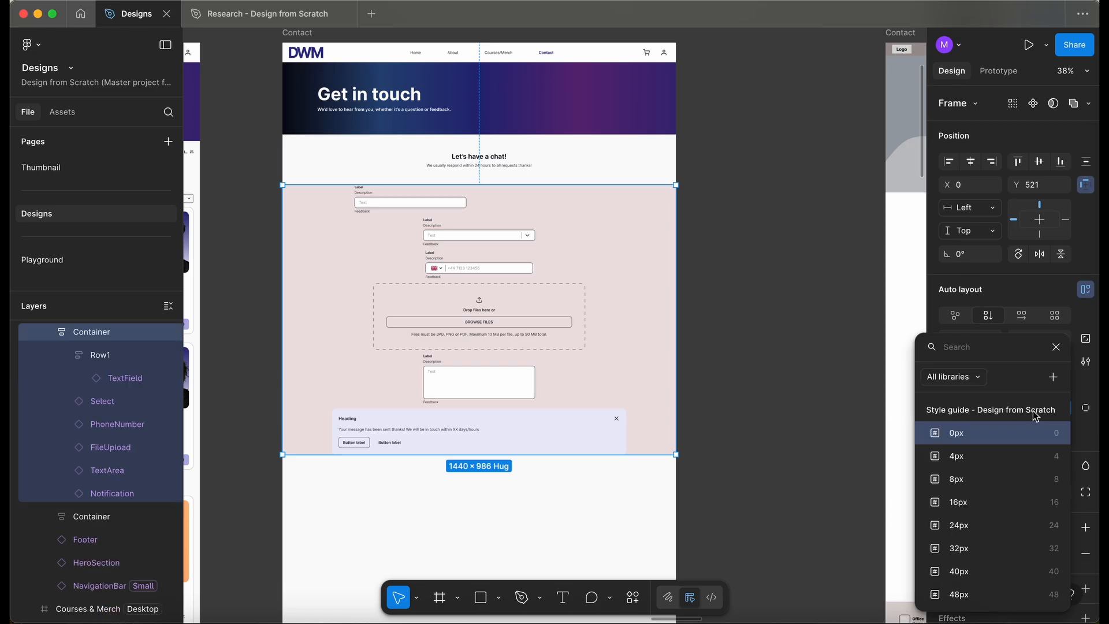
click(976, 532)
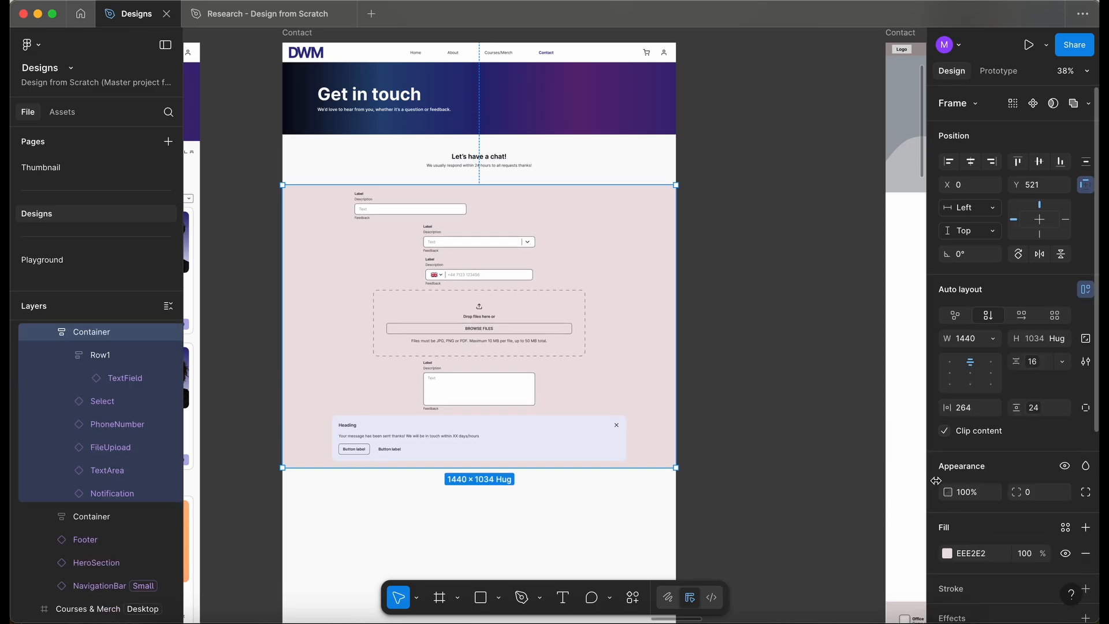
Step: Duplicate the text field inside Row1 and switch the row to a horizontal layout, following the wireframe's name fields
scroll(775, 322, right, 5)
scroll(774, 322, down, 2)
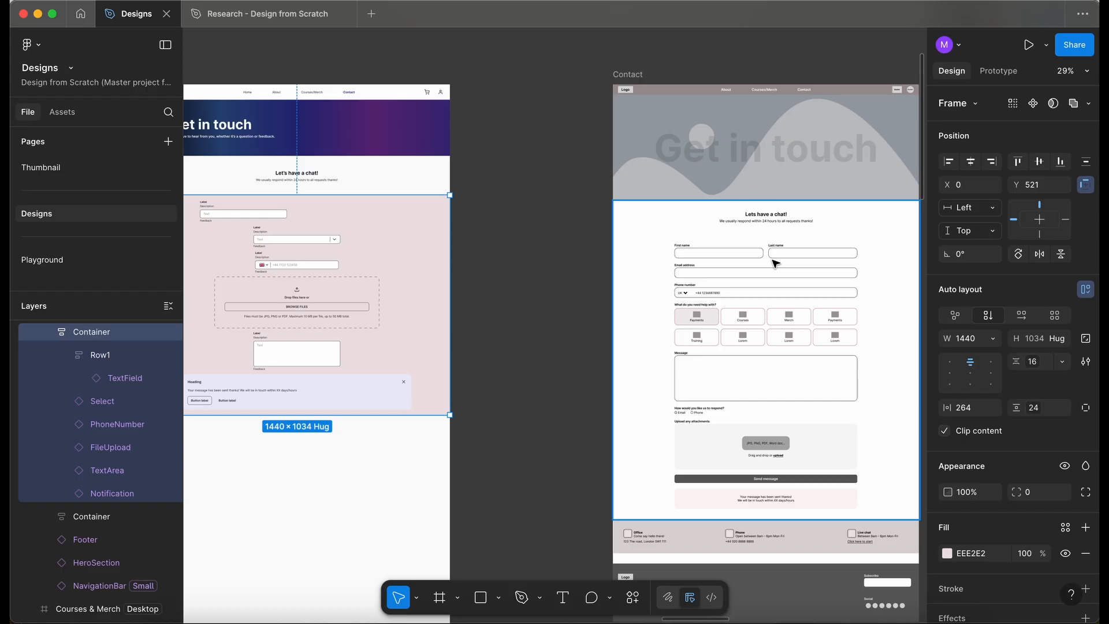
scroll(775, 264, up, 5)
key(shift+2)
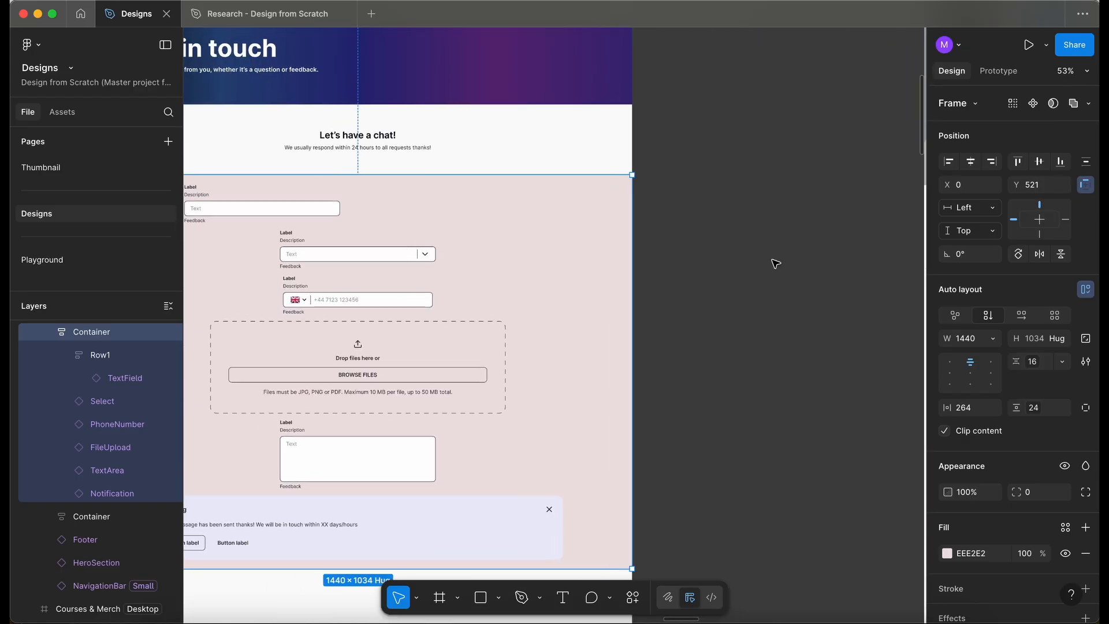
click(402, 159)
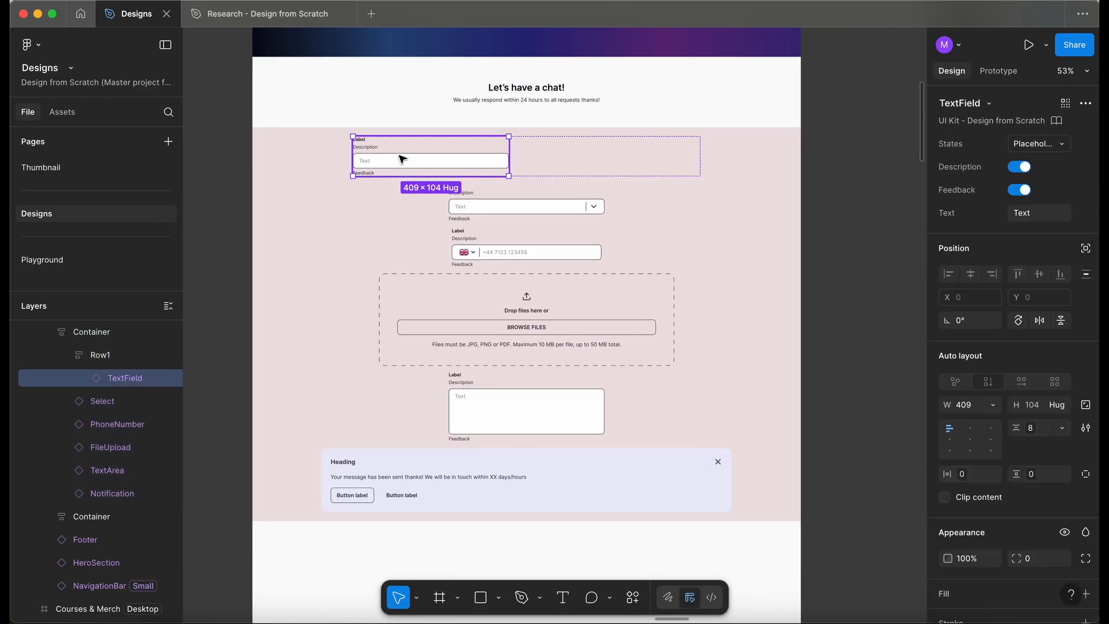
key(super+d)
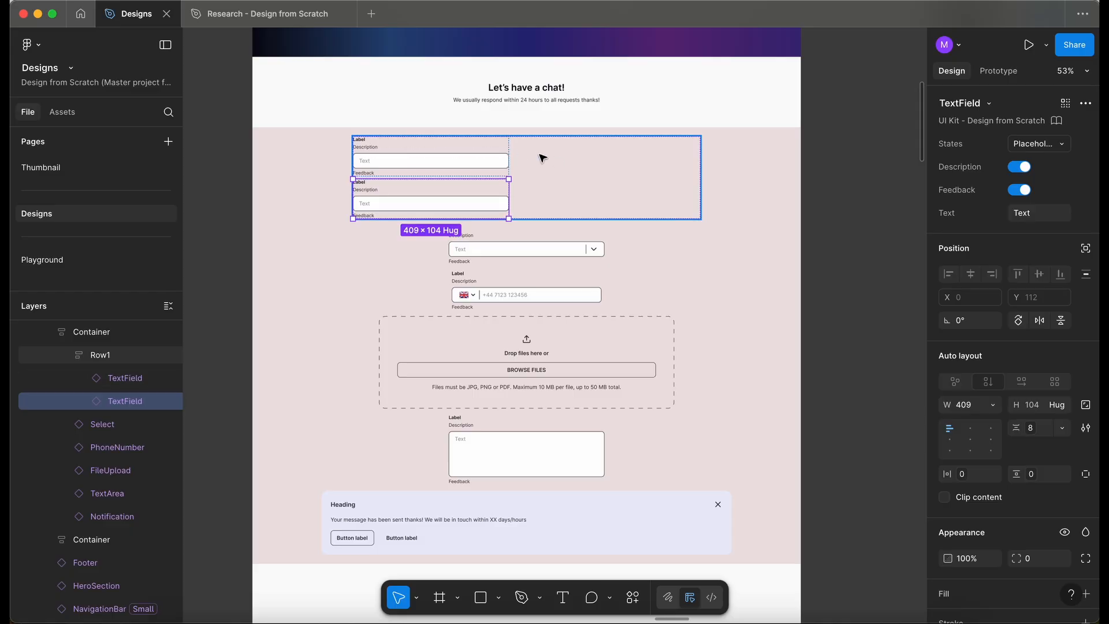
click(571, 167)
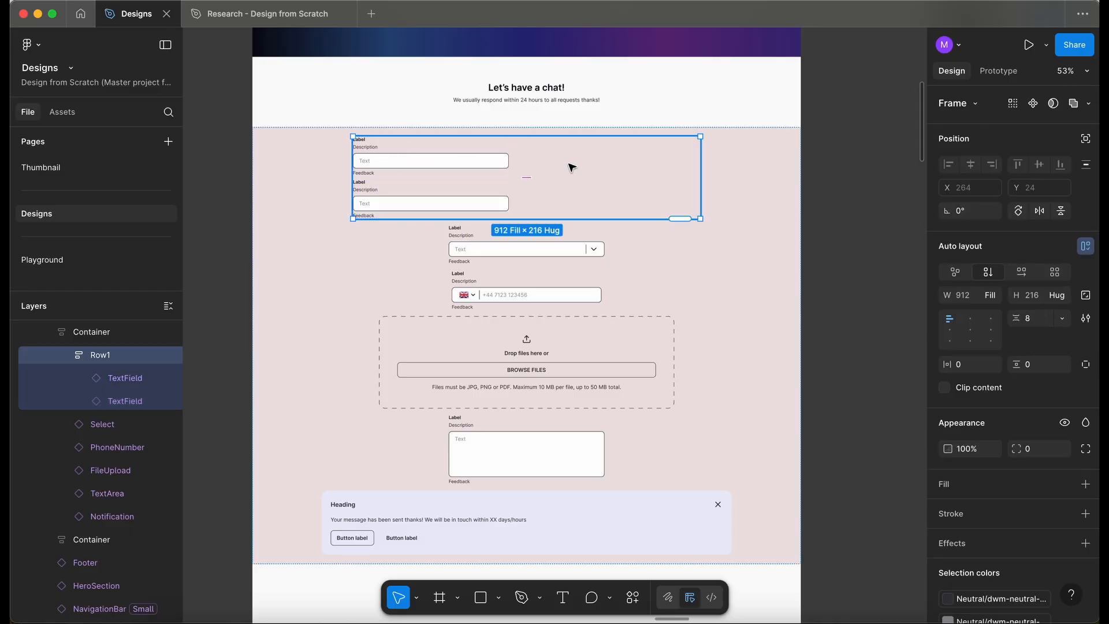
click(1024, 276)
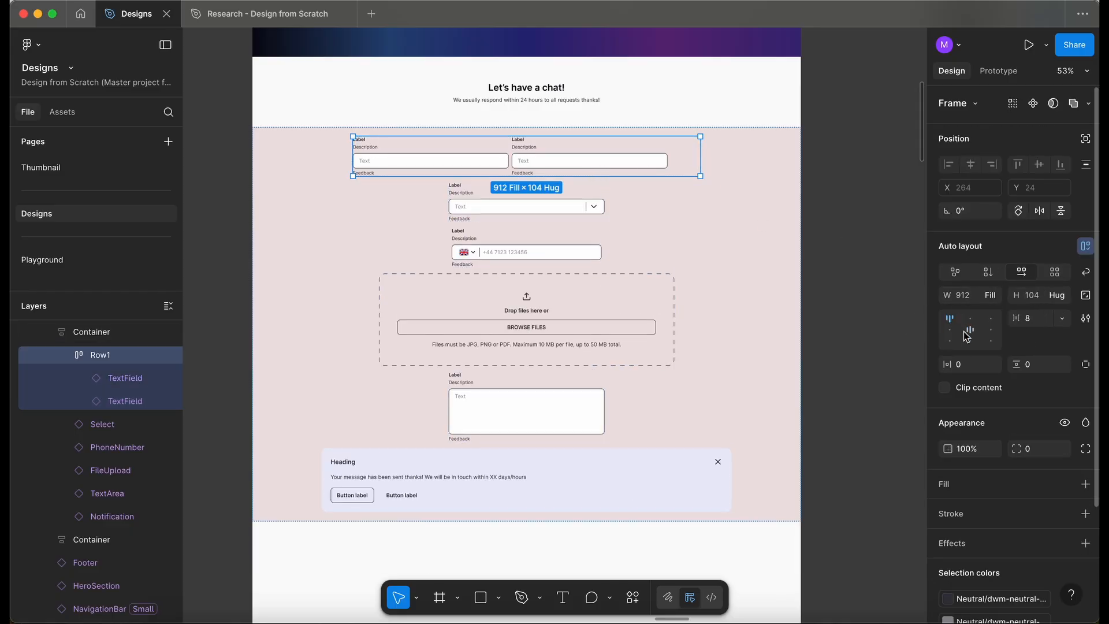
Step: Set Row1's gap between items to the 24px variable and its horizontal padding to the 0px variable
scroll(418, 212, down, 2)
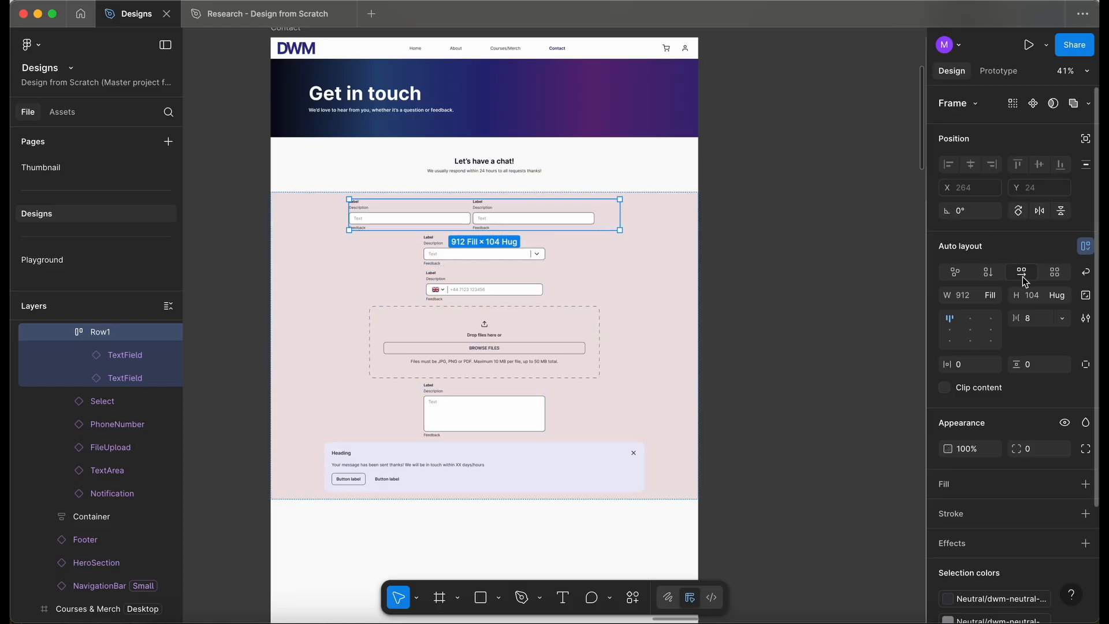
click(1061, 318)
click(1040, 373)
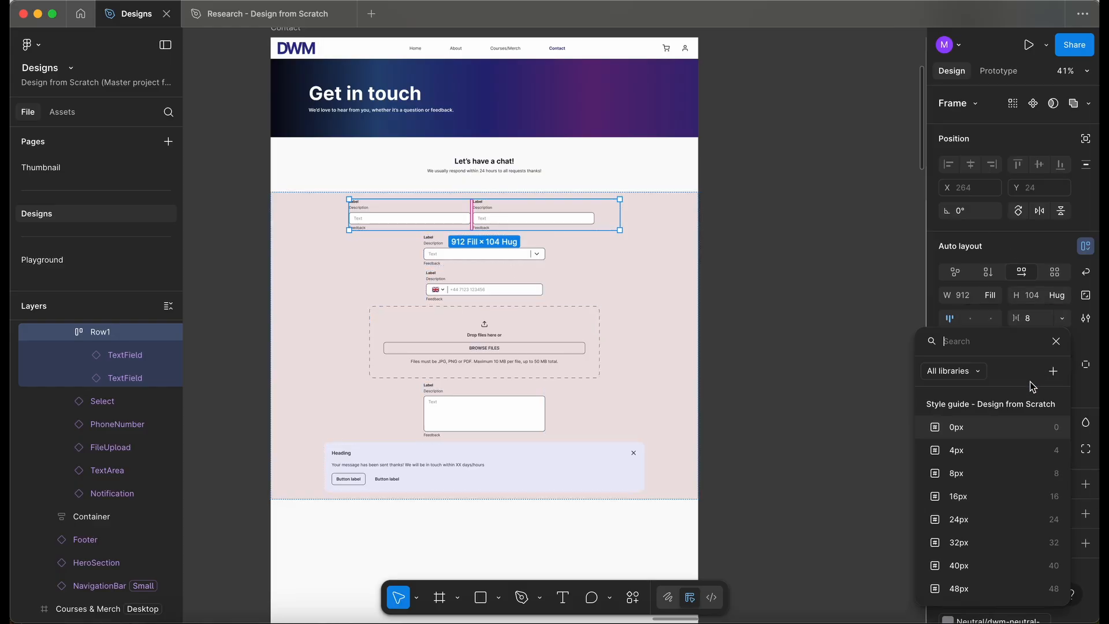
click(973, 520)
click(993, 367)
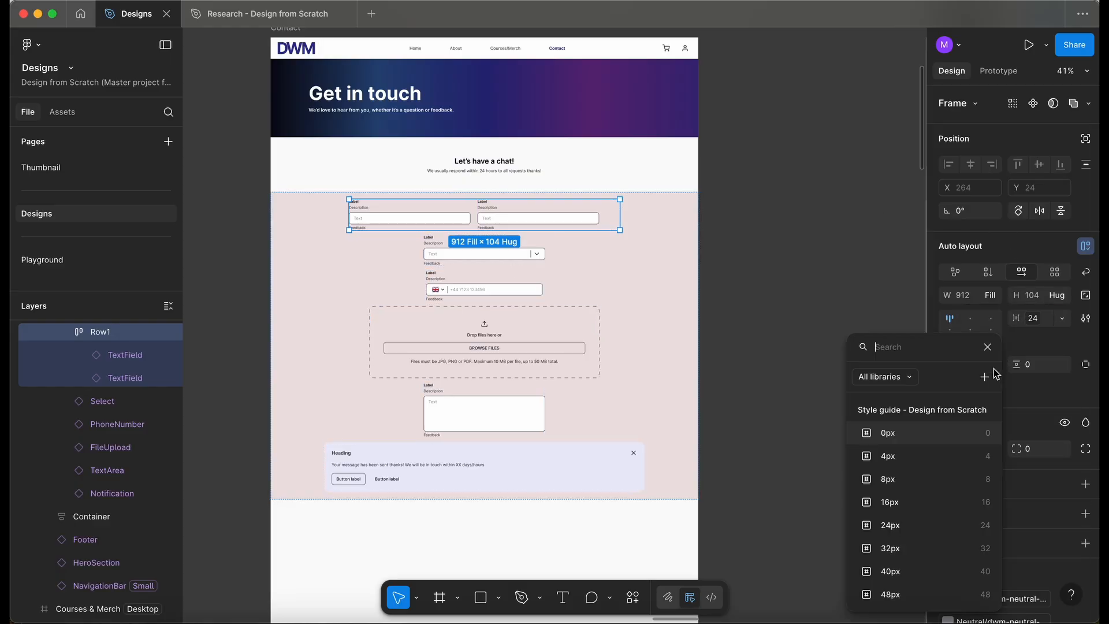
click(913, 439)
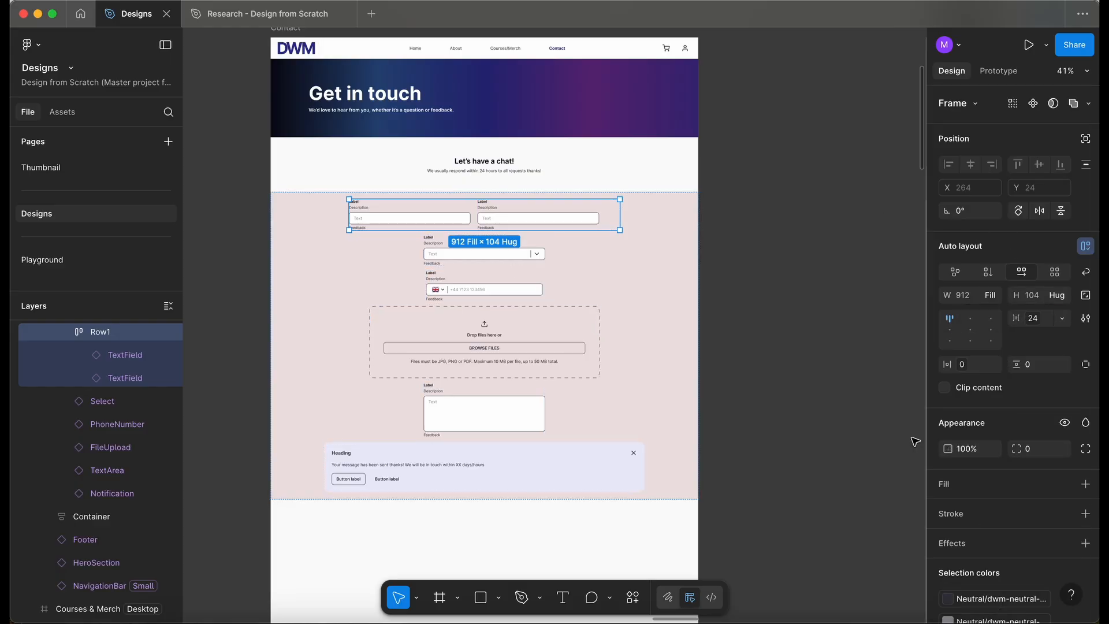
Step: Set the width of both text fields in Row1 to fill the container
click(397, 218)
shift+click(512, 217)
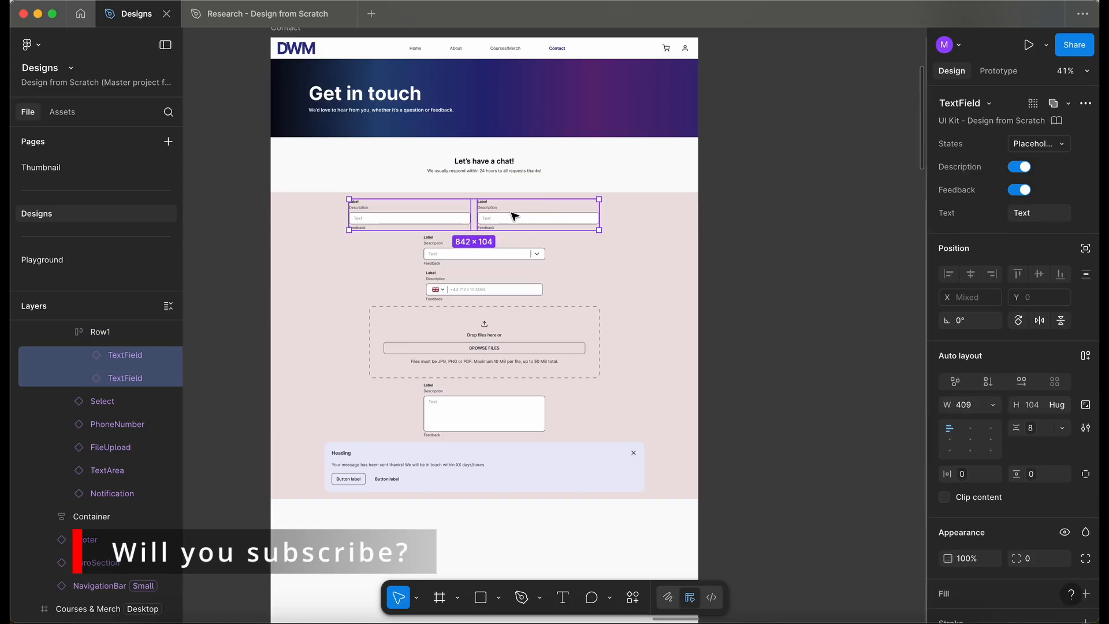
click(993, 404)
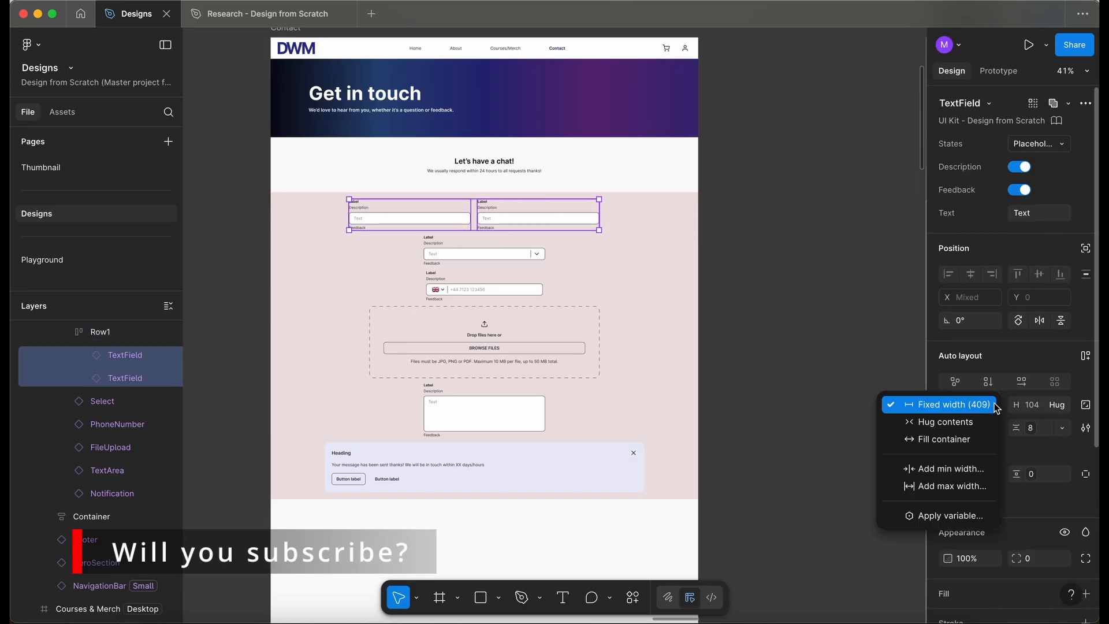
click(970, 438)
click(947, 426)
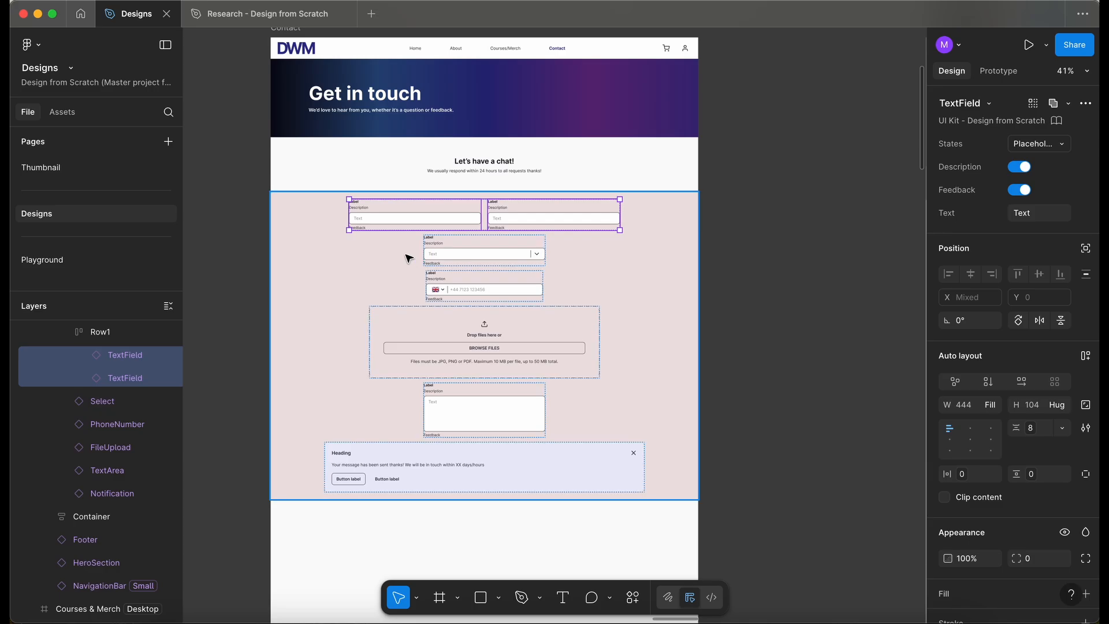
Step: Turn off the Feedback and Description properties on both text fields in Row1
scroll(411, 251, up, 1)
click(1020, 190)
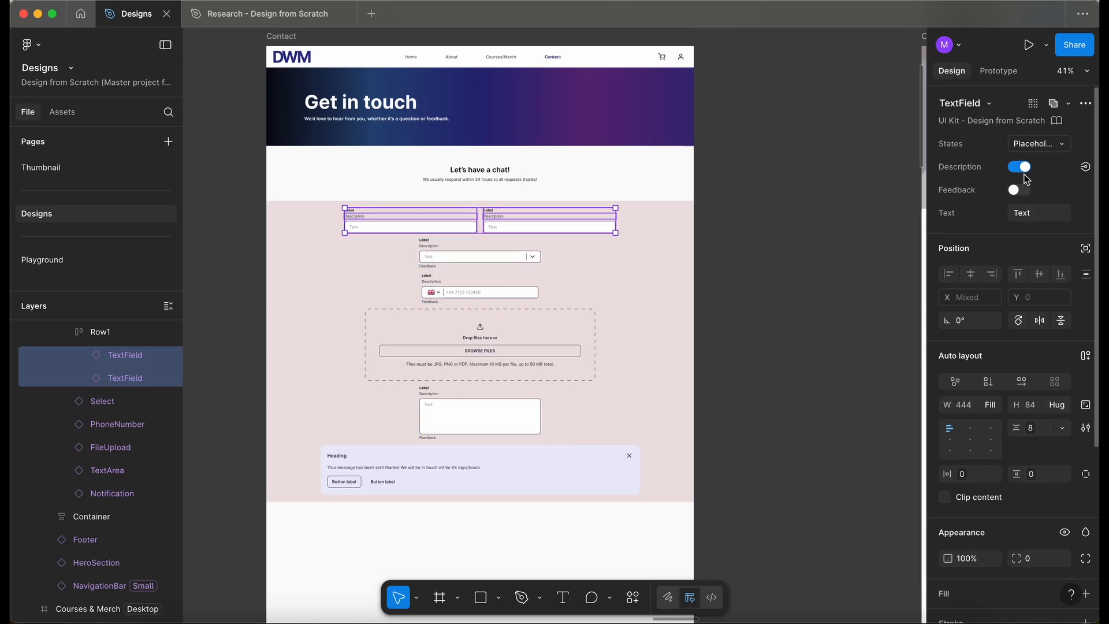
click(1020, 167)
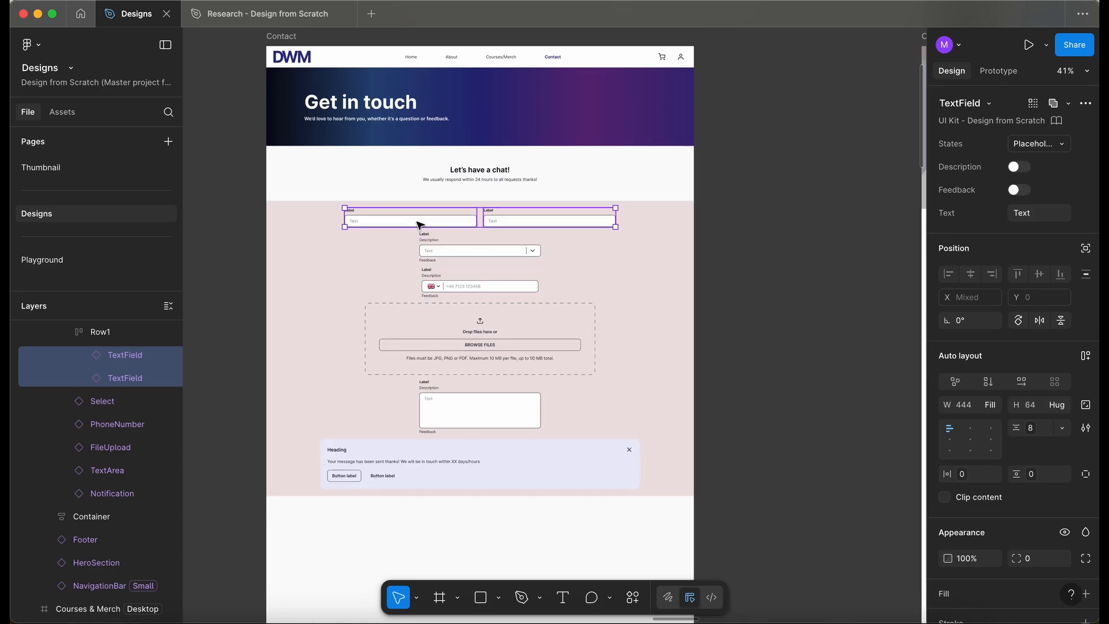
Step: Change the labels of the two text fields in Row1 to "First name" and "Last name"
scroll(421, 227, up, 5)
scroll(420, 225, up, 2)
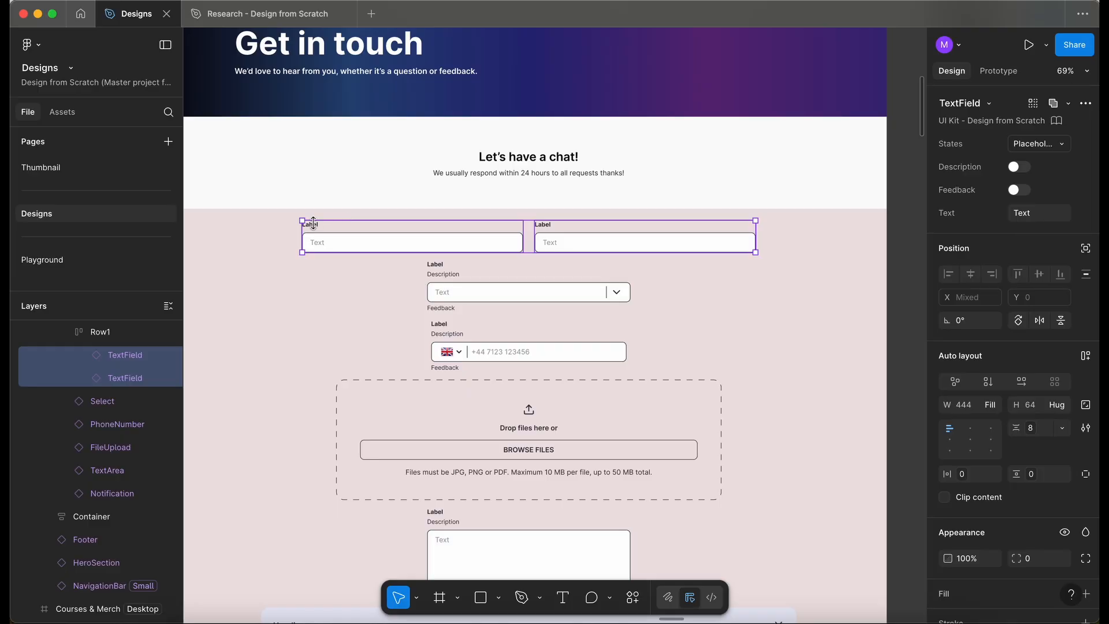
super+double_click(316, 227)
text(F)
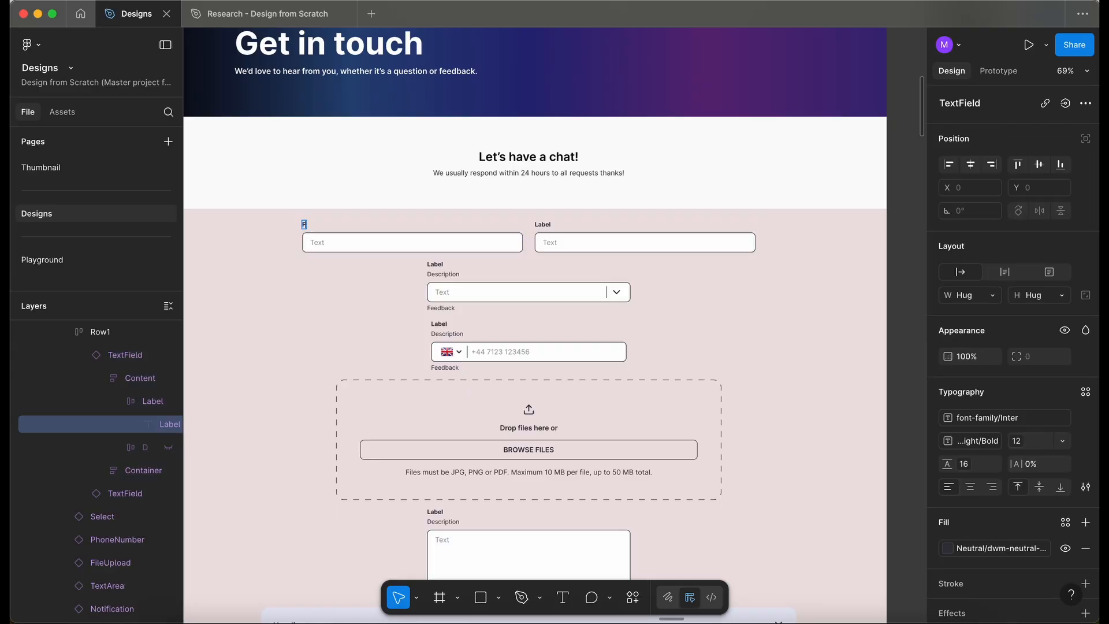
scroll(543, 224, up, 3)
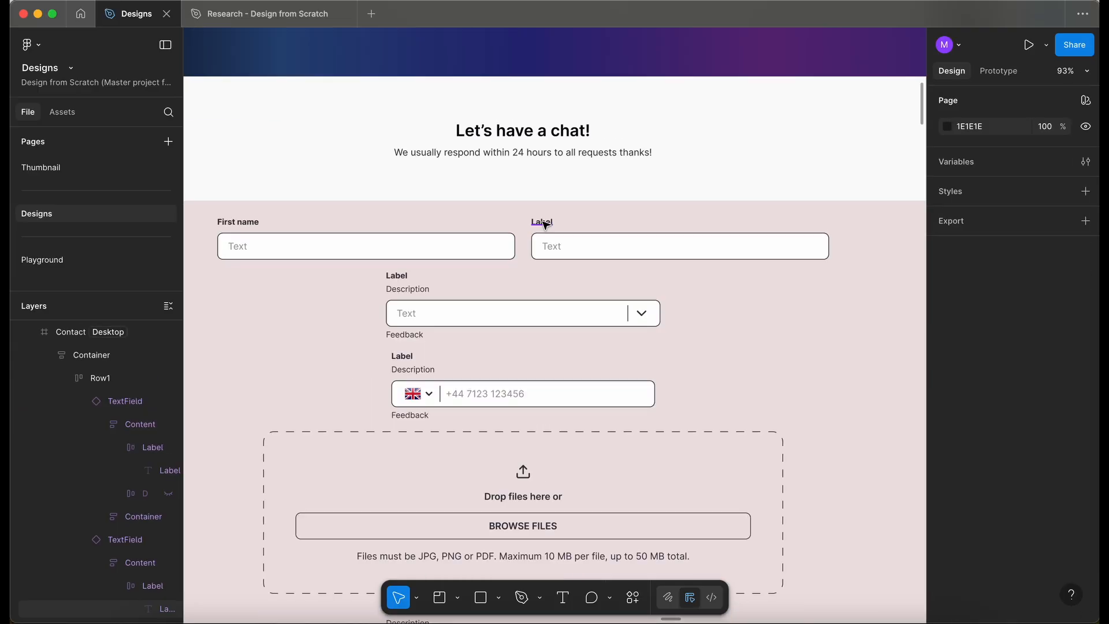
super+double_click(543, 222)
text(Last nam)
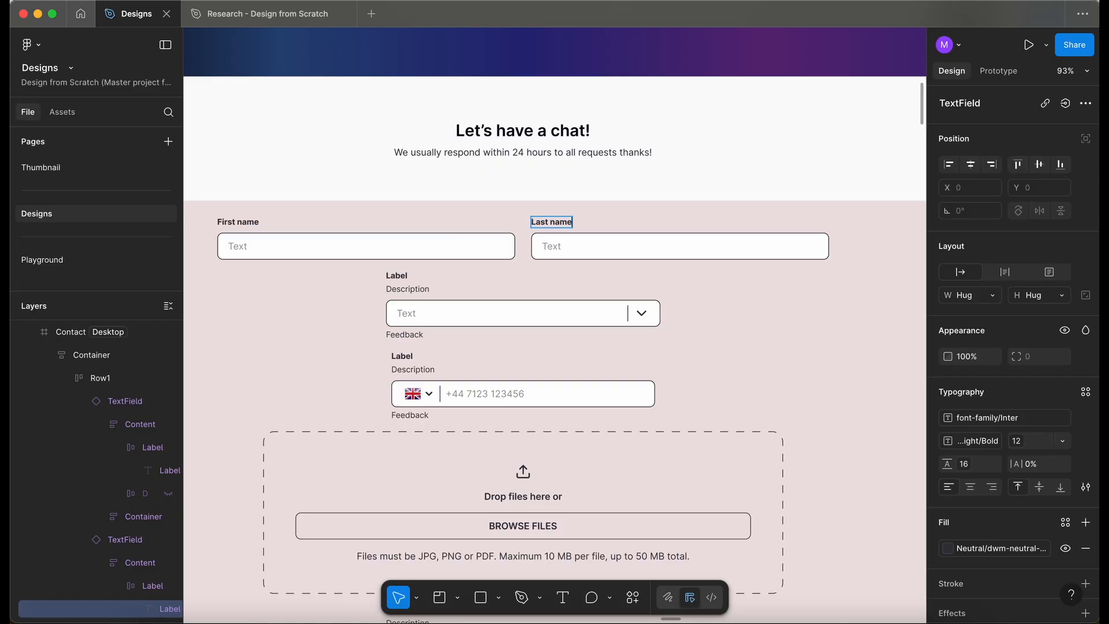
Step: Duplicate Row1 directly below itself in the form container and rename the copy Row2
scroll(849, 218, down, 5)
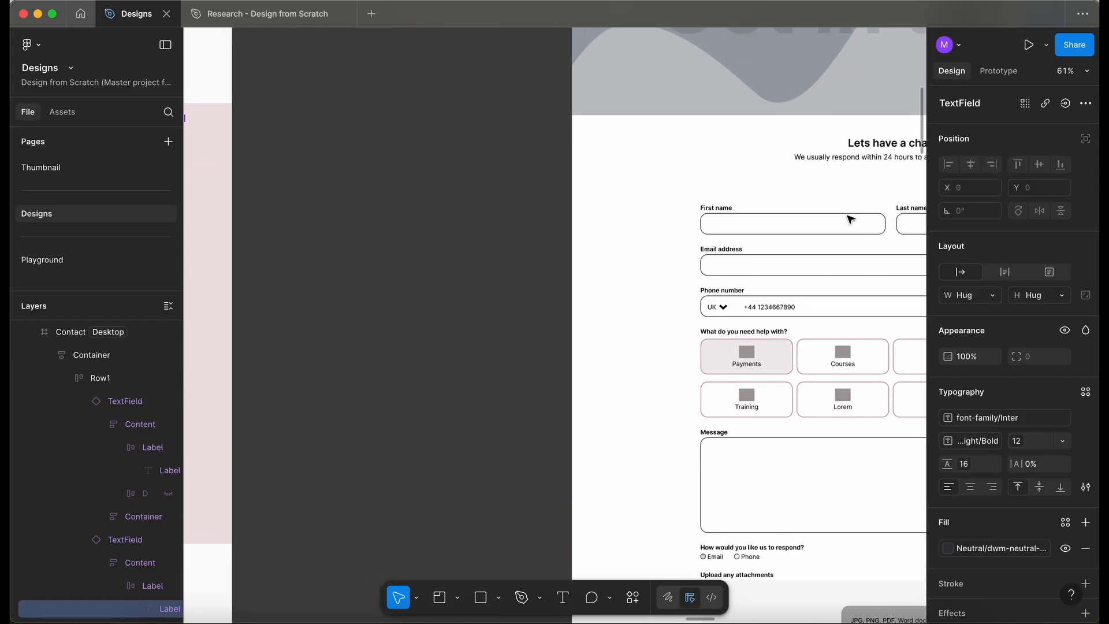
scroll(849, 219, right, 5)
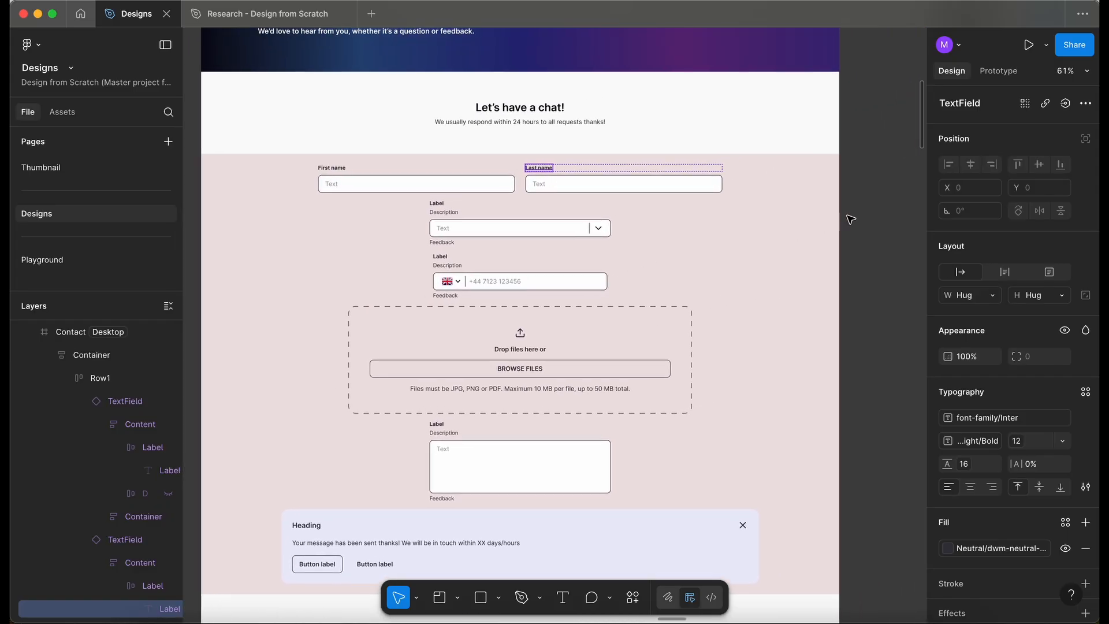
click(572, 211)
click(576, 186)
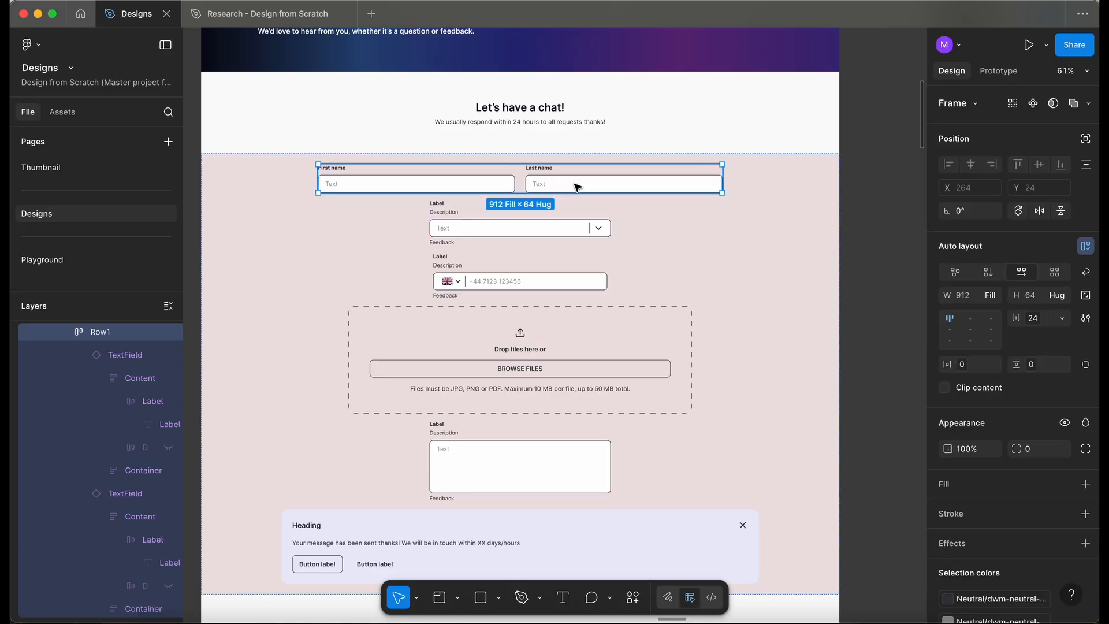
key(ctrl+d)
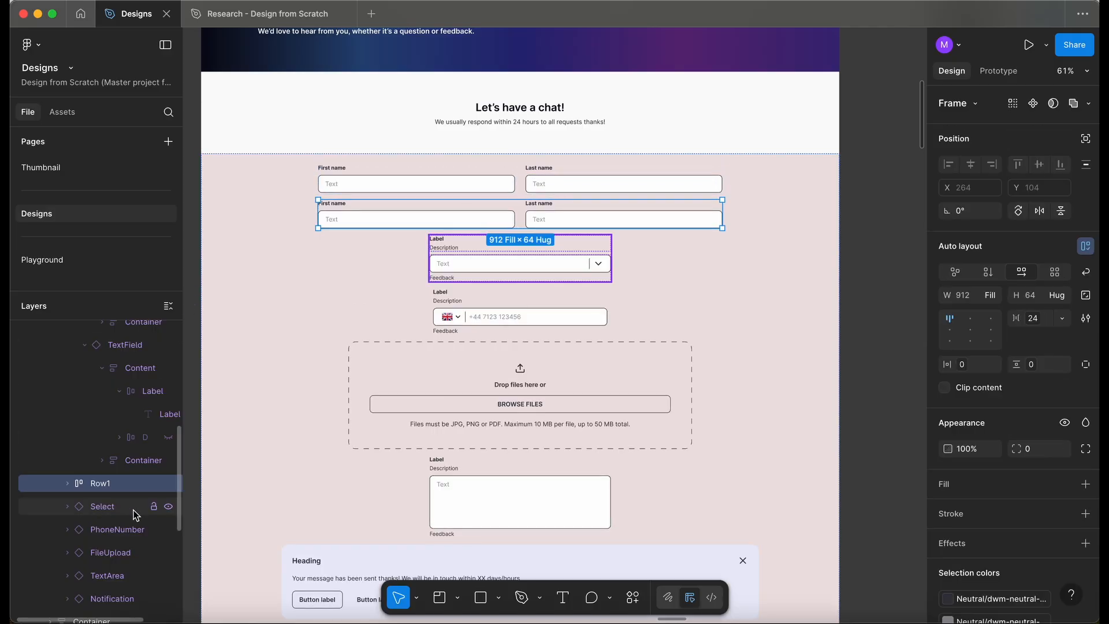
double_click(120, 484)
text(Row2)
key(Return)
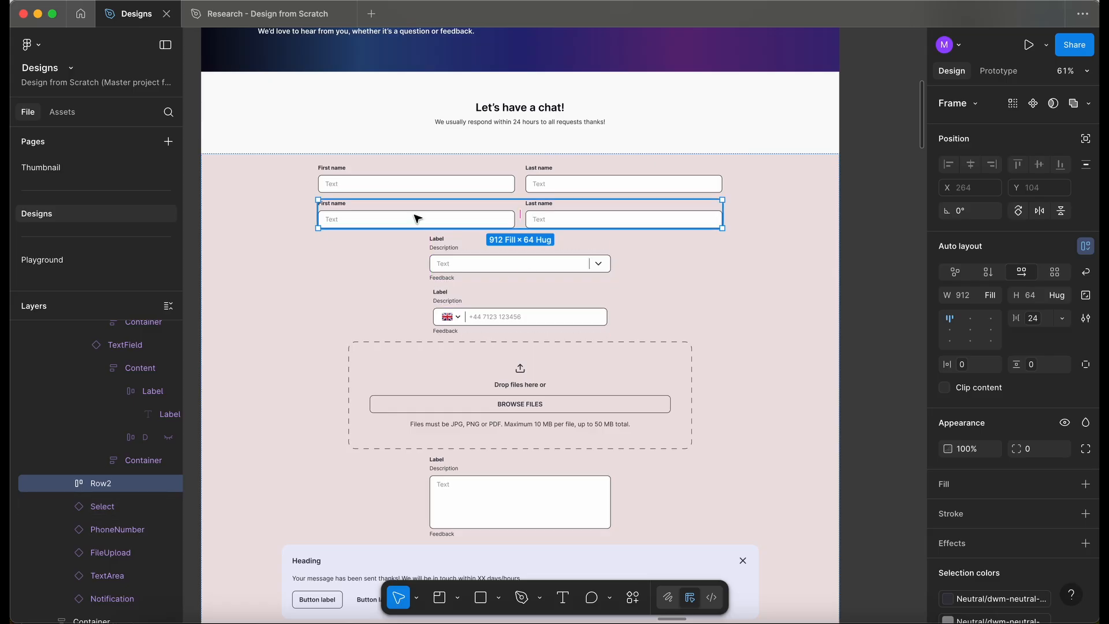
Step: Delete the second text field in Row2 and change the remaining field's label to "Email address"
click(561, 215)
key(Delete)
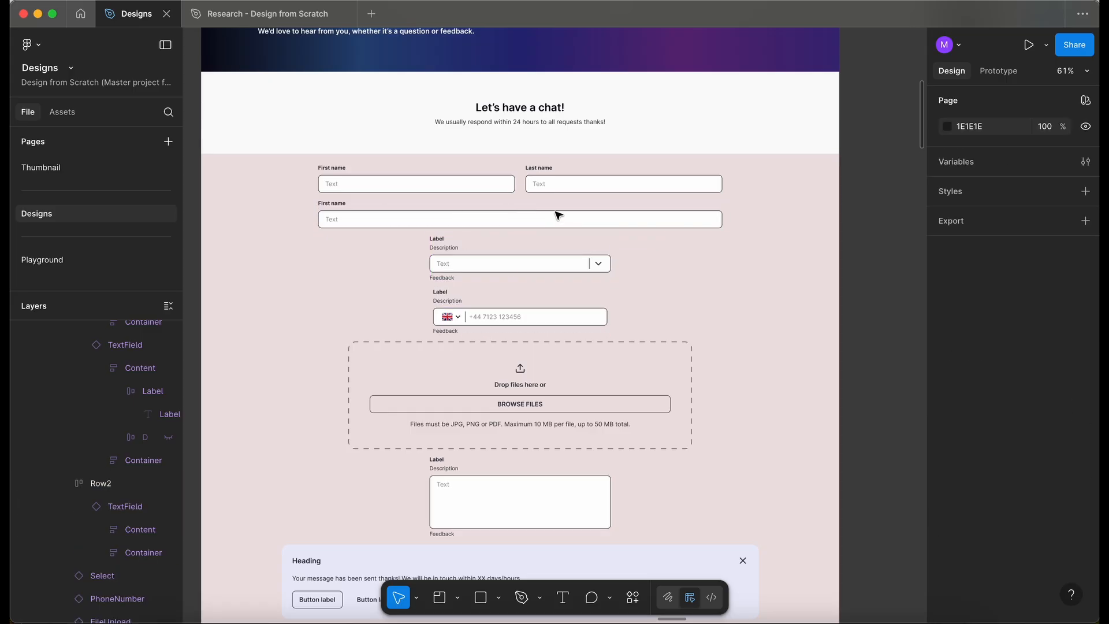
scroll(332, 205, up, 5)
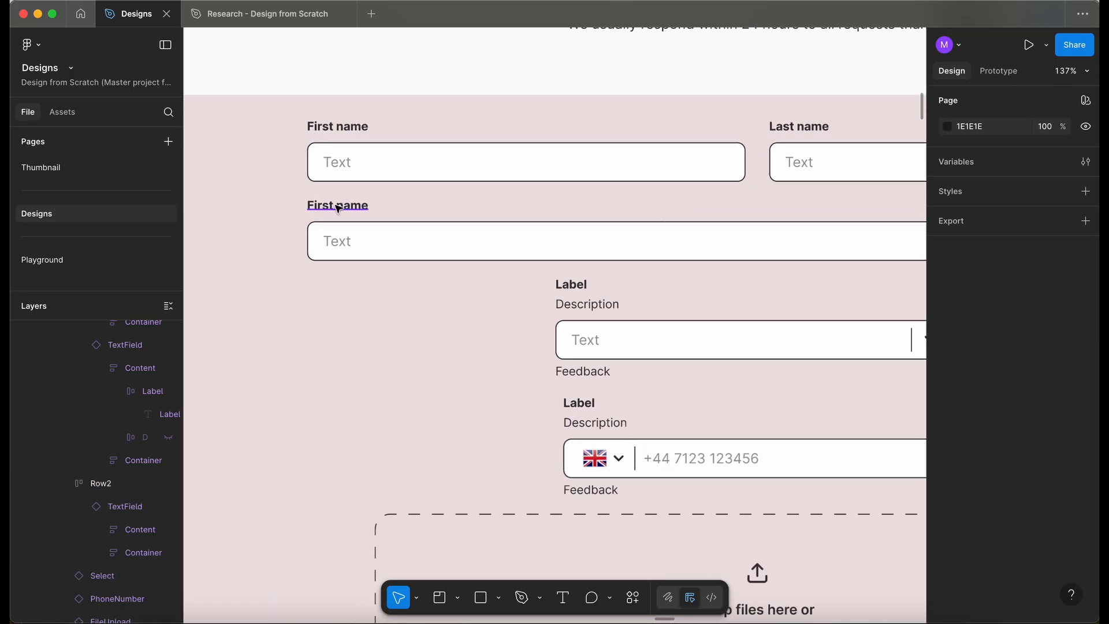
double_click(332, 205)
text(Email address)
Step: Move the PhoneNumber component above the Select component, and duplicate Row2 as a new row named Row3
scroll(342, 279, down, 5)
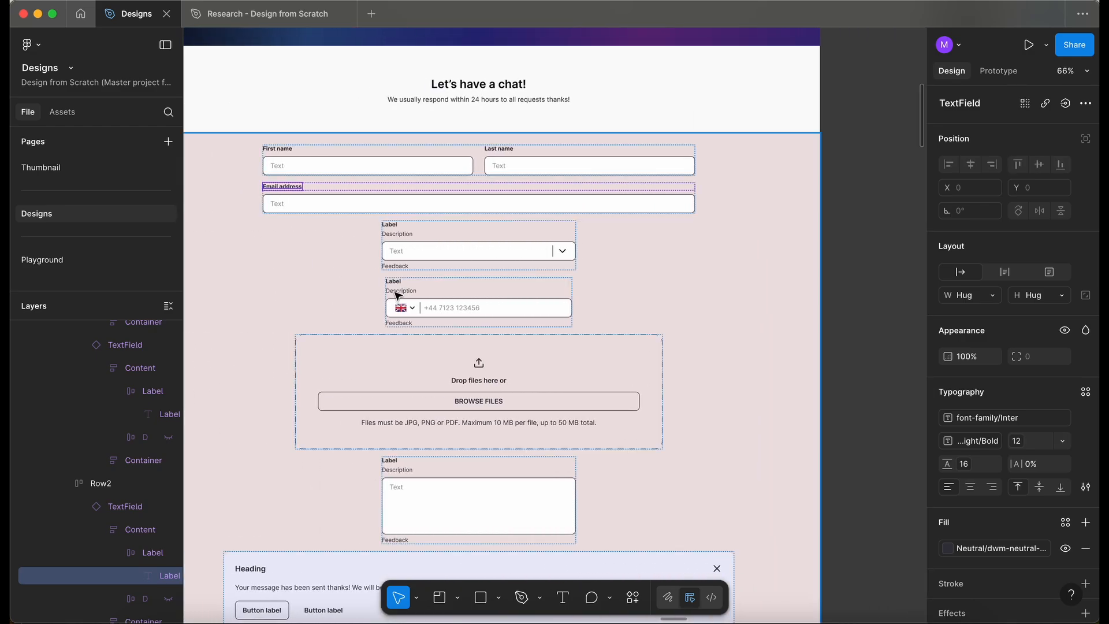
drag(436, 303, 322, 198)
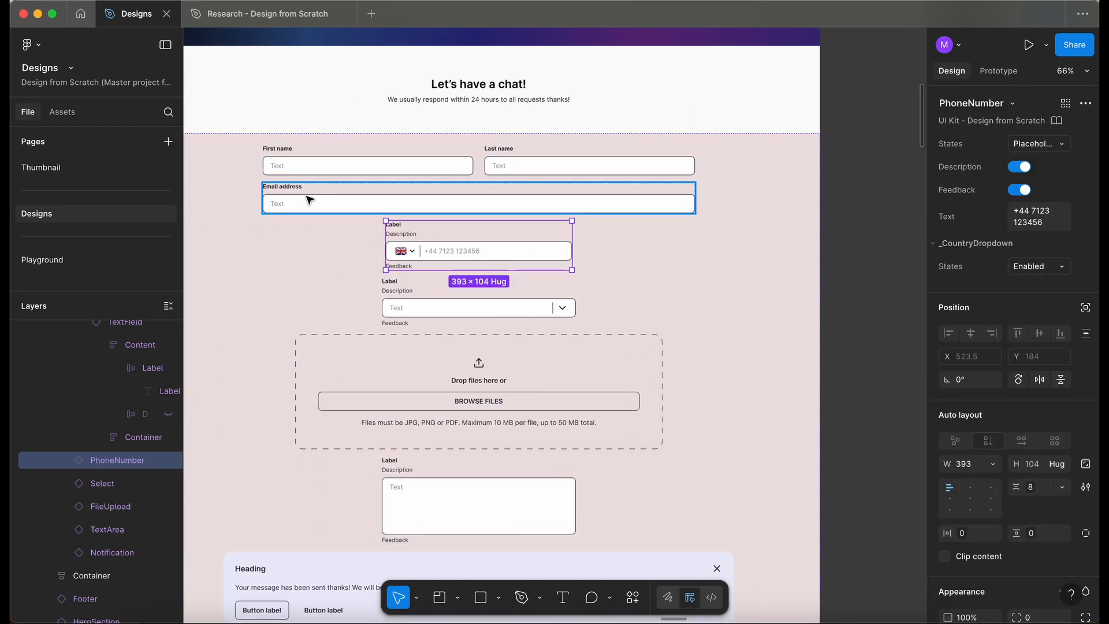
click(309, 199)
key(super+d)
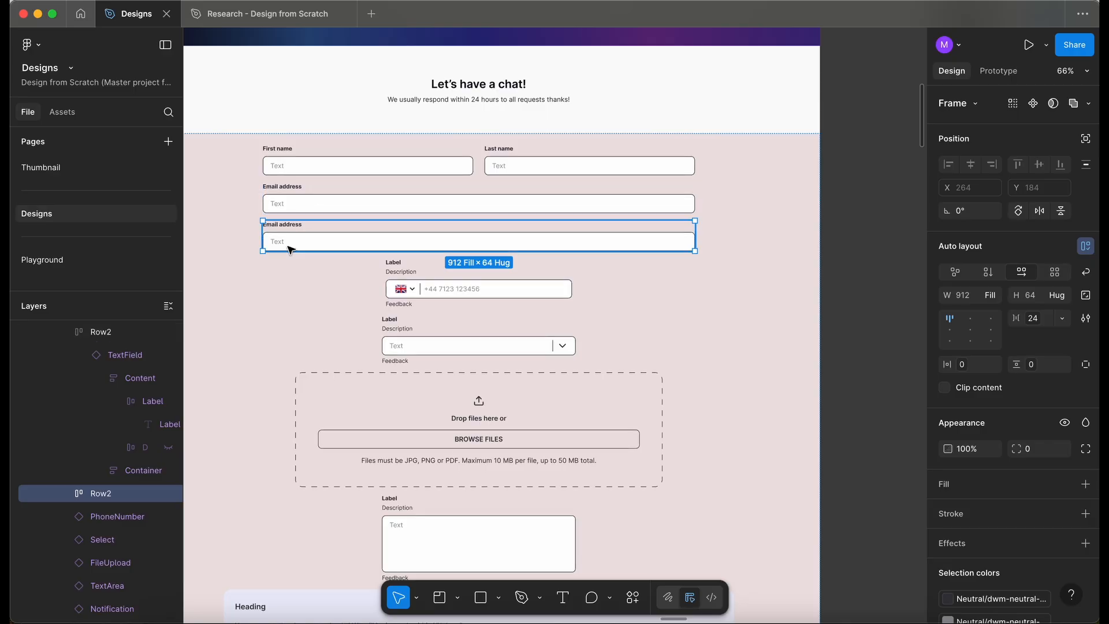
key(super+r)
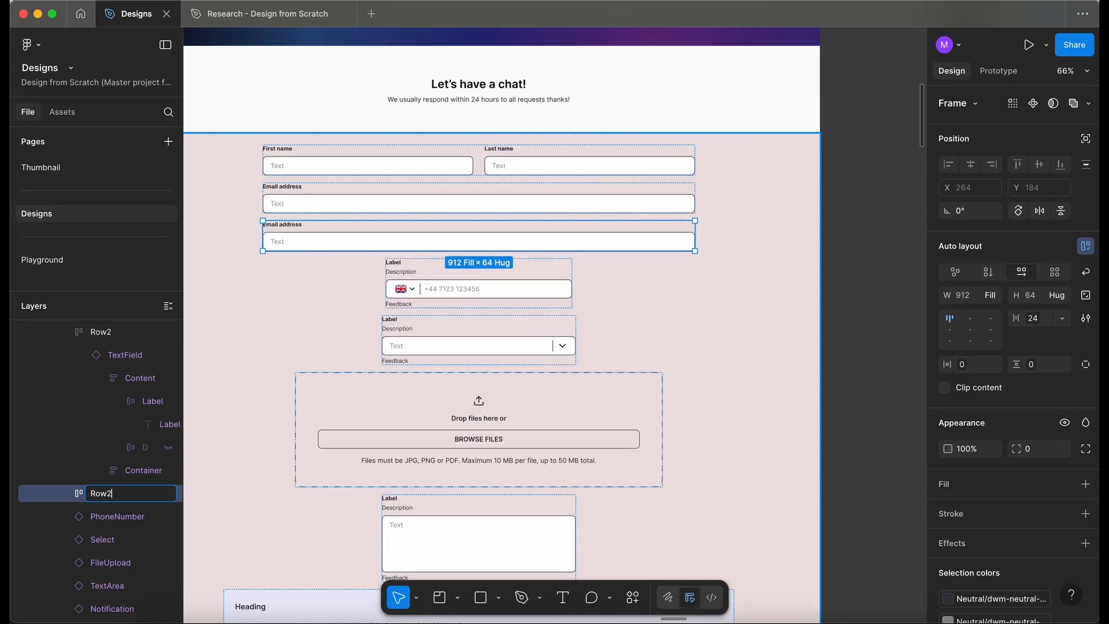
text(Row3)
key(Return)
Step: Copy the PhoneNumber component into Row3 and delete the email address text field from that row
click(468, 284)
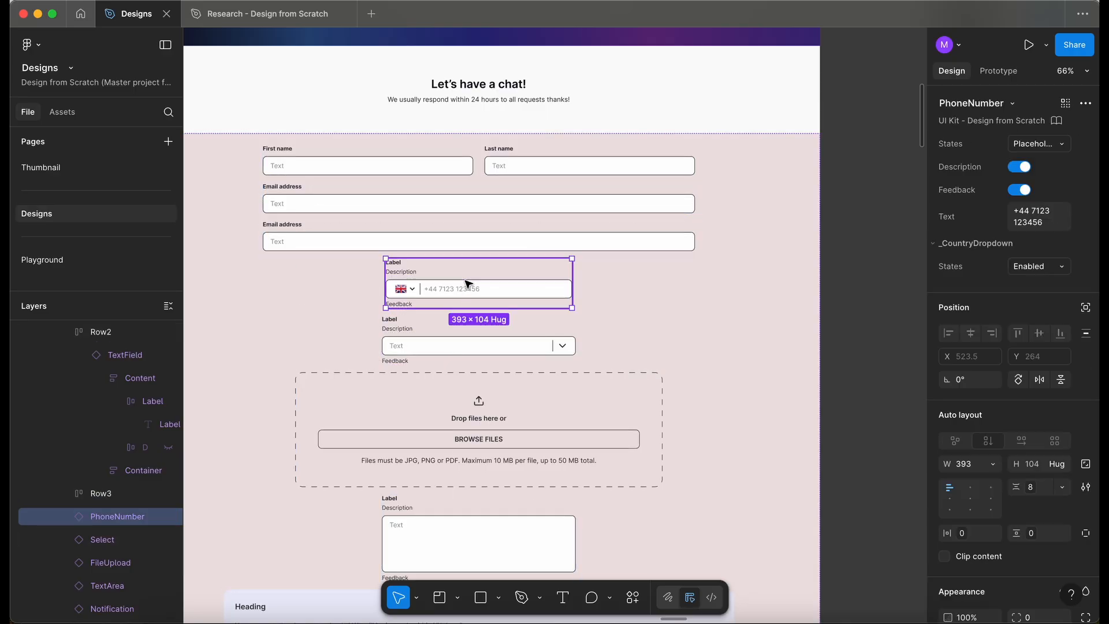
click(360, 248)
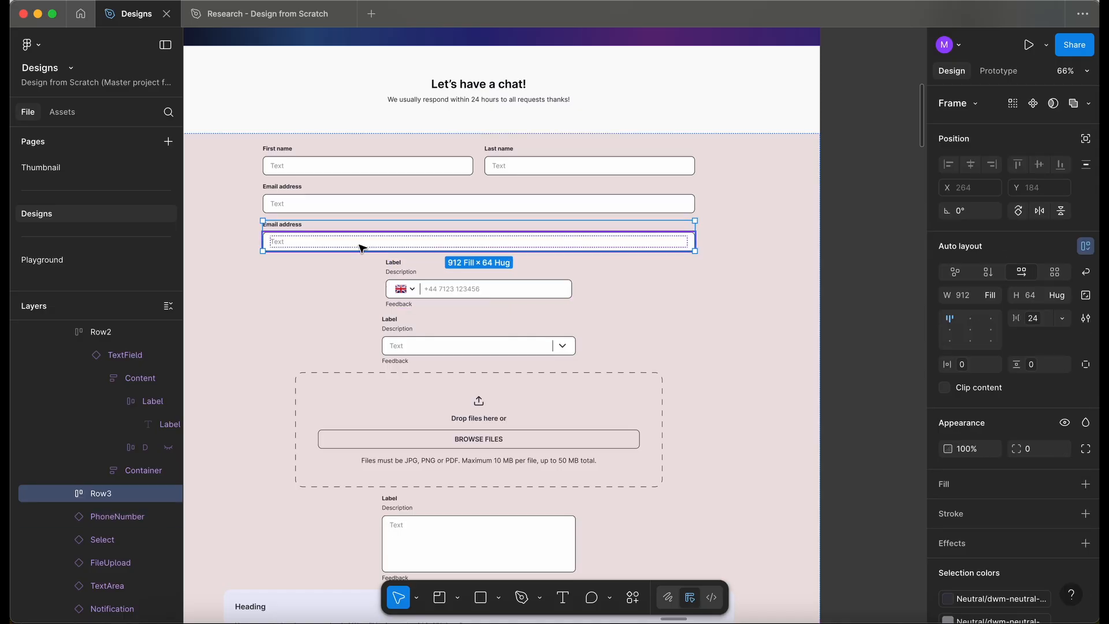
key(super+v)
click(359, 234)
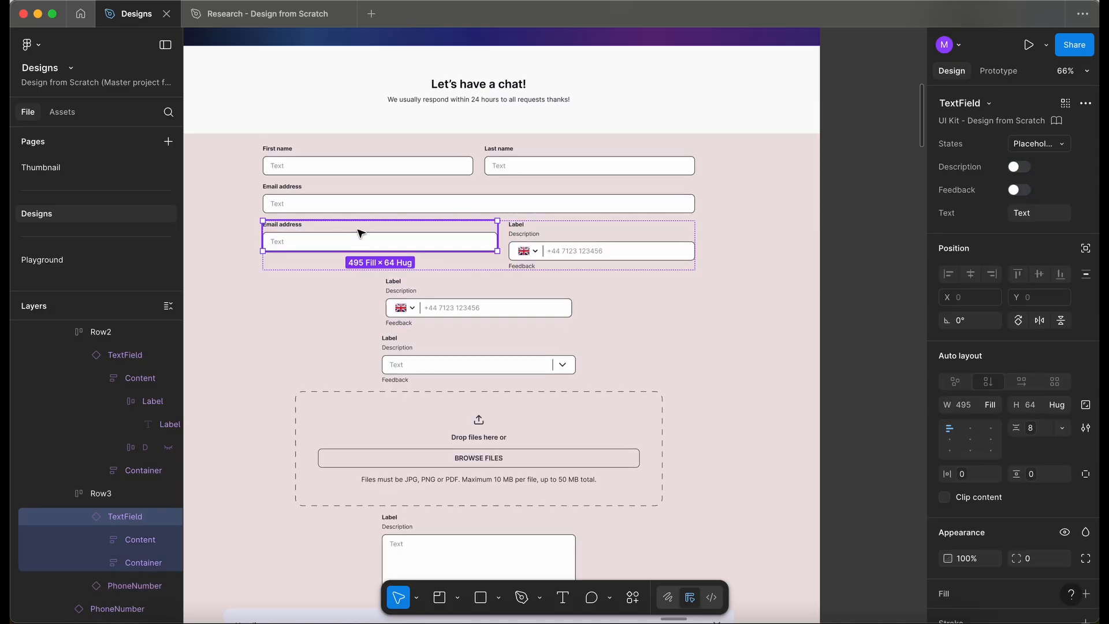
key(Delete)
Step: Set the PhoneNumber field in Row3 to fill the row's width and turn off its Feedback and Description properties
click(351, 254)
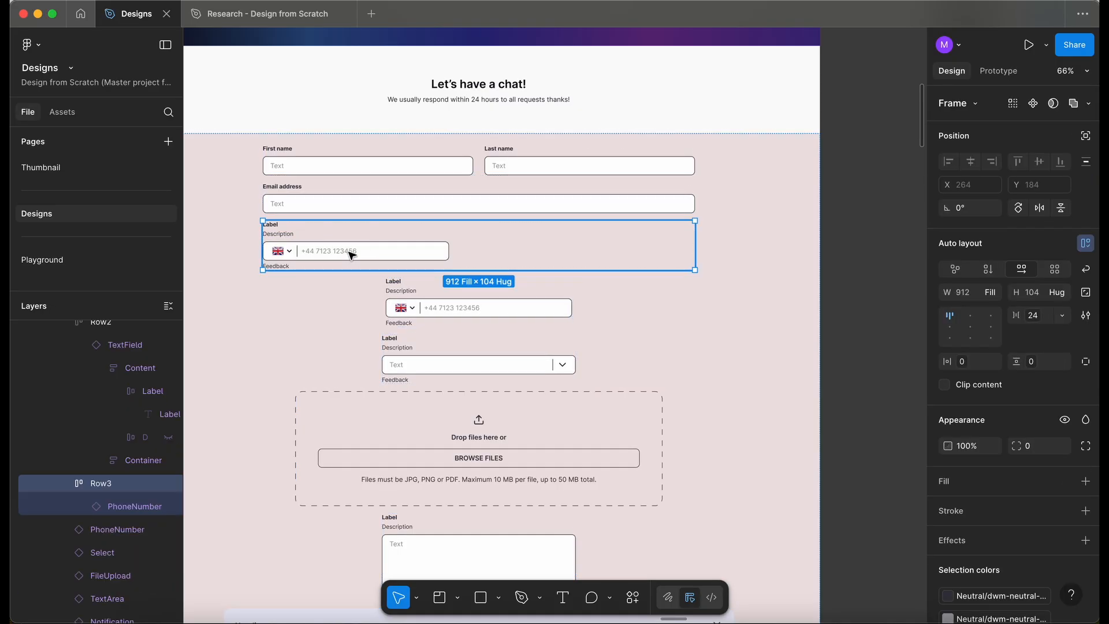
click(351, 254)
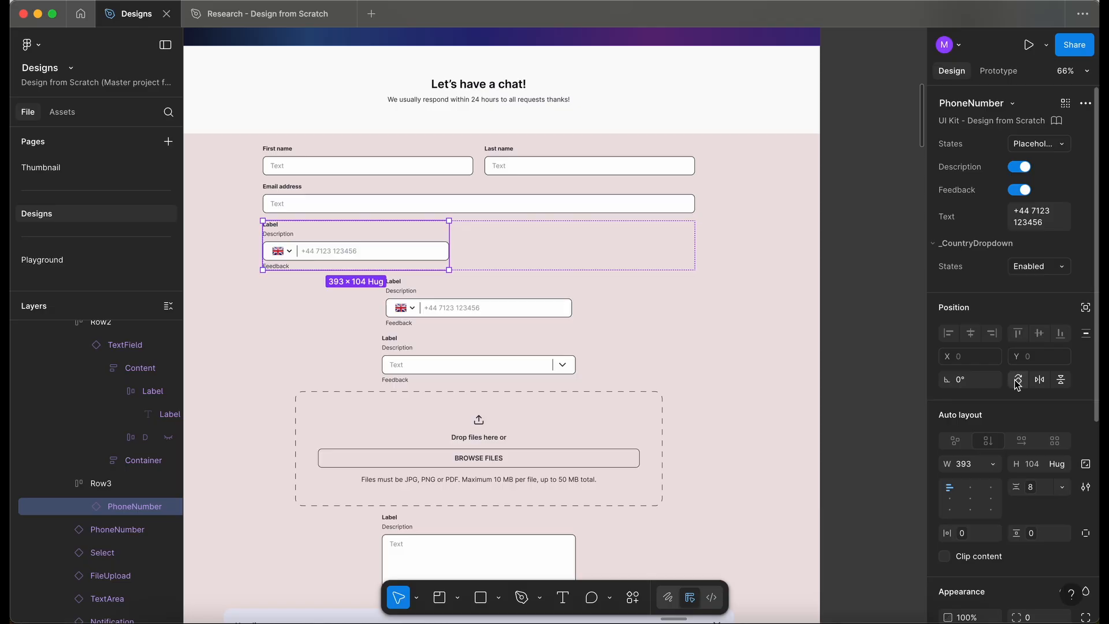
click(993, 463)
click(983, 497)
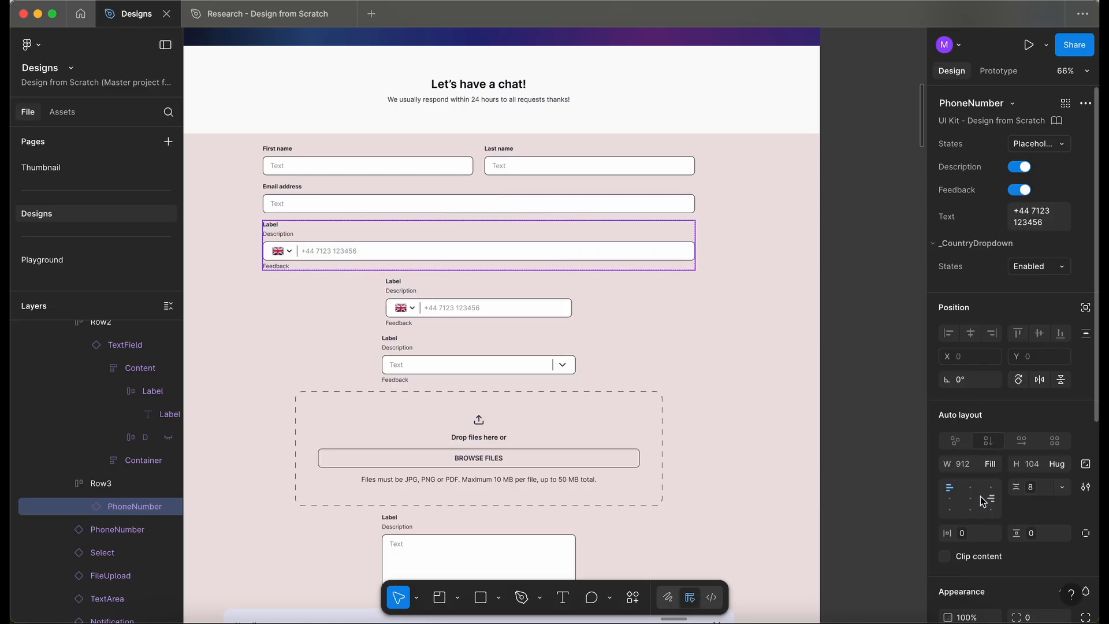
click(1019, 190)
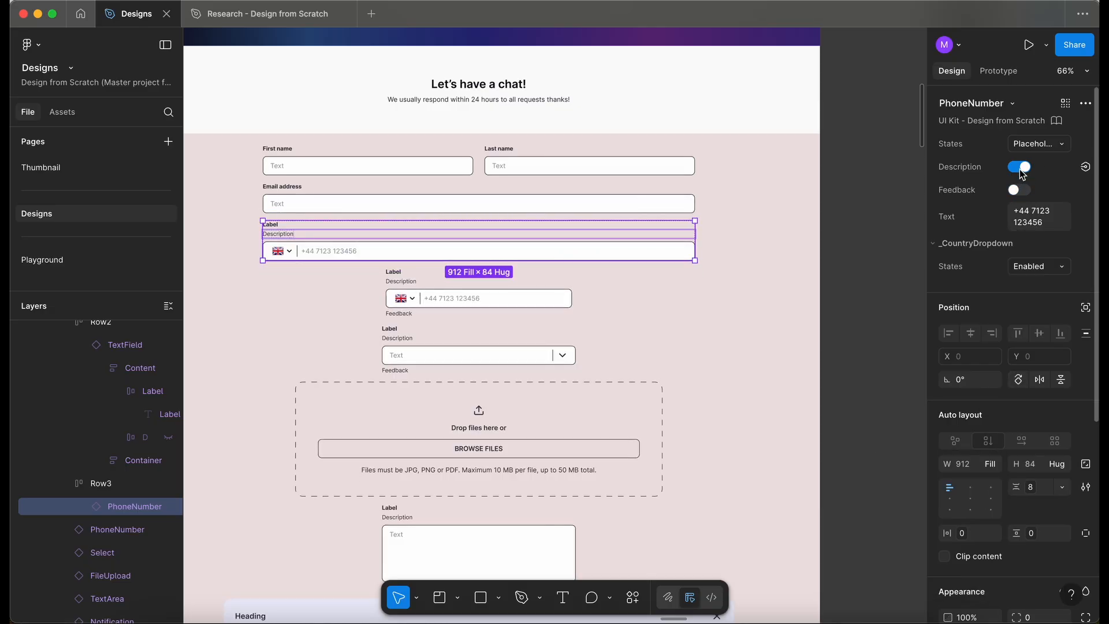
click(1020, 168)
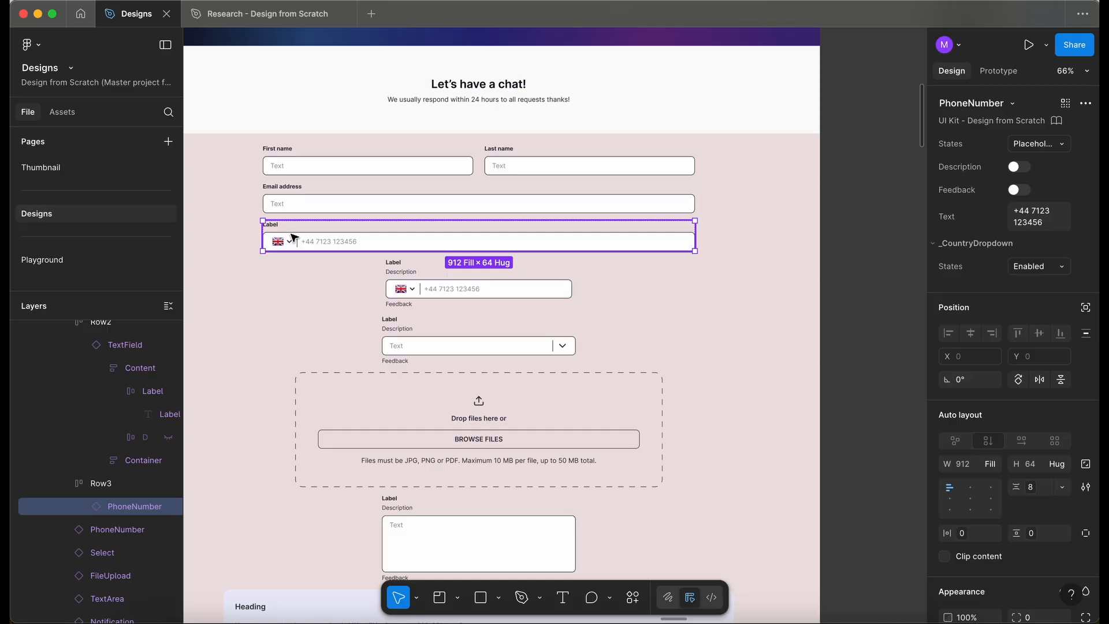
Step: Change the label of the PhoneNumber field in Row3 to "Phone number", following the wireframe
scroll(294, 237, right, 10)
scroll(294, 237, left, 1)
scroll(294, 238, left, 10)
scroll(294, 237, up, 5)
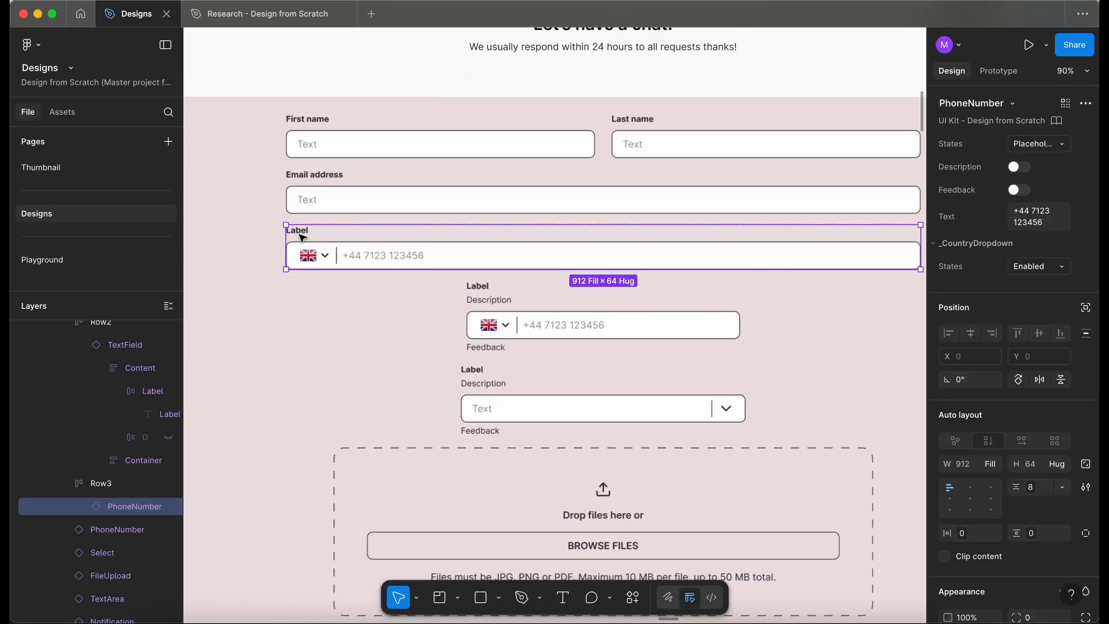
scroll(302, 237, down, 2)
double_click(297, 225)
text(Phone number)
Step: Delete the leftover PhoneNumber component below Row3
scroll(511, 330, down, 3)
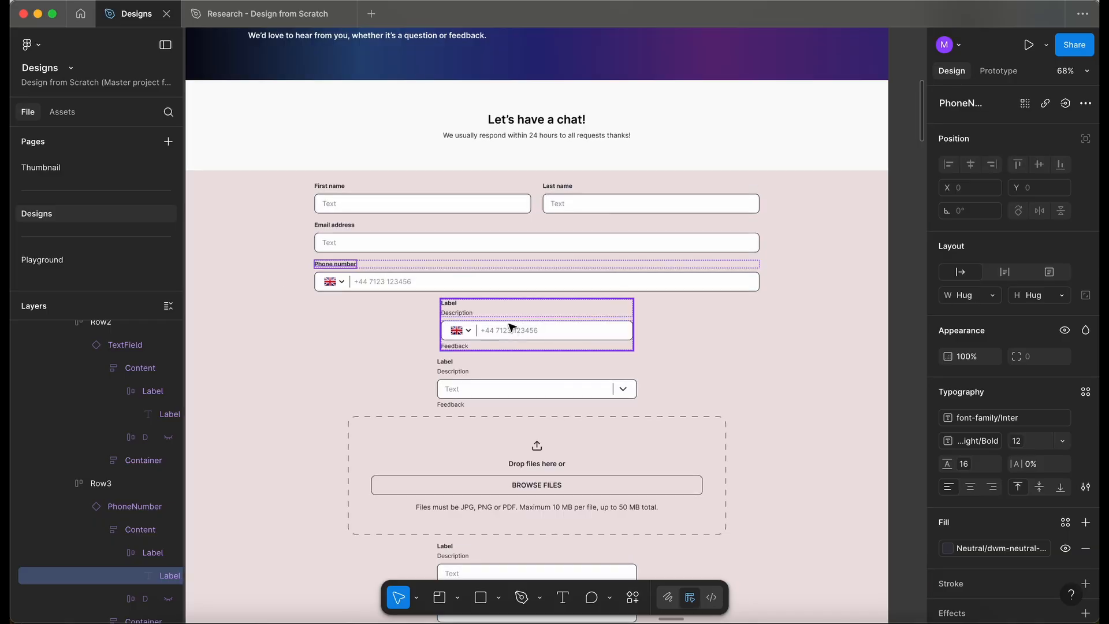
click(511, 328)
key(BackSpace)
Step: Check the wireframe's next form section, then duplicate Row3 and rename the copy Row4
scroll(512, 322, down, 5)
scroll(547, 303, right, 10)
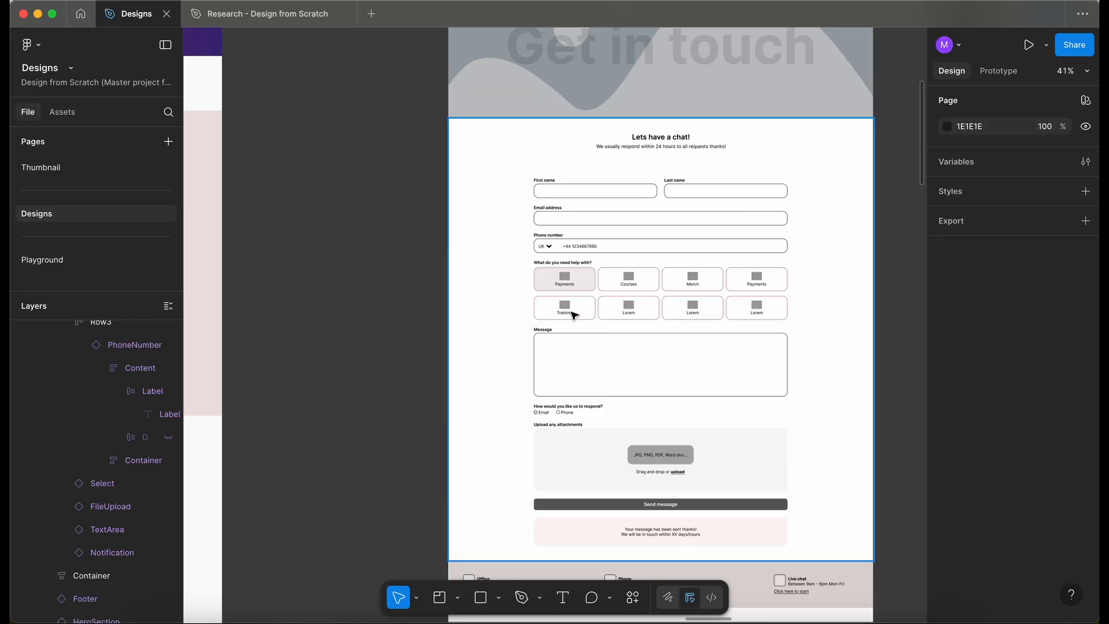
scroll(472, 319, left, 10)
scroll(425, 268, up, 6)
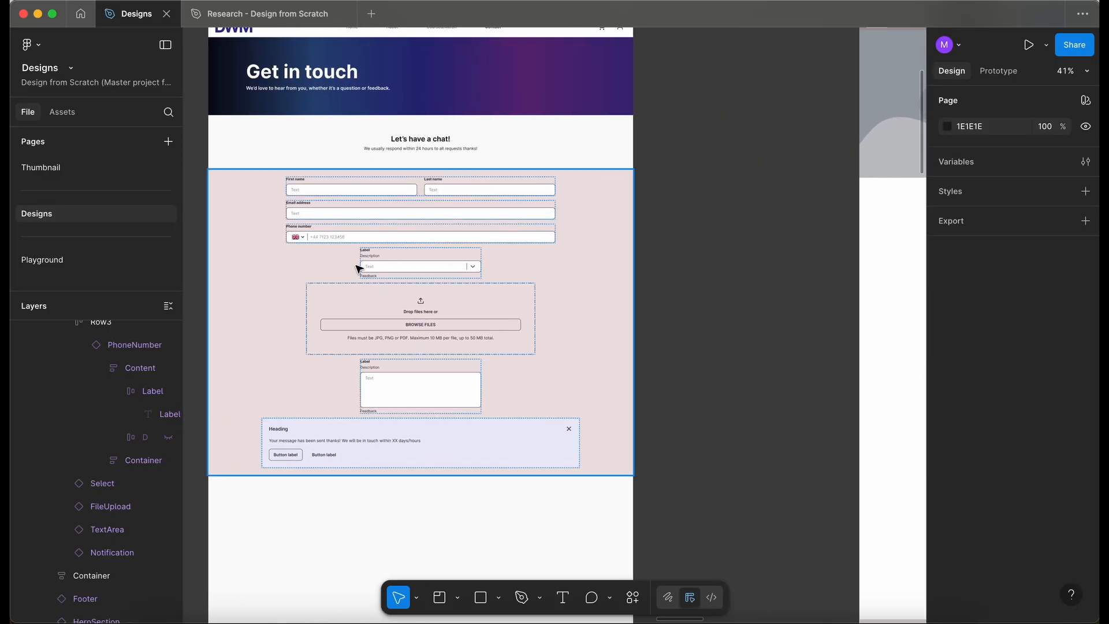
click(414, 266)
click(414, 262)
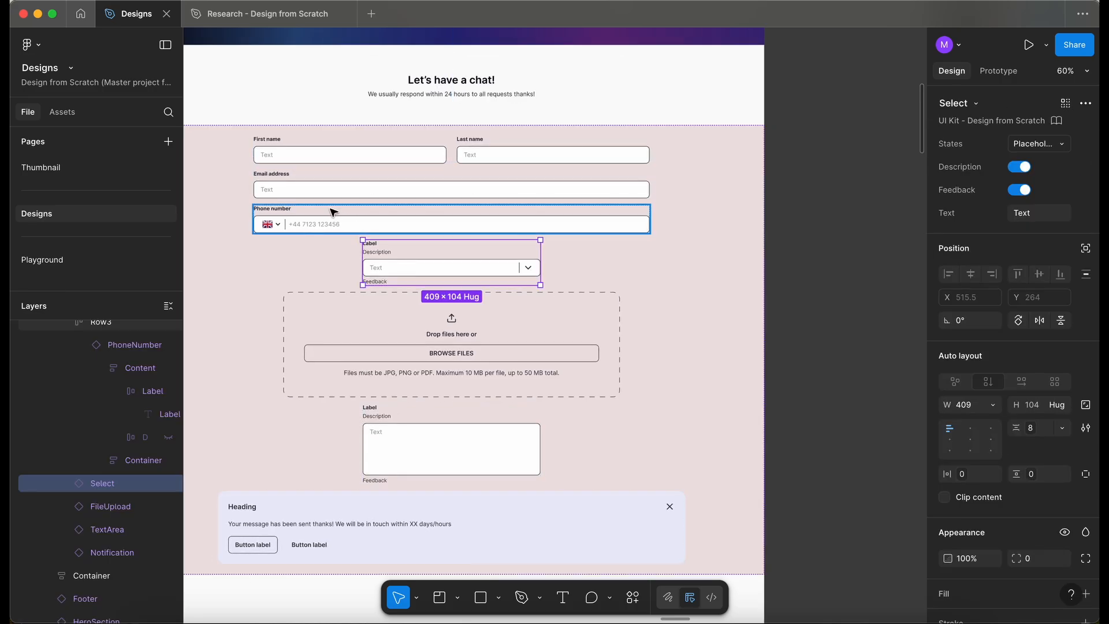
click(332, 222)
key(super+d)
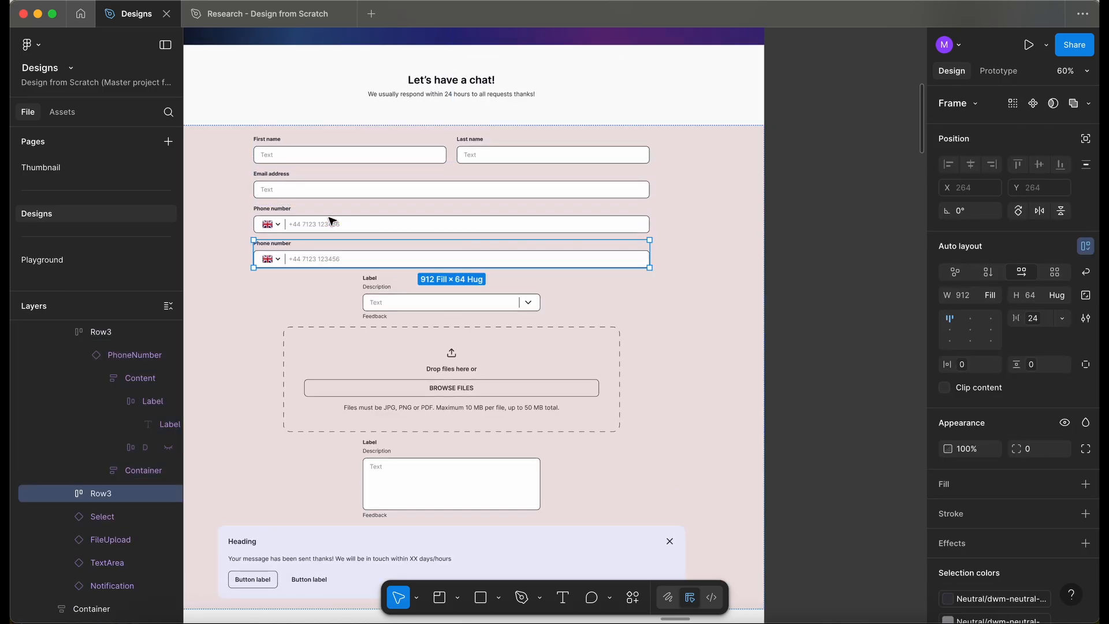
key(super+r)
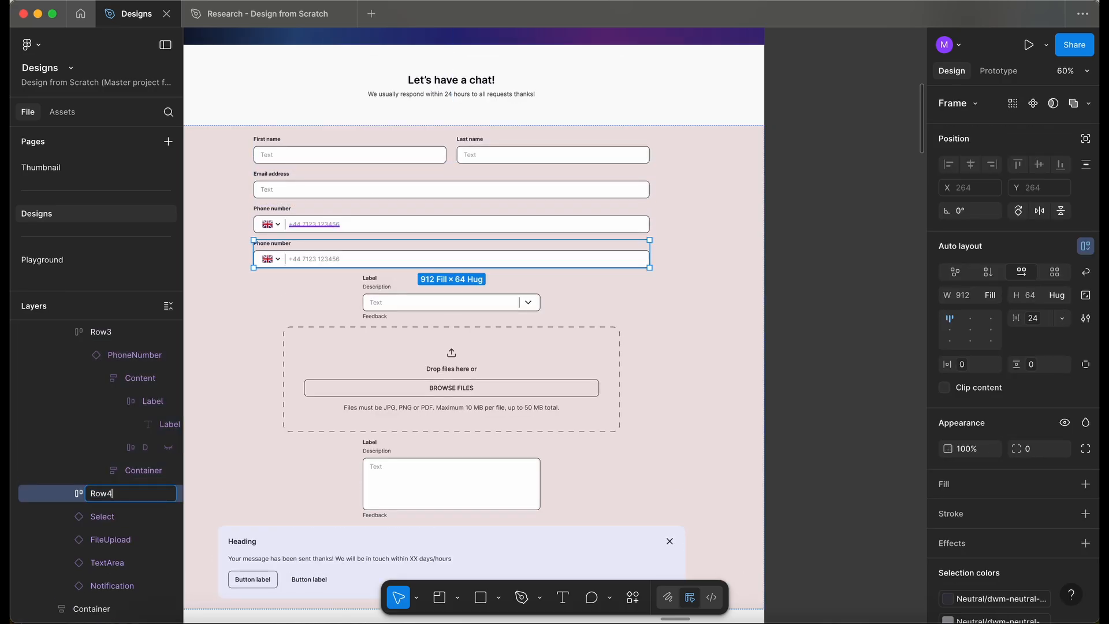
key(Return)
Step: Copy the Select component into Row4 and delete the duplicated phone number field from that row
click(380, 297)
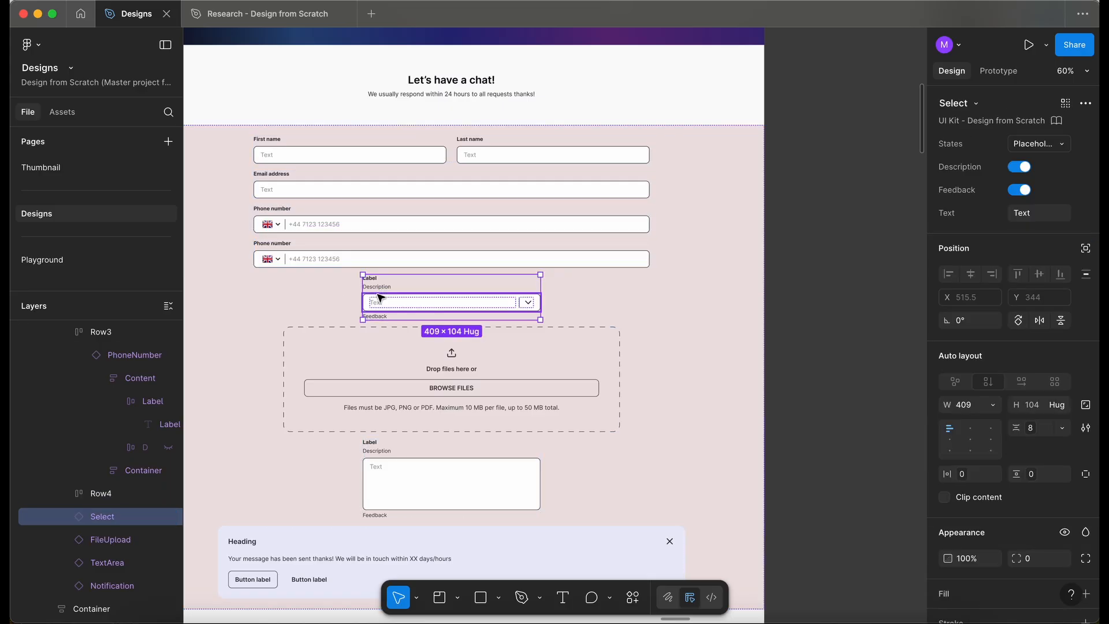
drag(380, 298, 277, 254)
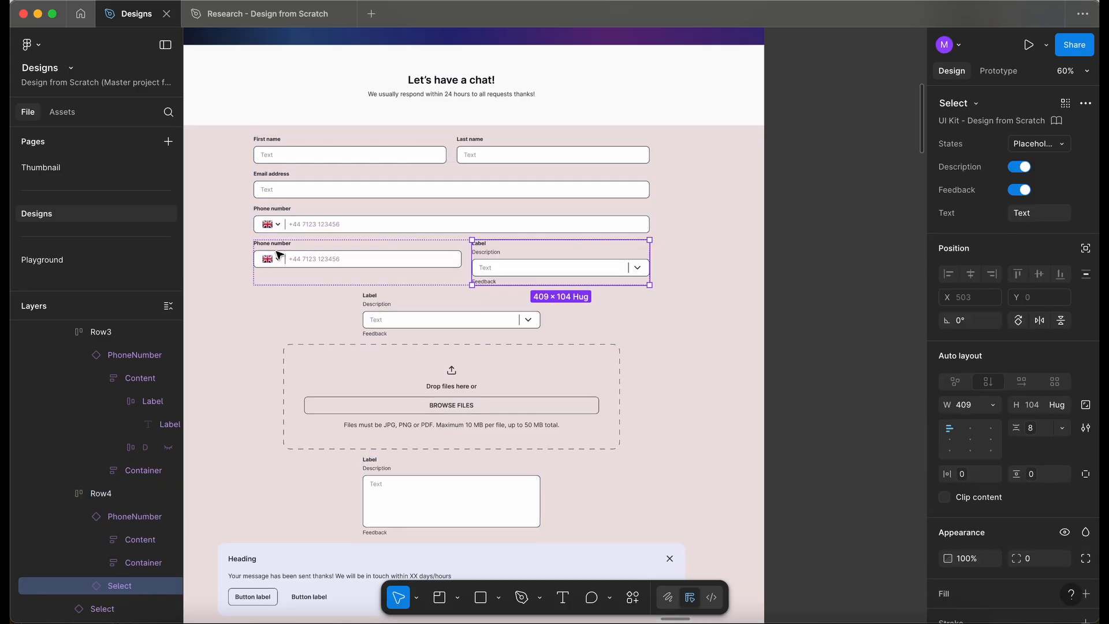
scroll(277, 255, up, 2)
scroll(278, 255, up, 1)
click(312, 258)
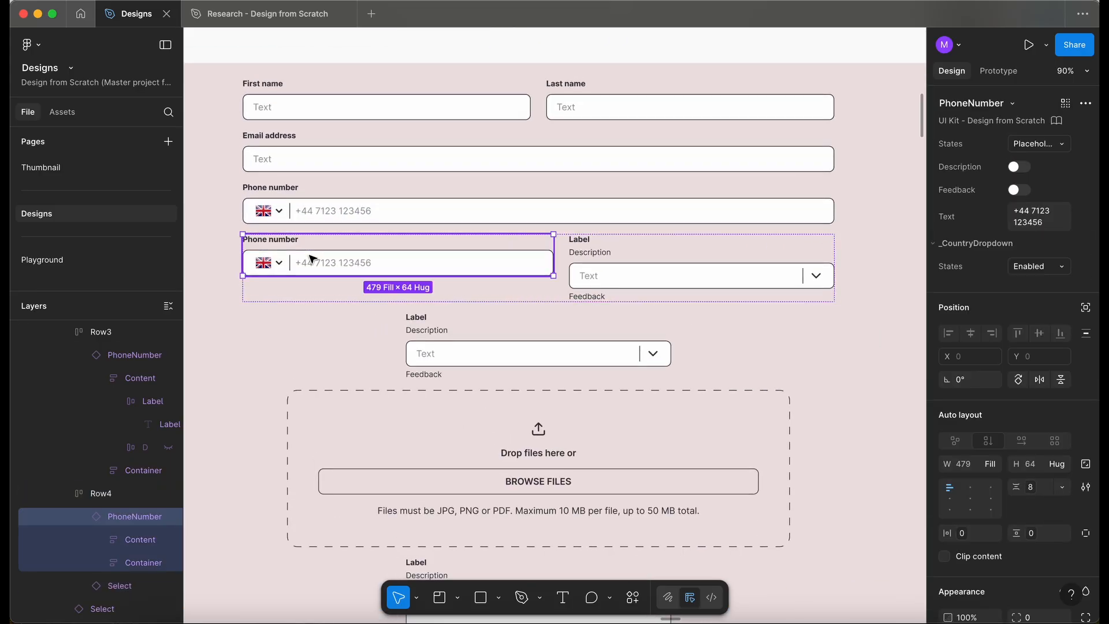
key(Delete)
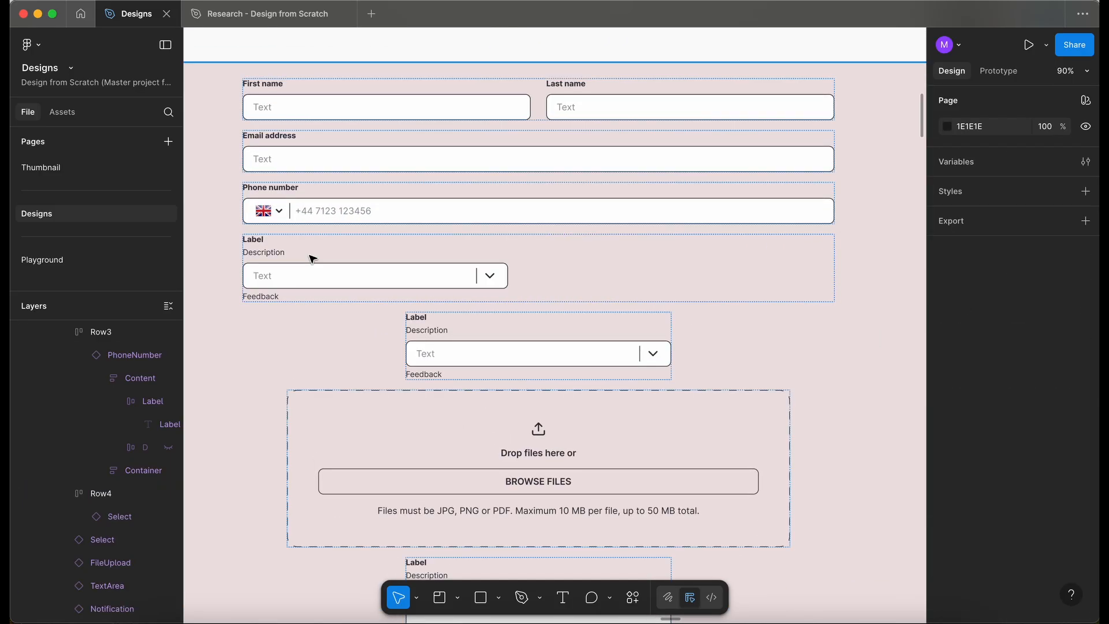
Step: Hide the feedback and description of the Select field in Row4 and set its width to fill the container
click(359, 254)
double_click(383, 268)
scroll(378, 266, down, 2)
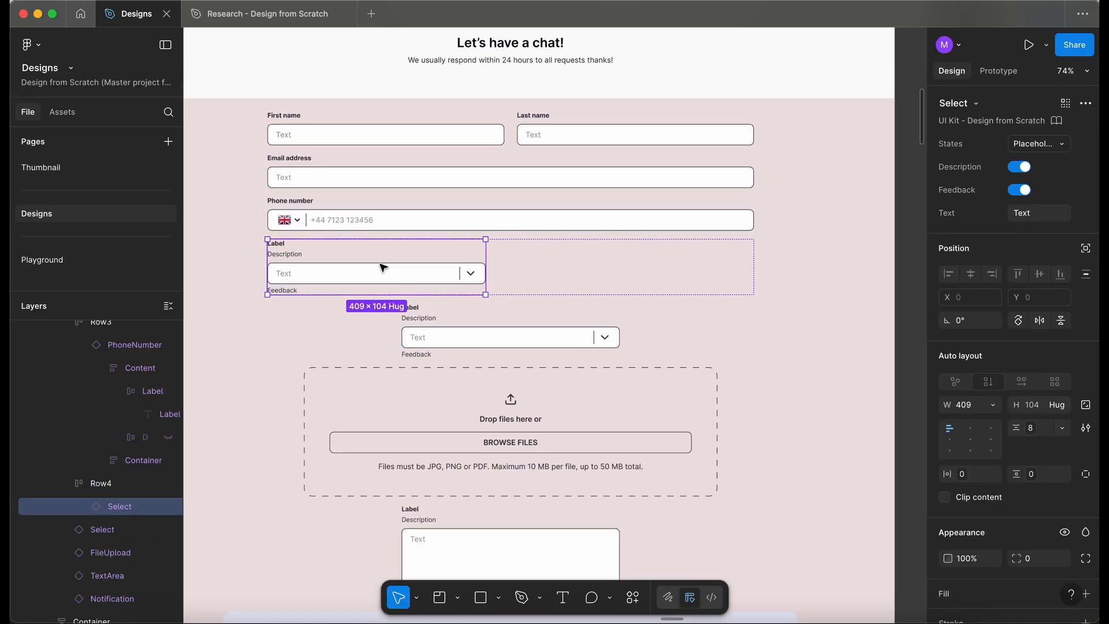
click(1021, 190)
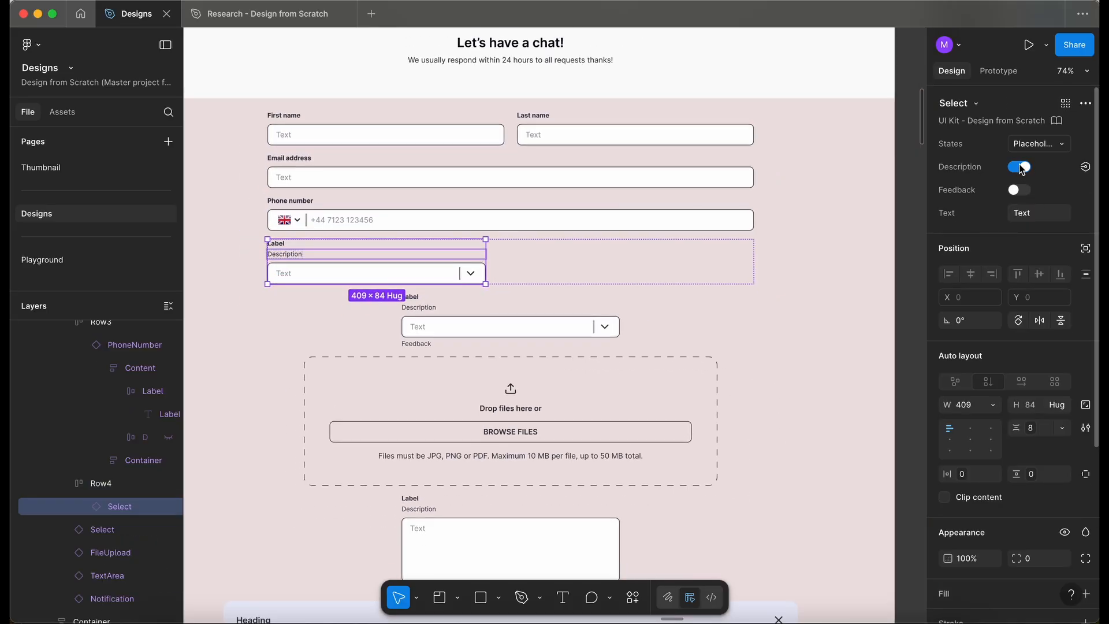
click(1019, 167)
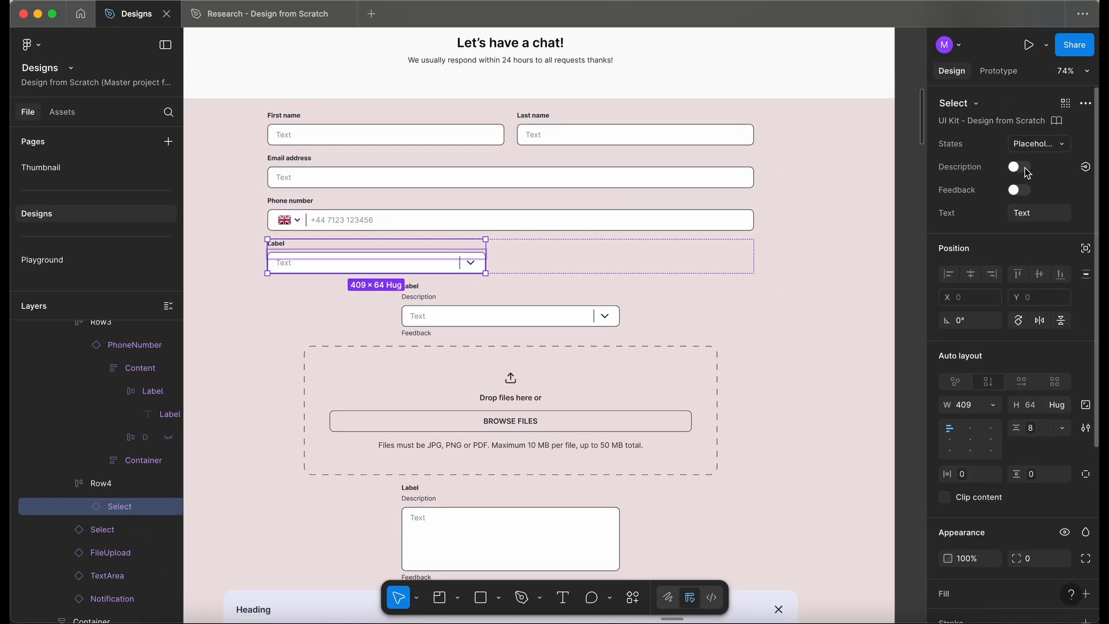
click(991, 407)
click(977, 440)
Step: Change the label of the Select field in Row4 to "What do you need help with?", following the wireframe
scroll(485, 305, down, 3)
scroll(485, 305, right, 10)
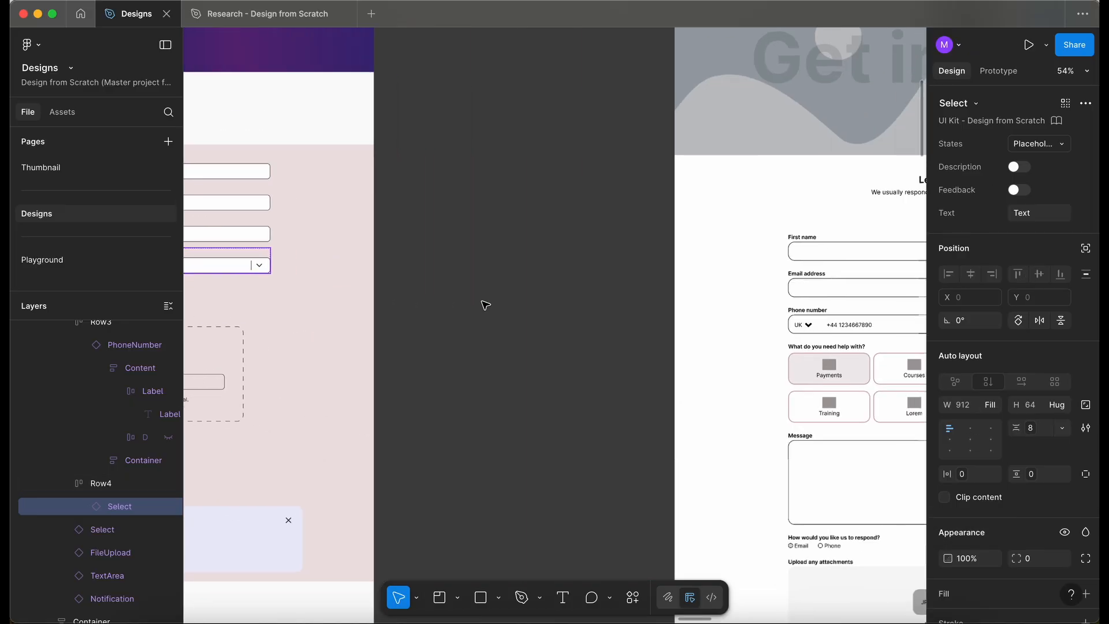
scroll(394, 310, up, 5)
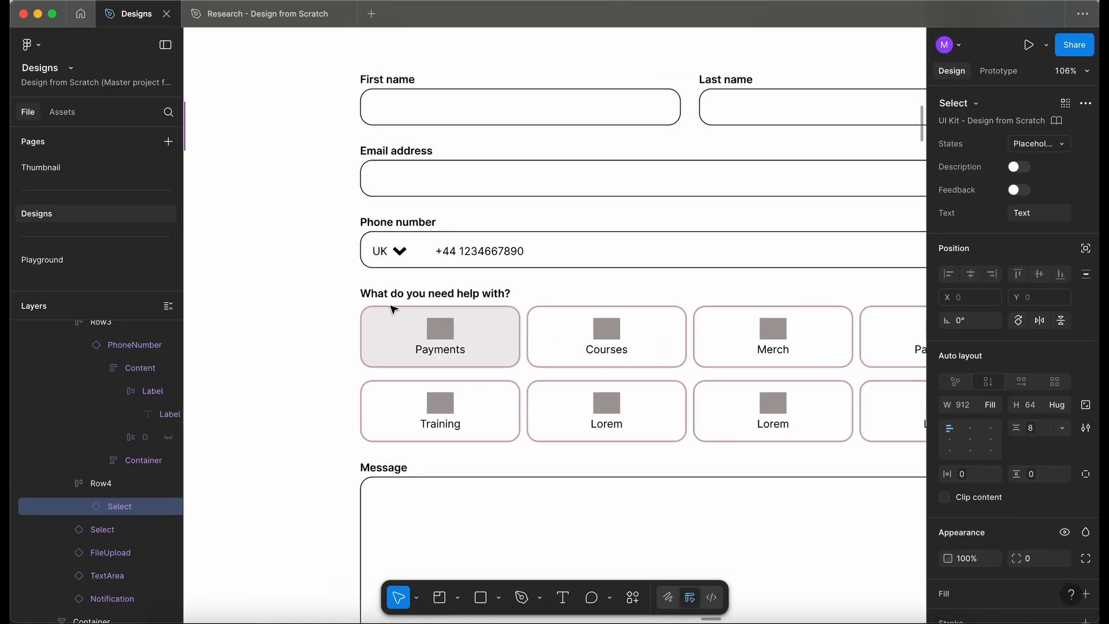
scroll(393, 309, right, 10)
scroll(391, 310, down, 3)
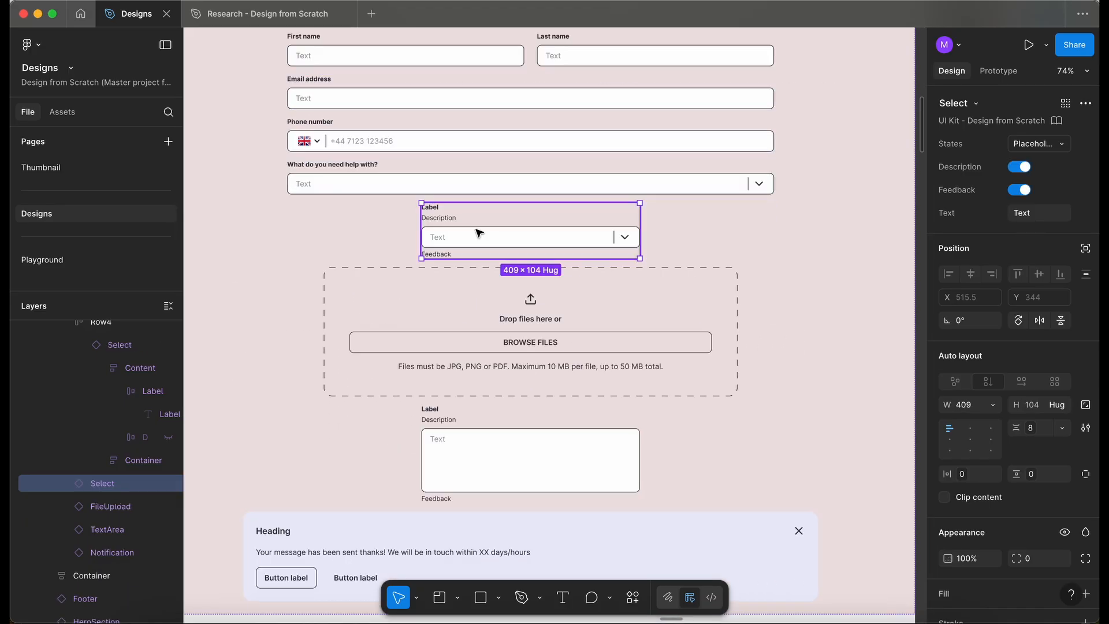
Step: Delete the leftover Select component below Row4
double_click(478, 232)
click(495, 272)
click(492, 238)
key(Delete)
Step: Check the field order in the wireframe, then move the TextArea component above the FileUpload component
scroll(495, 241, down, 3)
scroll(495, 240, right, 8)
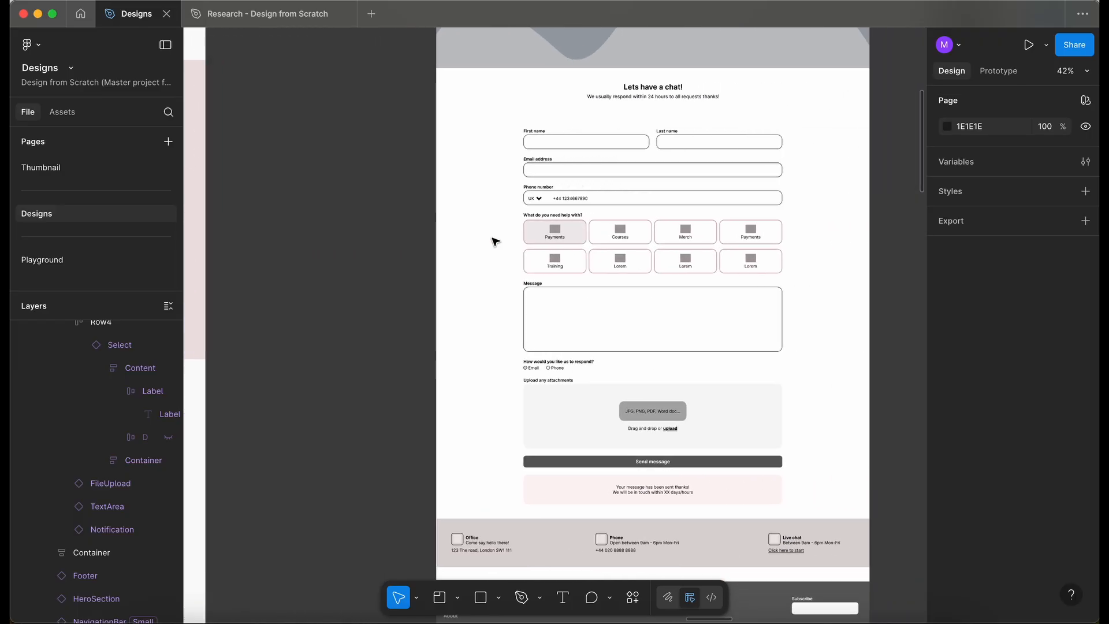
scroll(599, 290, left, 10)
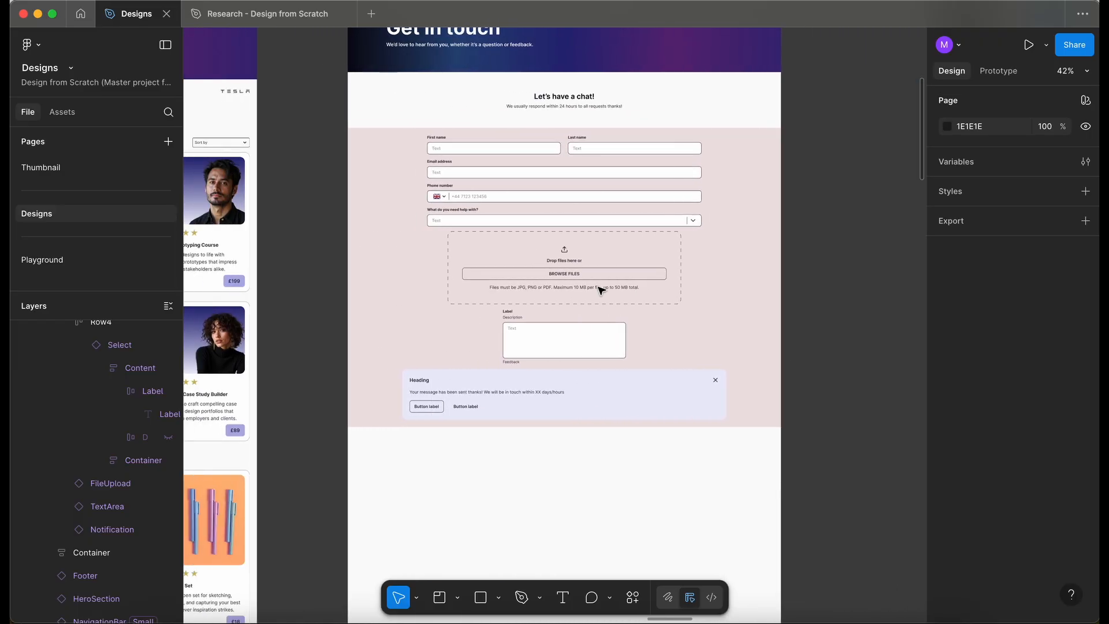
scroll(619, 338, up, 1)
click(619, 338)
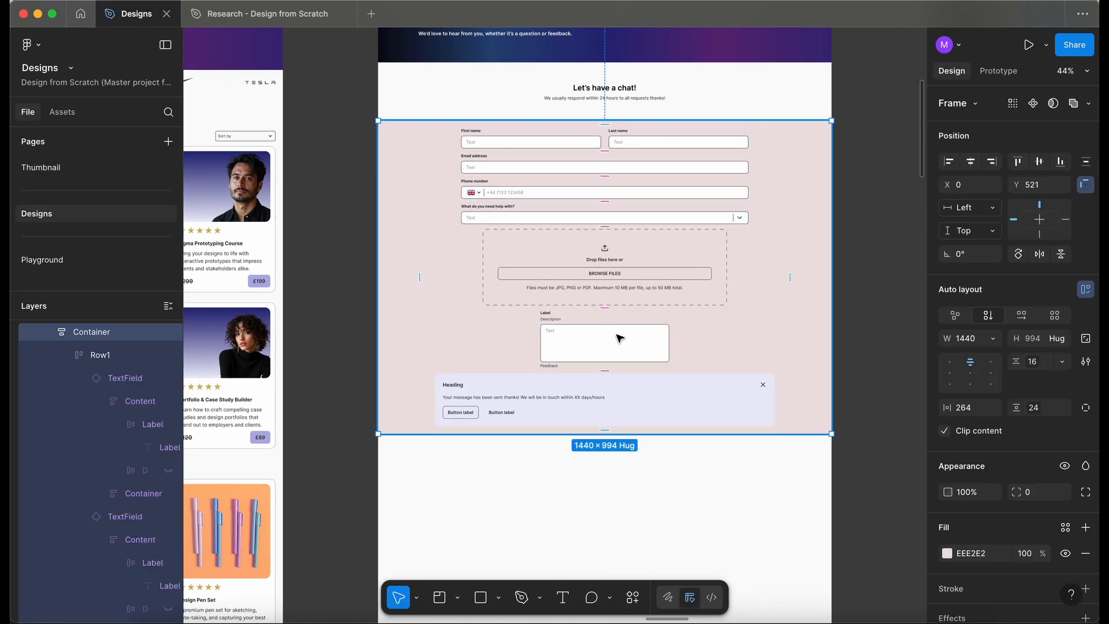
double_click(617, 335)
key(Up)
scroll(620, 265, up, 3)
Step: Duplicate Row4 and rename the copy Row5
click(656, 191)
scroll(655, 191, right, 3)
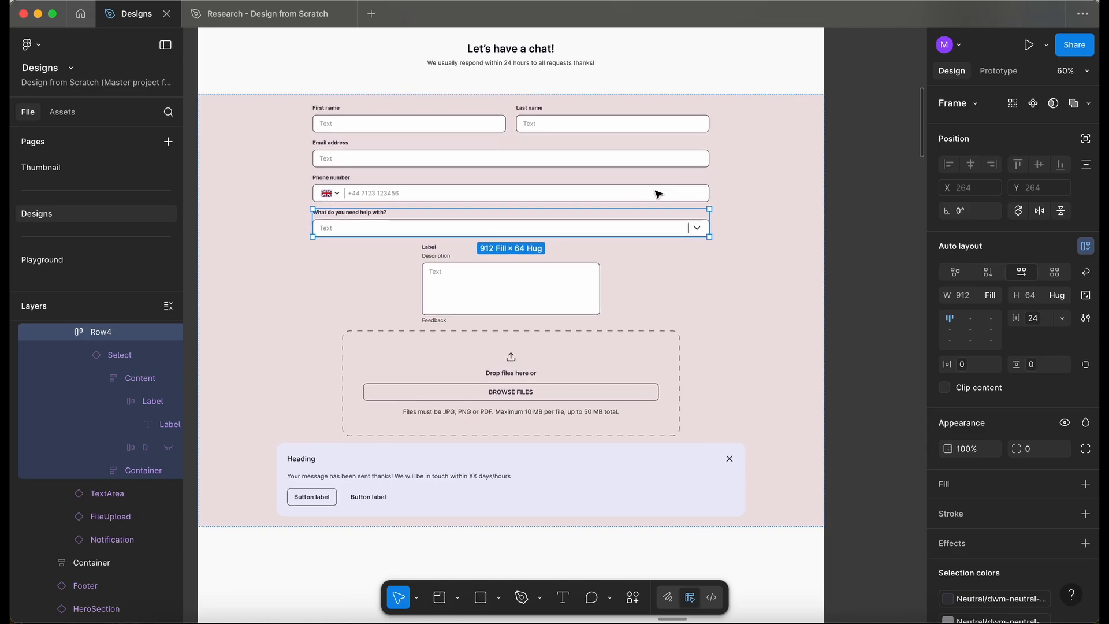
key(super+d)
key(super+r)
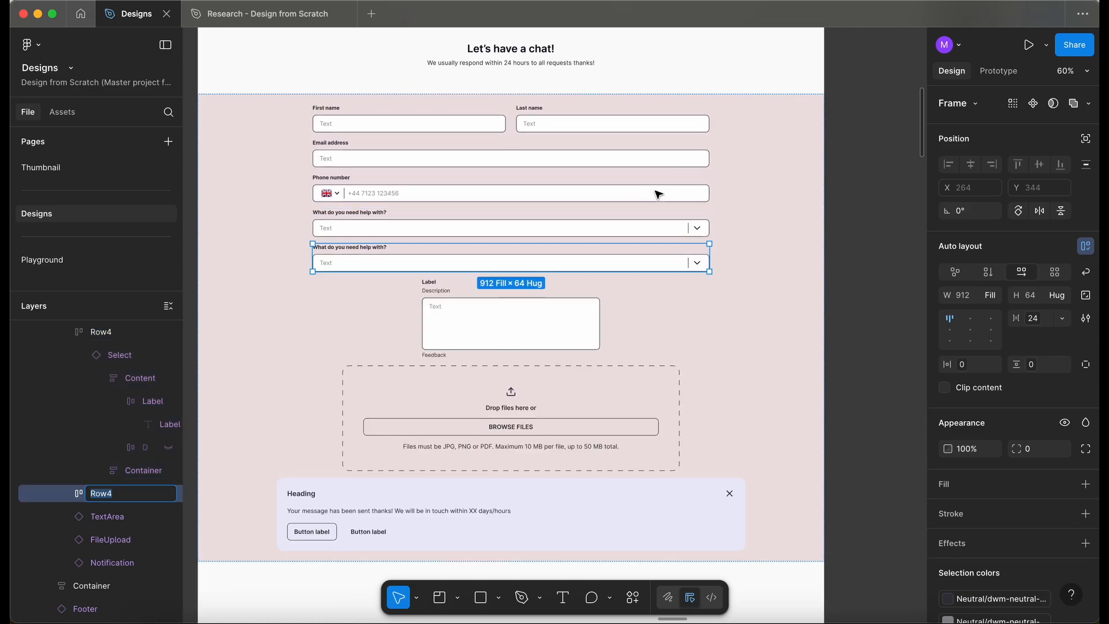
text(Row5)
key(Return)
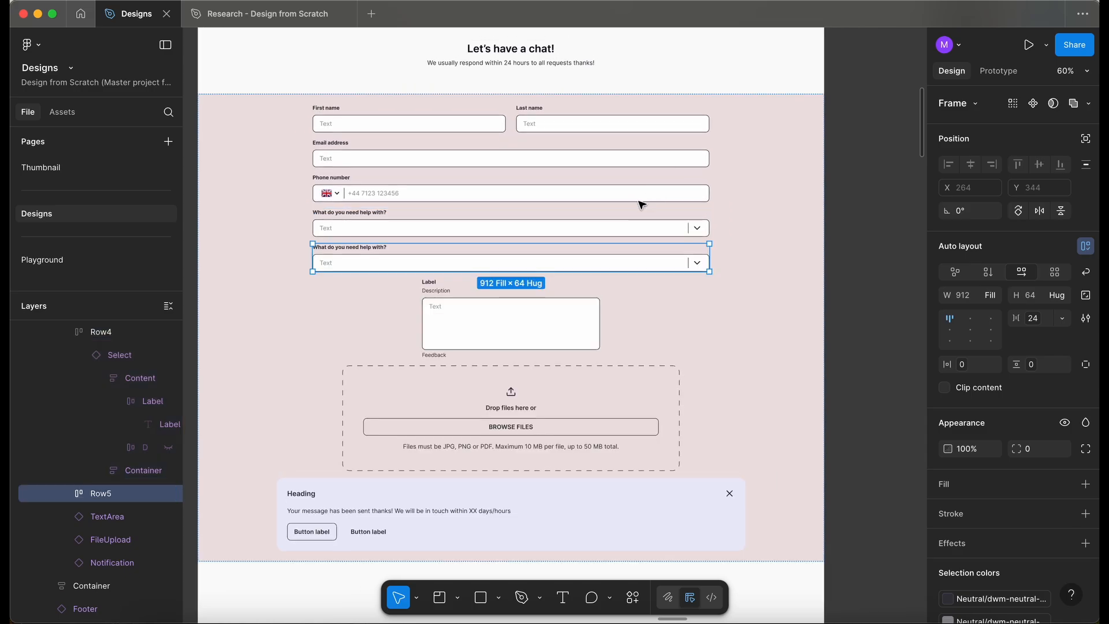
Step: Copy the TextArea component into Row5 and delete the duplicated Select field from that row
click(465, 321)
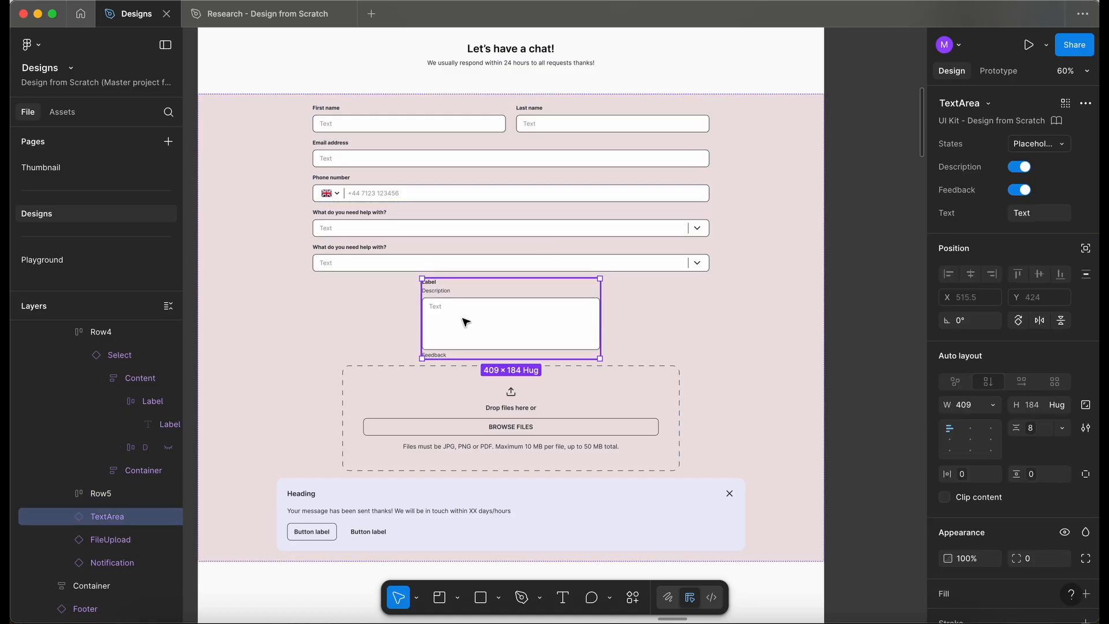
click(355, 263)
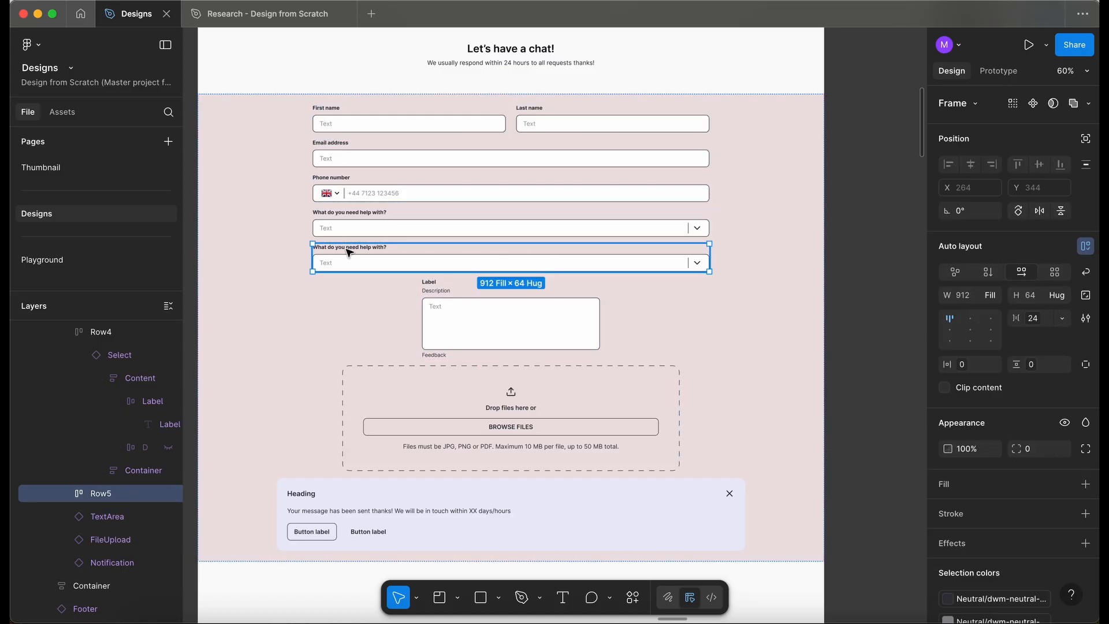
key(ctrl+v)
click(388, 266)
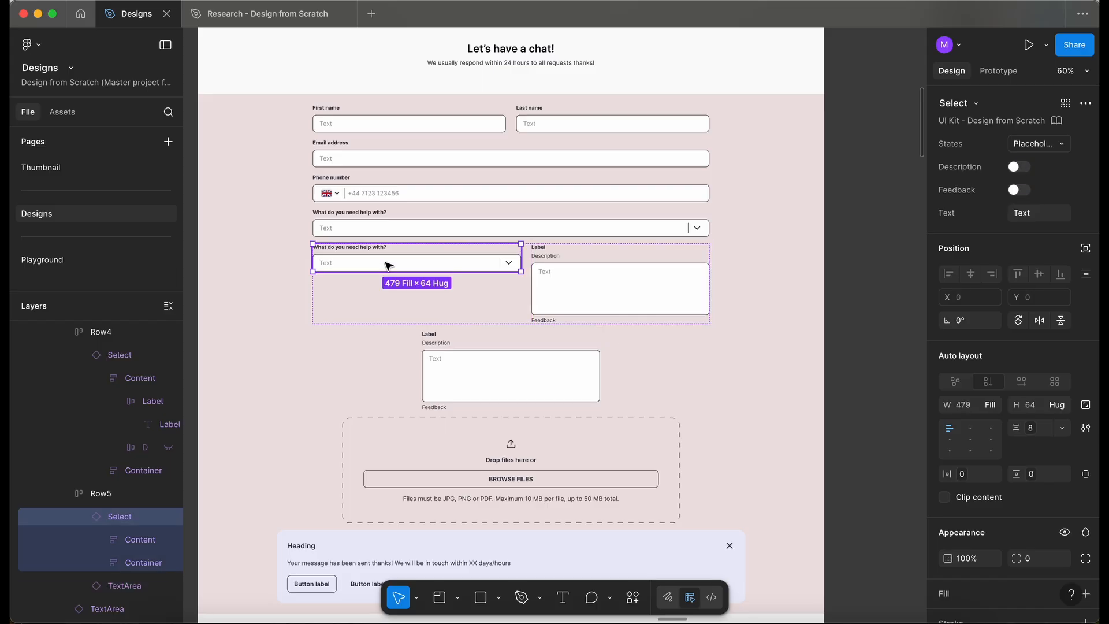
key(Delete)
Step: Set the TextArea in Row5 to fill the container's width and hide its description and feedback
click(409, 298)
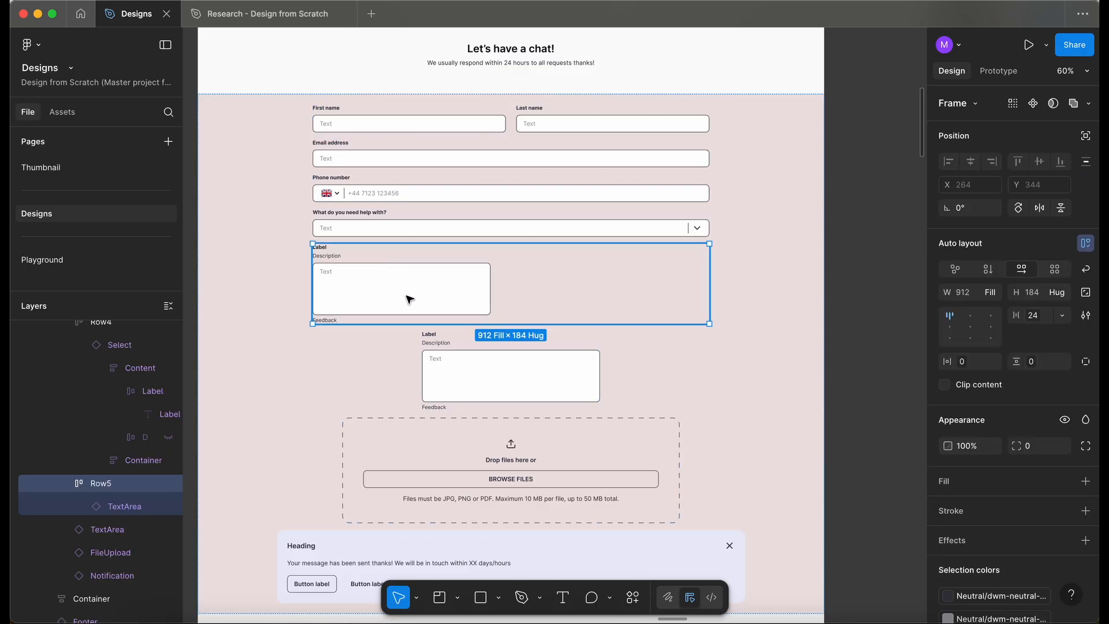
click(409, 299)
scroll(428, 299, up, 2)
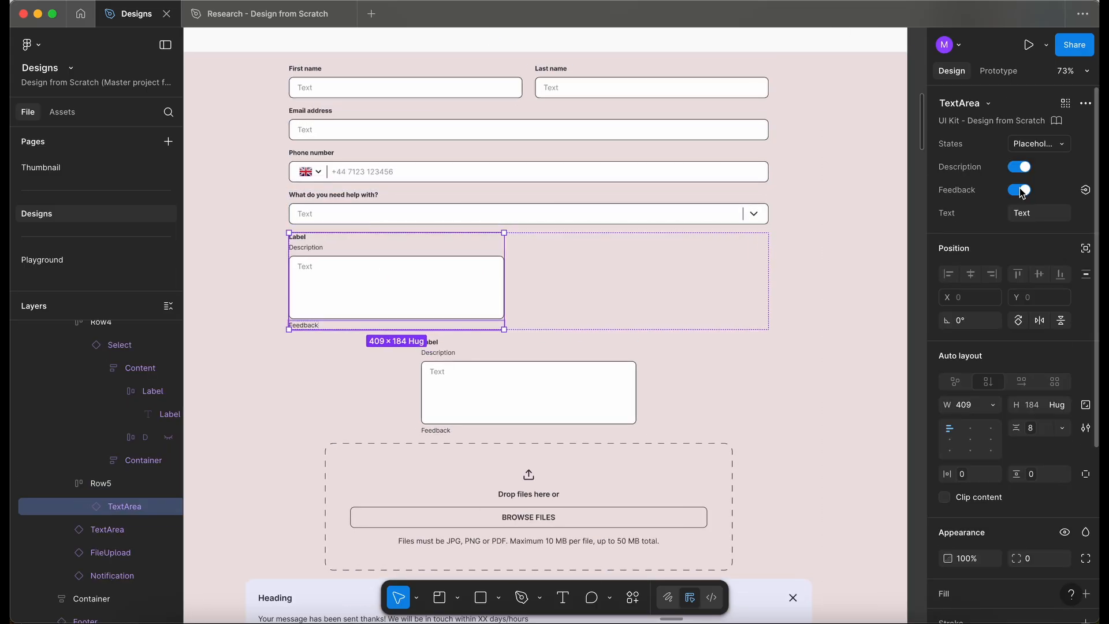
click(993, 405)
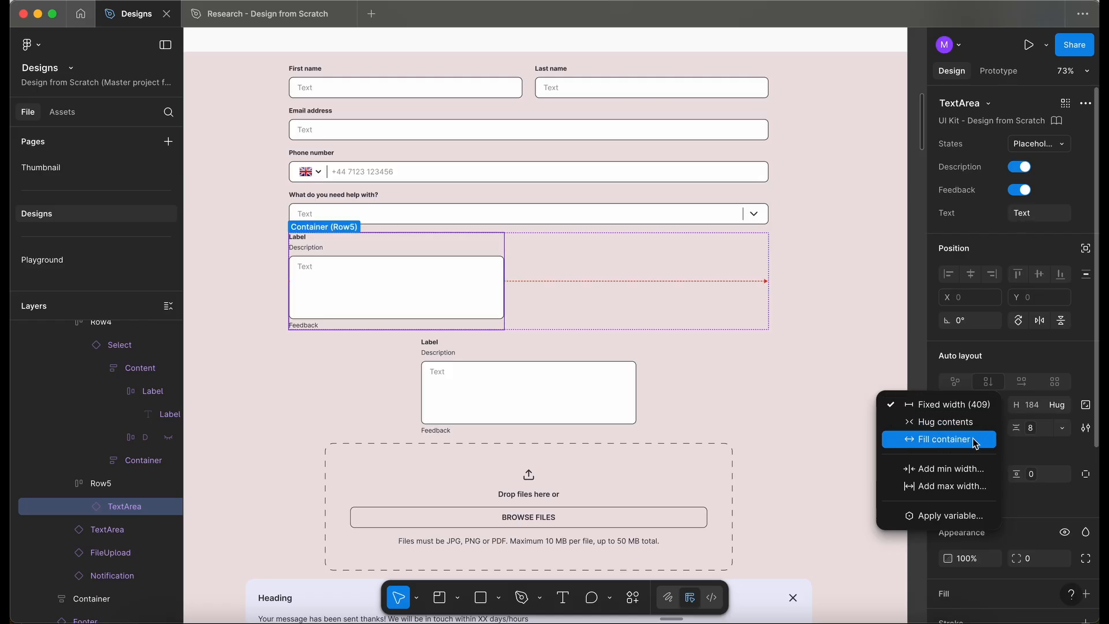
click(975, 437)
click(1019, 167)
click(1019, 190)
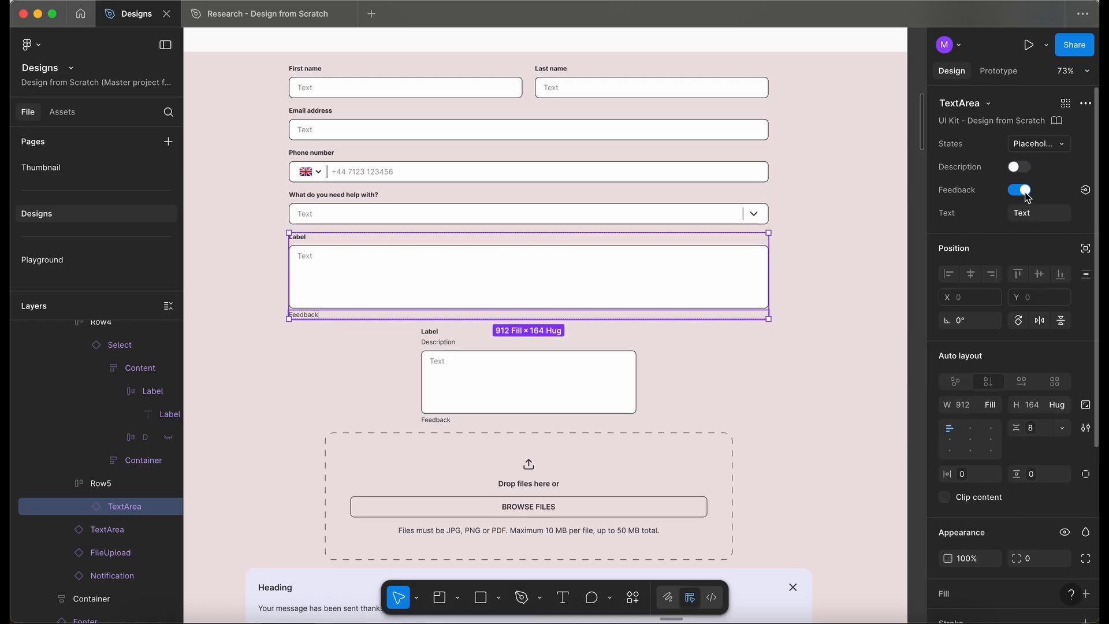
Step: Change the label of the TextArea in Row5 to "Message", following the wireframe
double_click(299, 238)
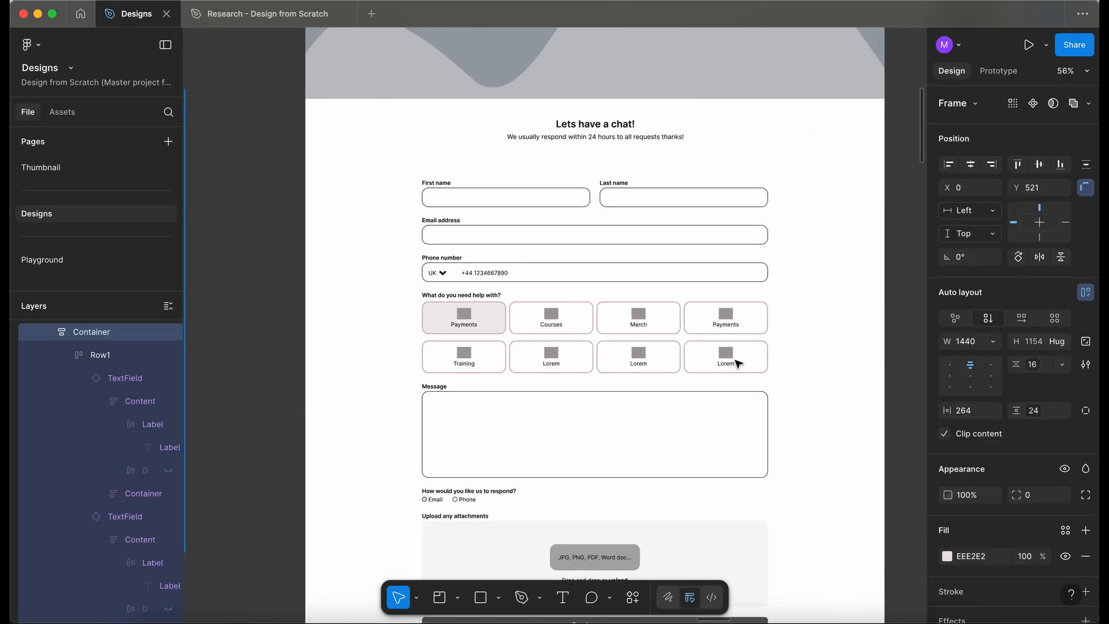
scroll(738, 364, down, 15)
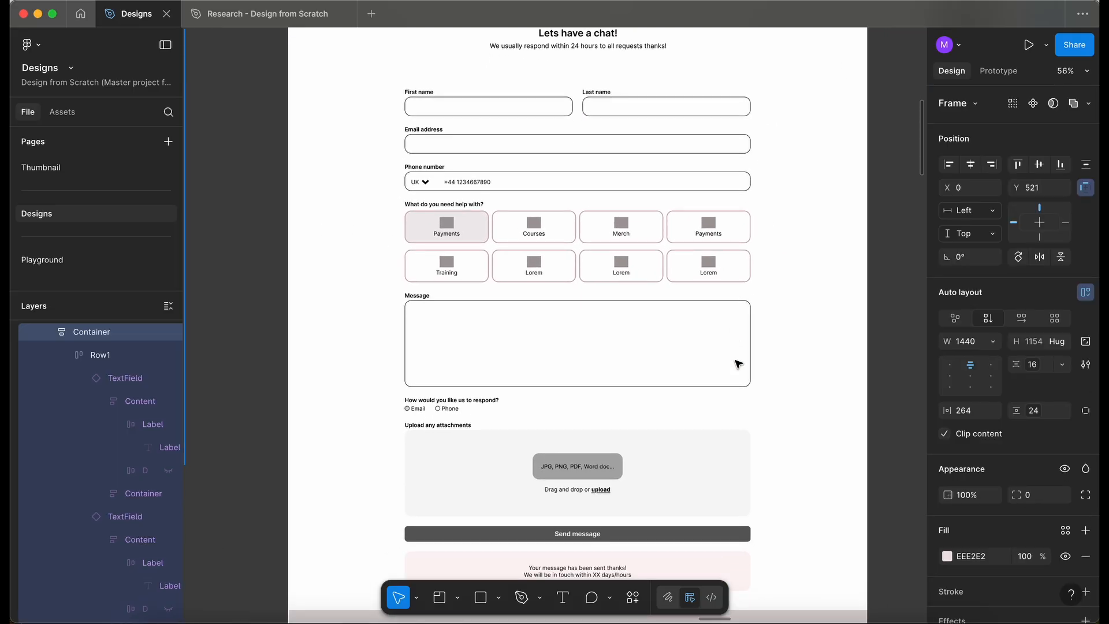
scroll(738, 363, left, 3)
scroll(470, 267, up, 5)
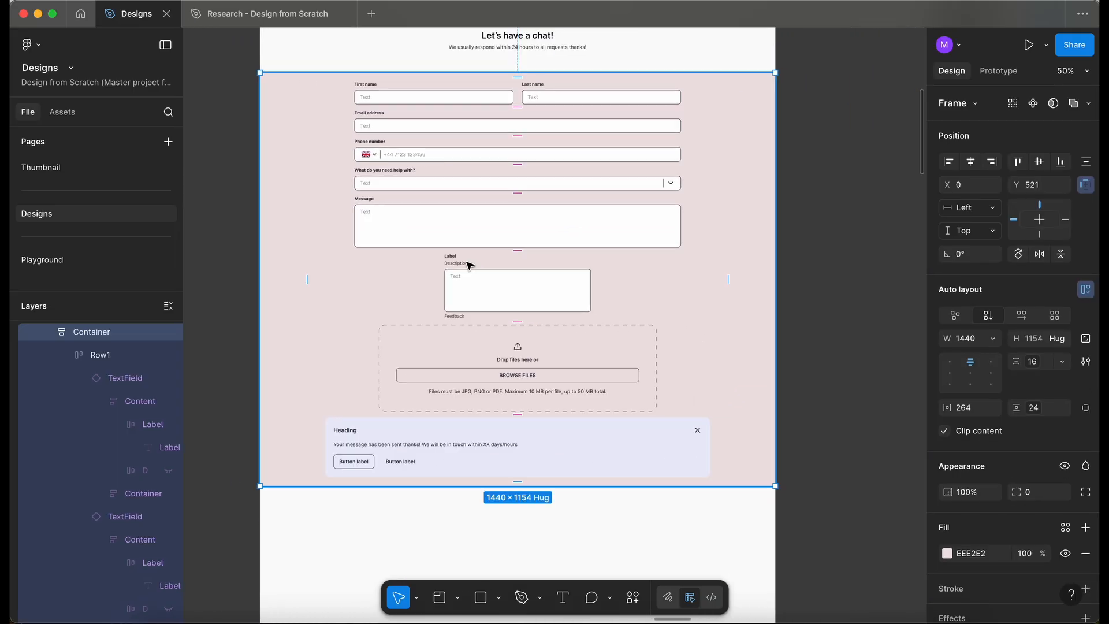
Step: Check the wireframe's response options, then add two Radio components from the UI Kit below the Message field
scroll(470, 266, right, 10)
scroll(470, 266, down, 3)
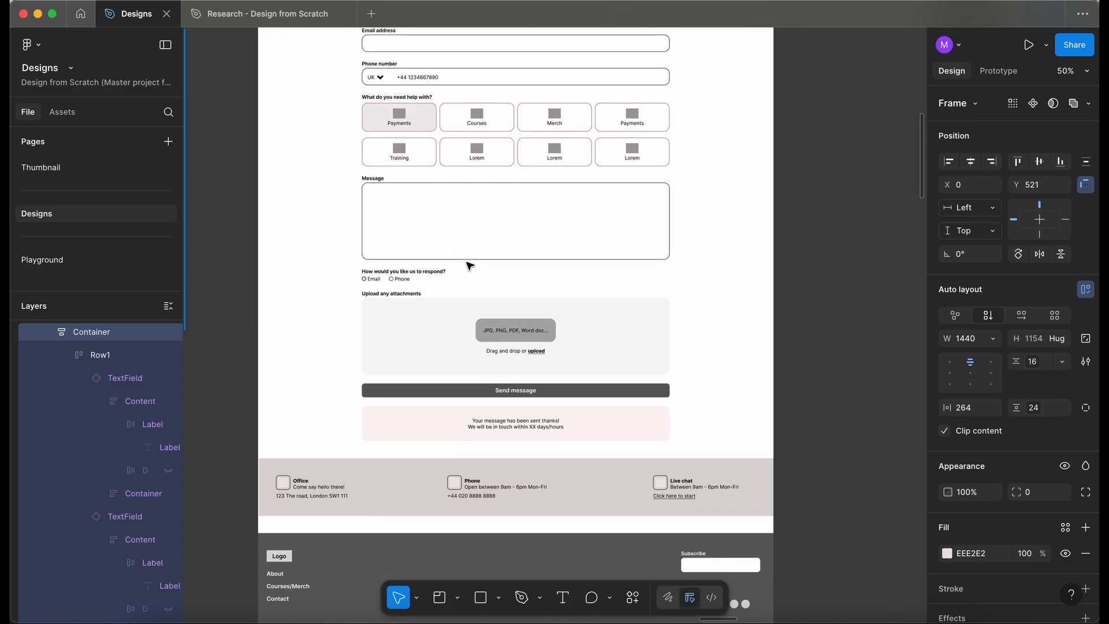
scroll(470, 266, left, 10)
scroll(469, 266, up, 4)
scroll(469, 266, right, 3)
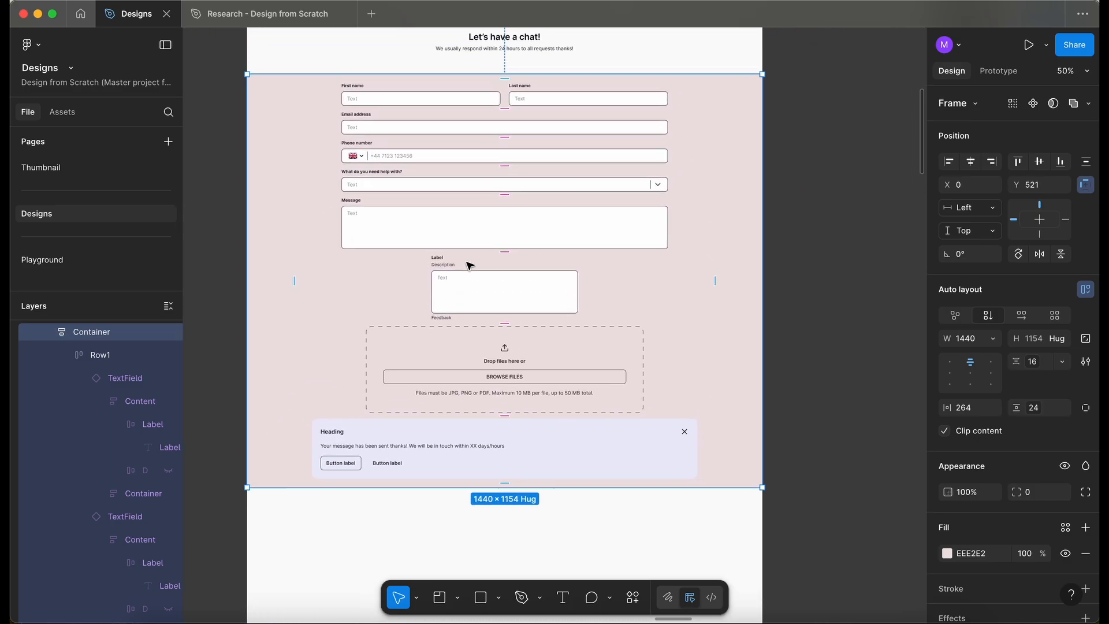
click(63, 112)
text(radio)
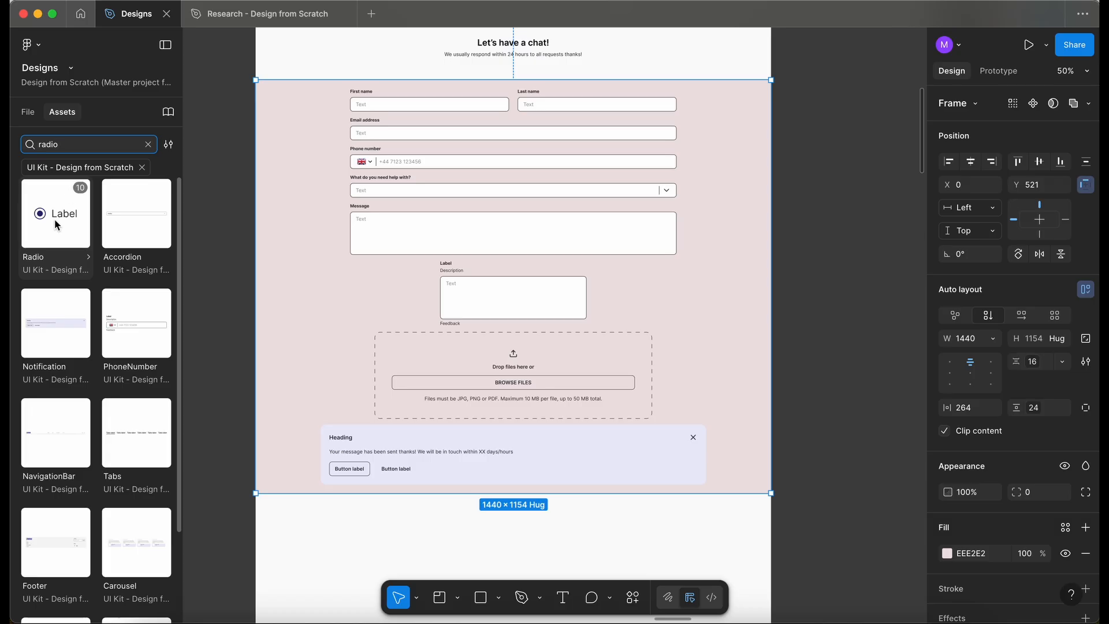
drag(53, 223, 466, 277)
scroll(423, 280, up, 5)
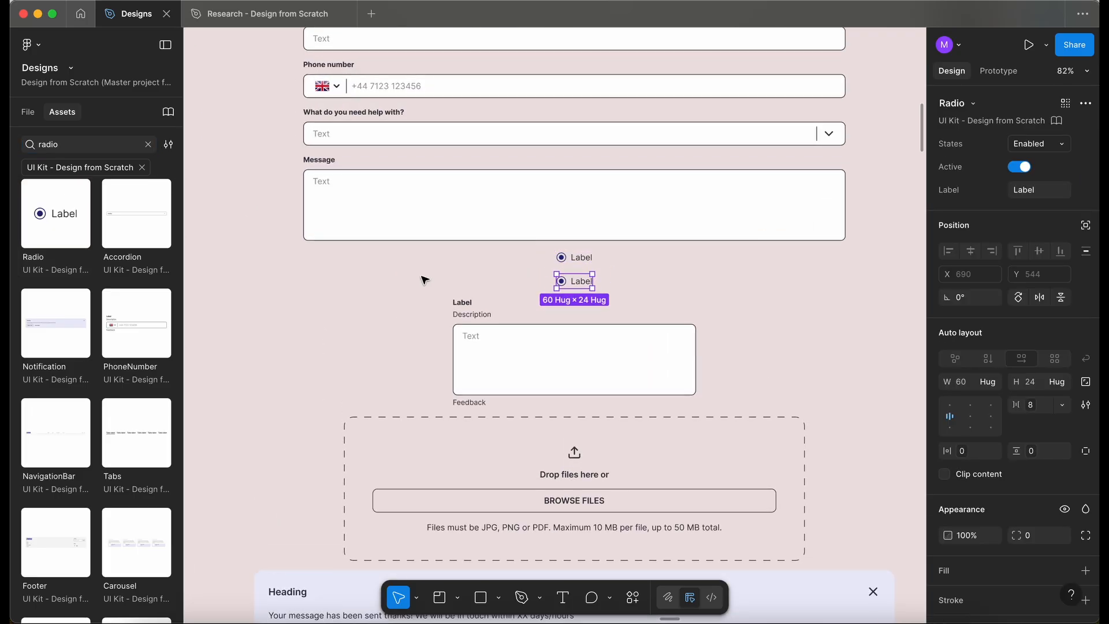
Step: Duplicate the Message row, Row5, and rename the copy Row6
click(450, 200)
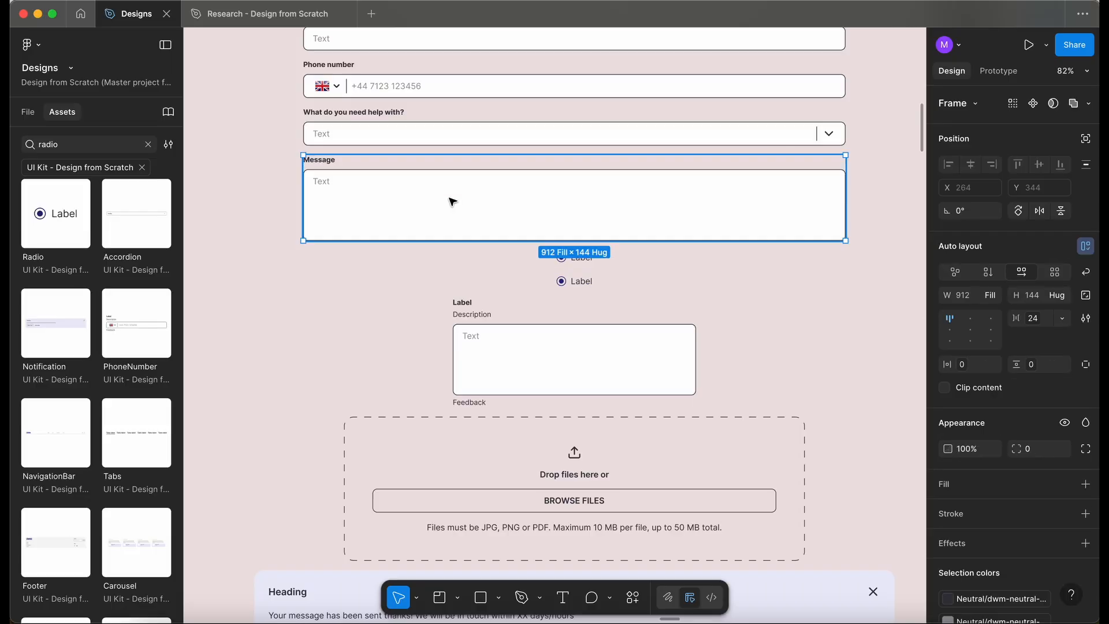
click(29, 111)
key(super+d)
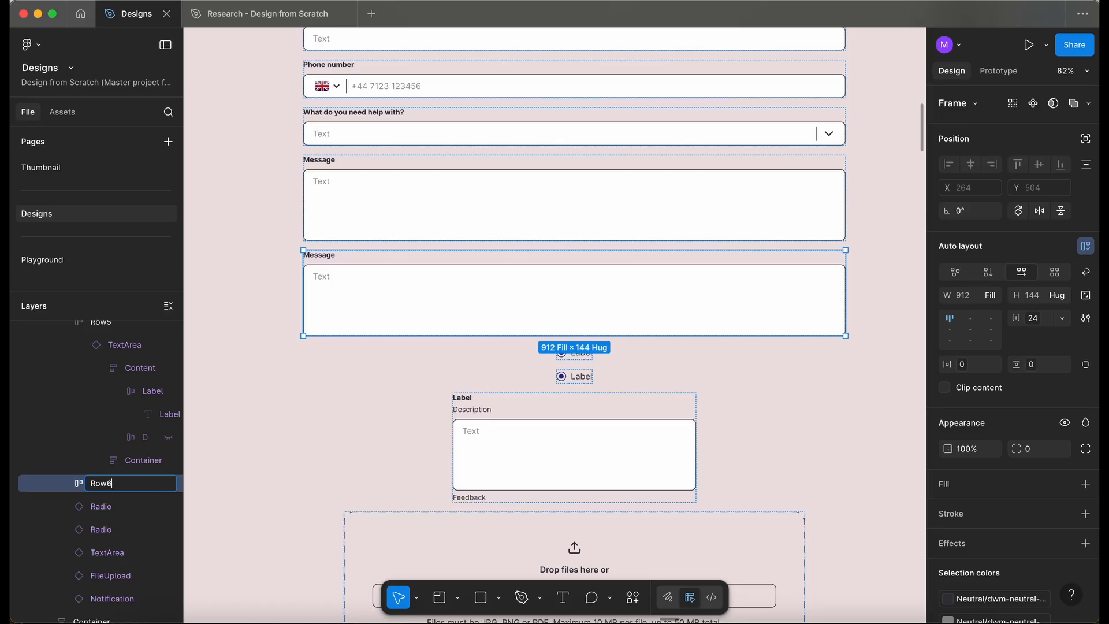
key(Return)
key(Return)
Step: Paste the two Radio components into Row6 and delete the duplicated Message text area from that row
click(424, 301)
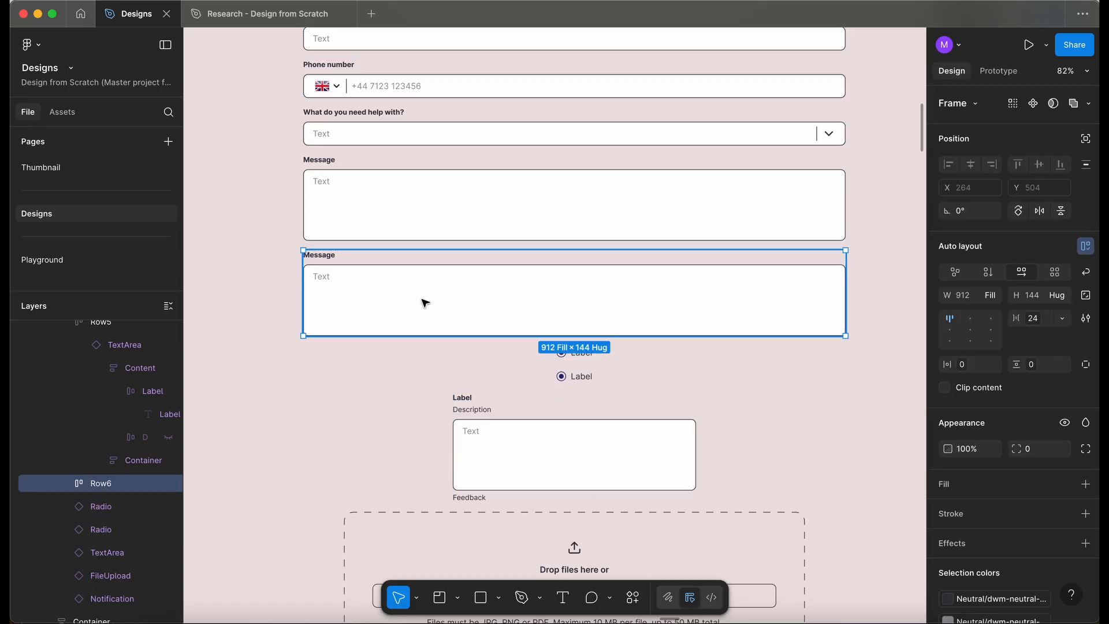
key(super+v)
click(424, 301)
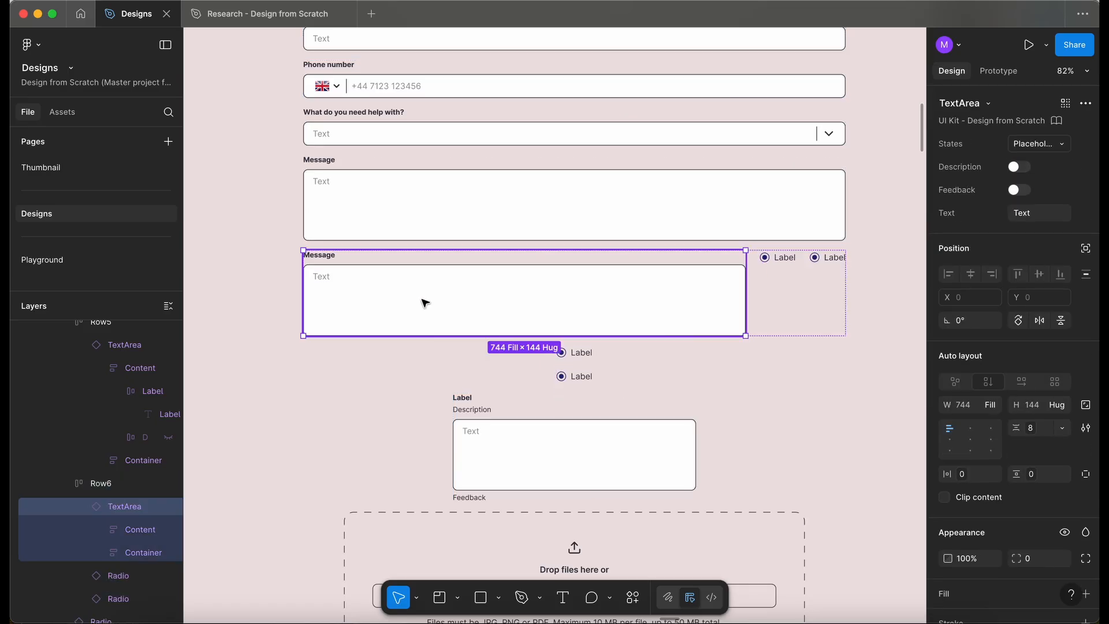
key(Delete)
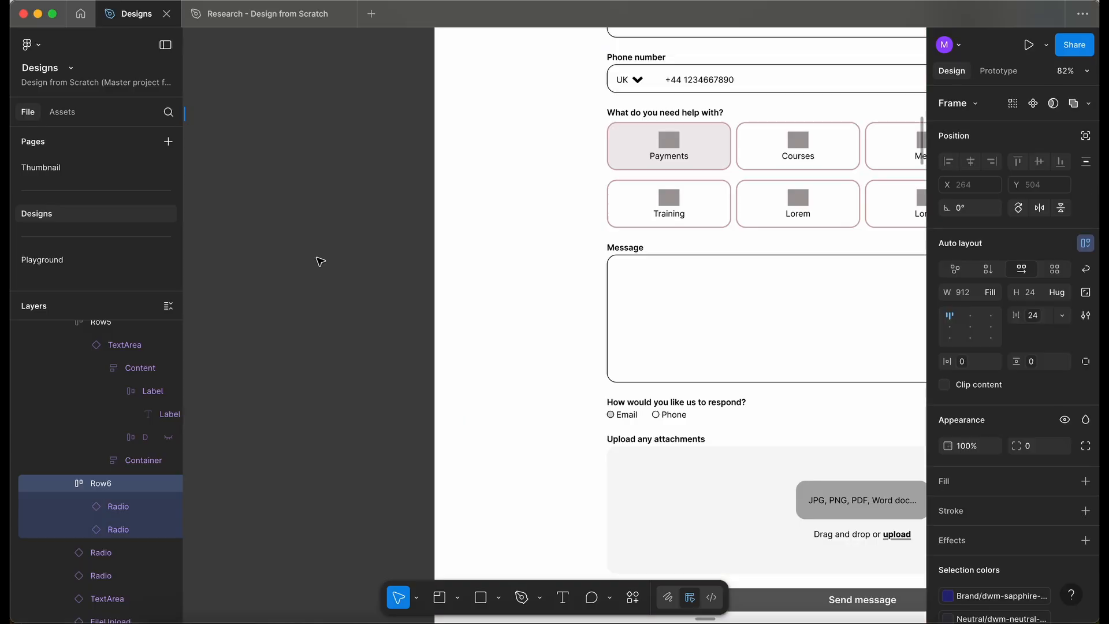
Step: Label the two radio buttons in Row6 "Email" and "Phone", following the wireframe
scroll(317, 260, down, 3)
scroll(317, 260, right, 3)
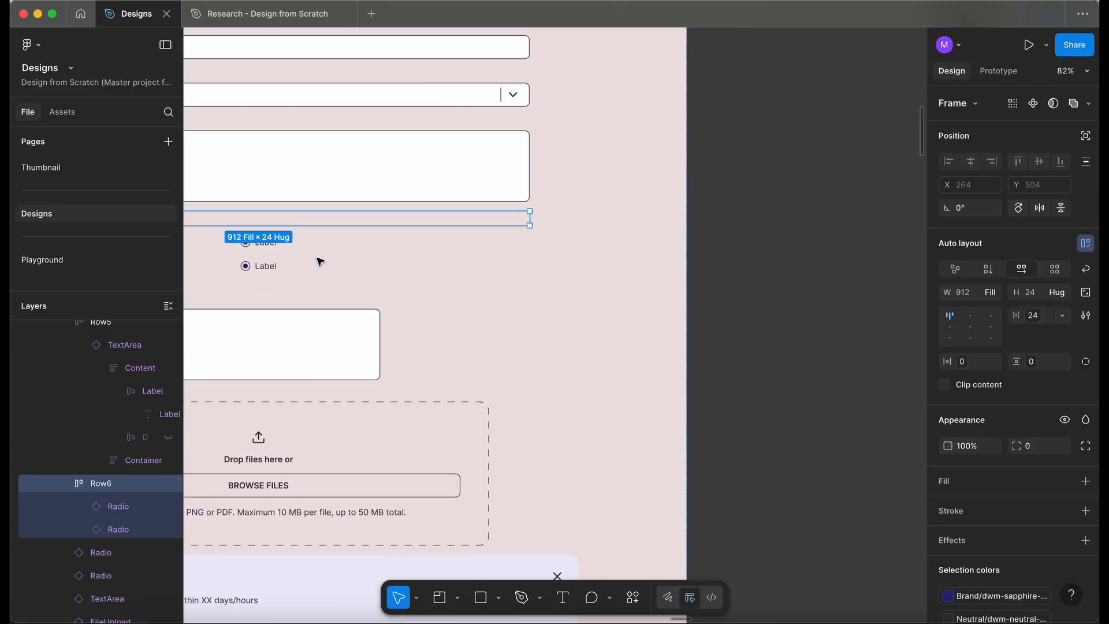
scroll(317, 258, up, 3)
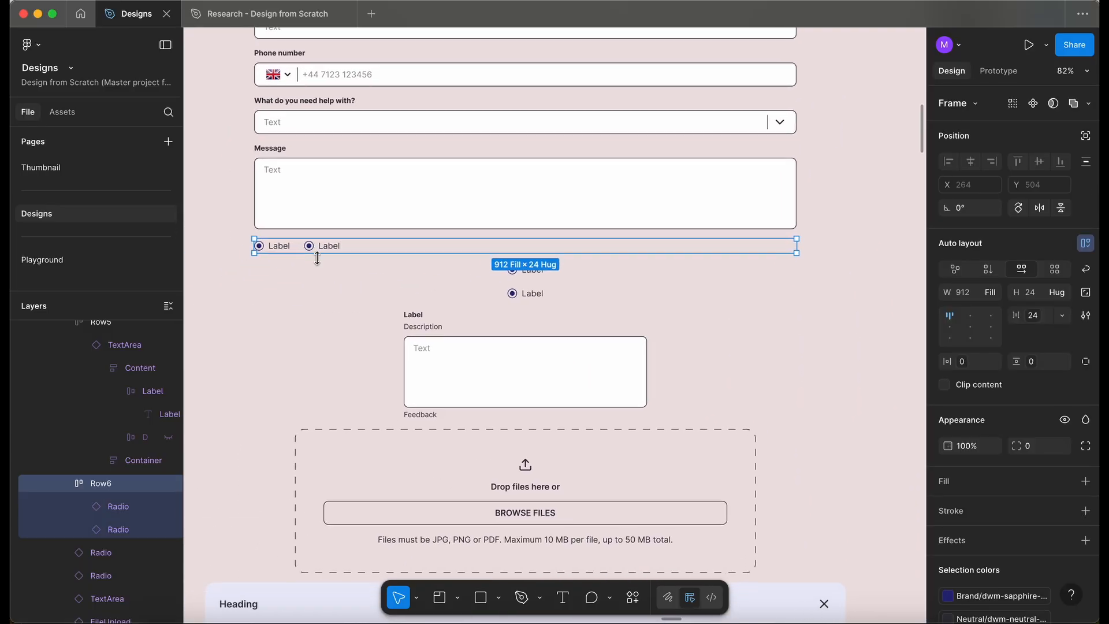
scroll(325, 265, up, 5)
double_click(374, 282)
text(Email)
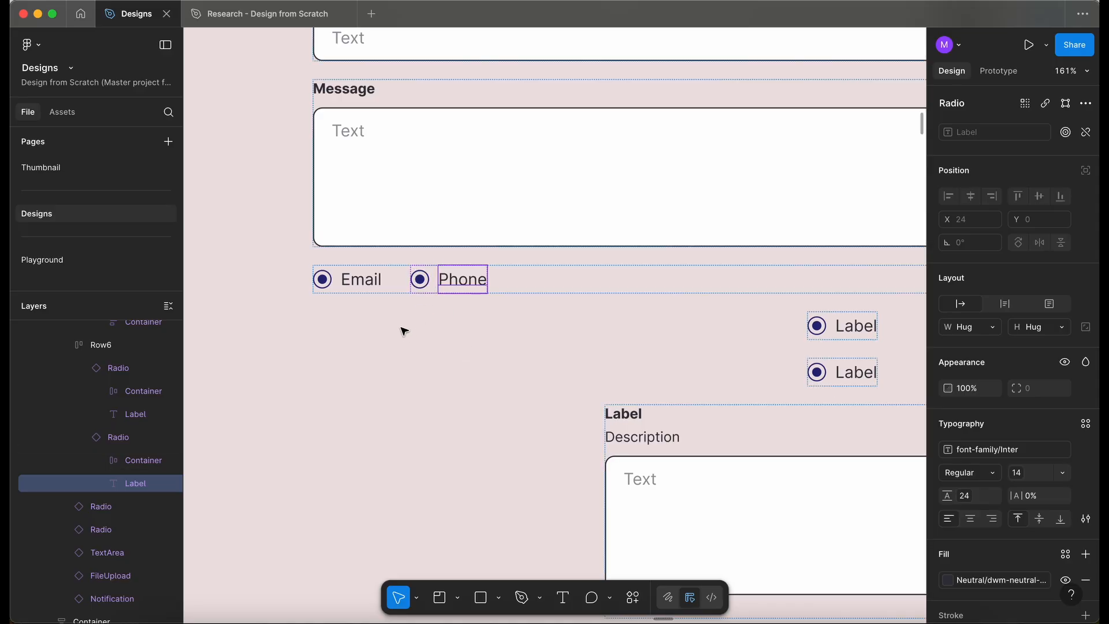
click(362, 288)
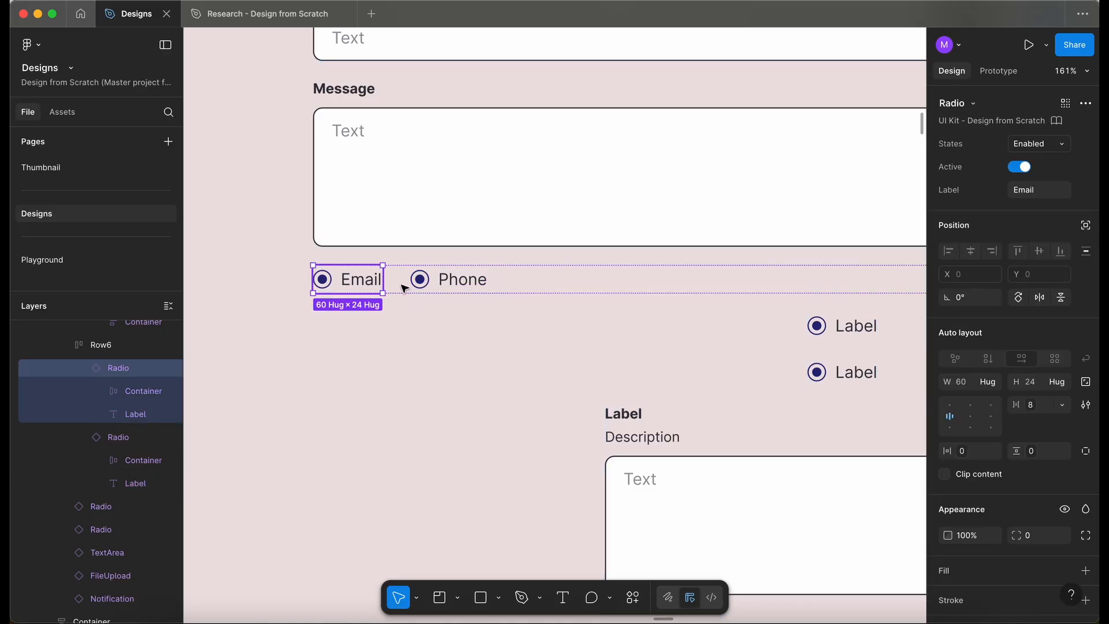
Step: Turn off the active state of the Phone radio button in Row6
key(Tab)
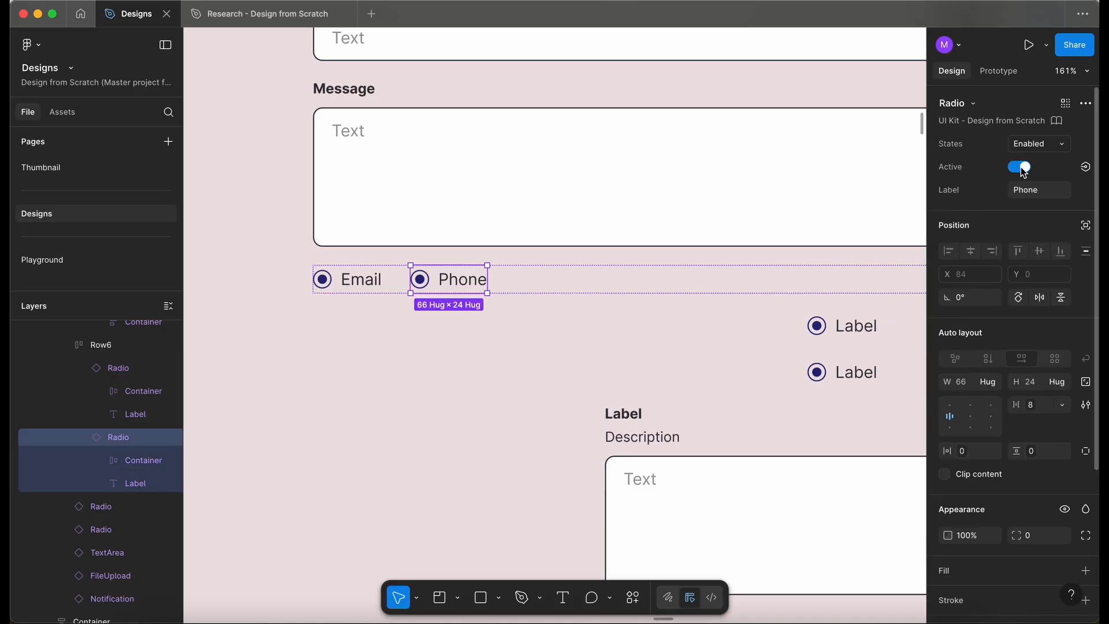
click(1019, 167)
scroll(289, 317, down, 5)
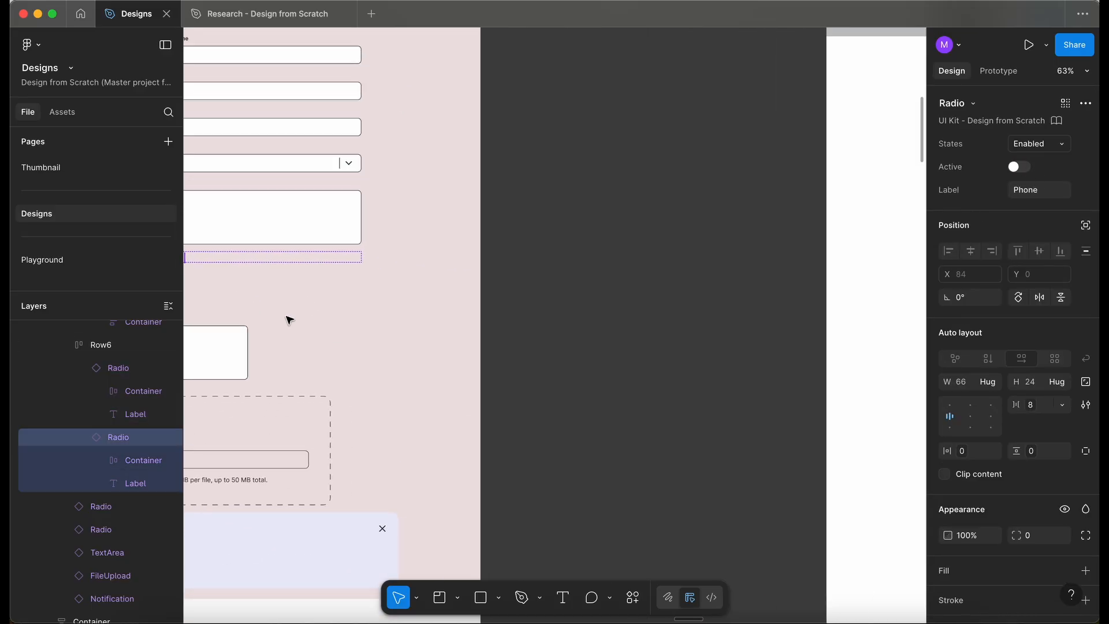
scroll(289, 319, left, 8)
scroll(430, 318, up, 4)
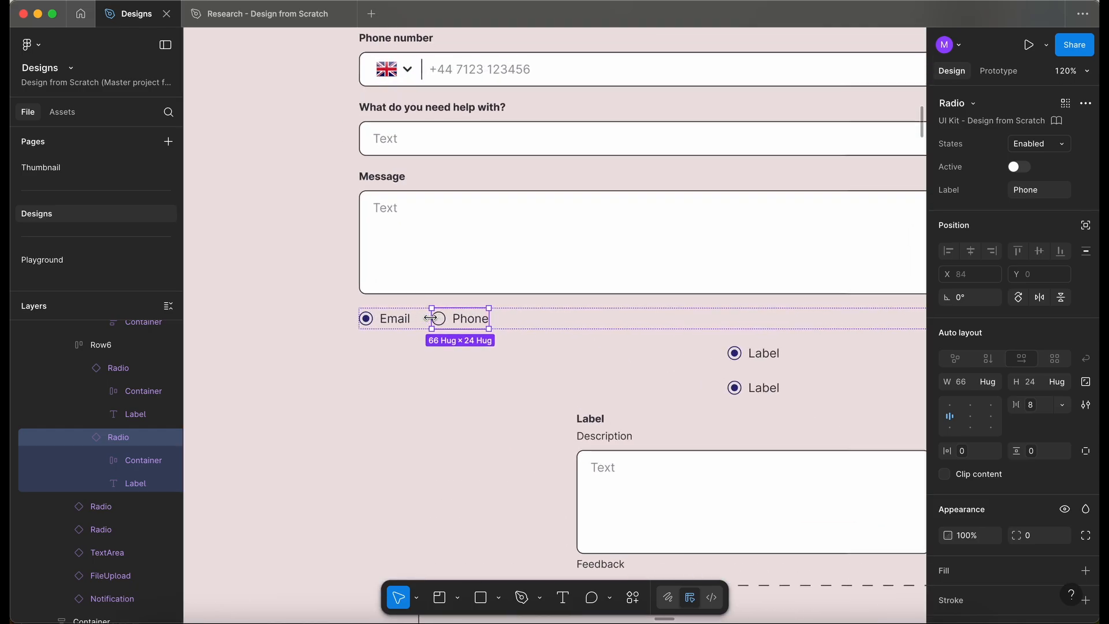
Step: Copy the Message field's label into Row6, stack the row vertically and place the label above the radio buttons
super+click(389, 178)
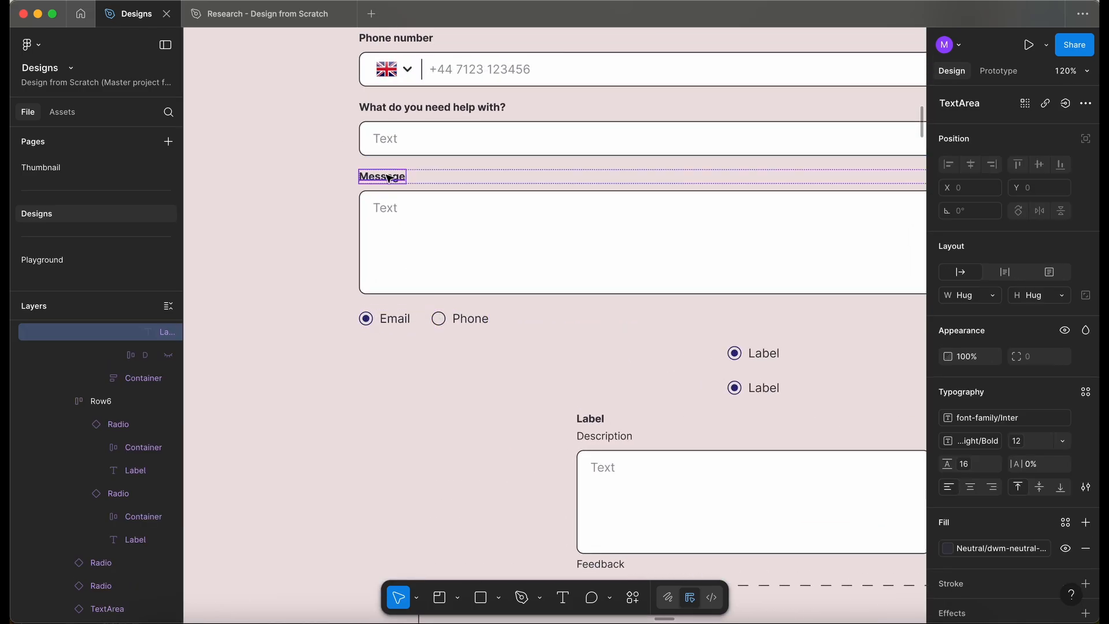
click(441, 181)
click(419, 319)
key(super+v)
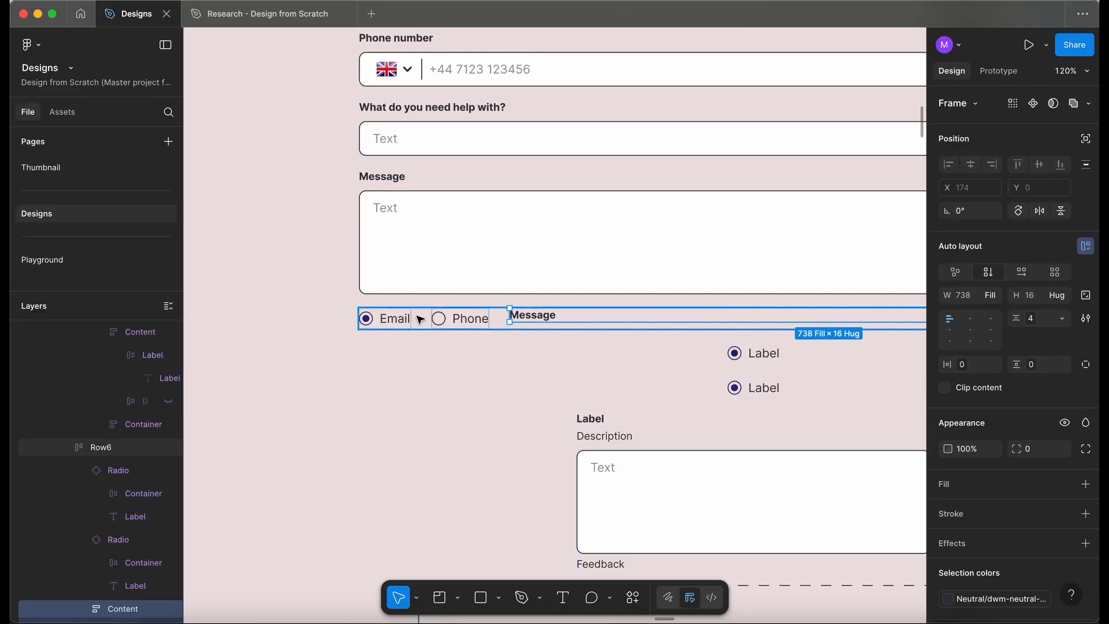
click(499, 326)
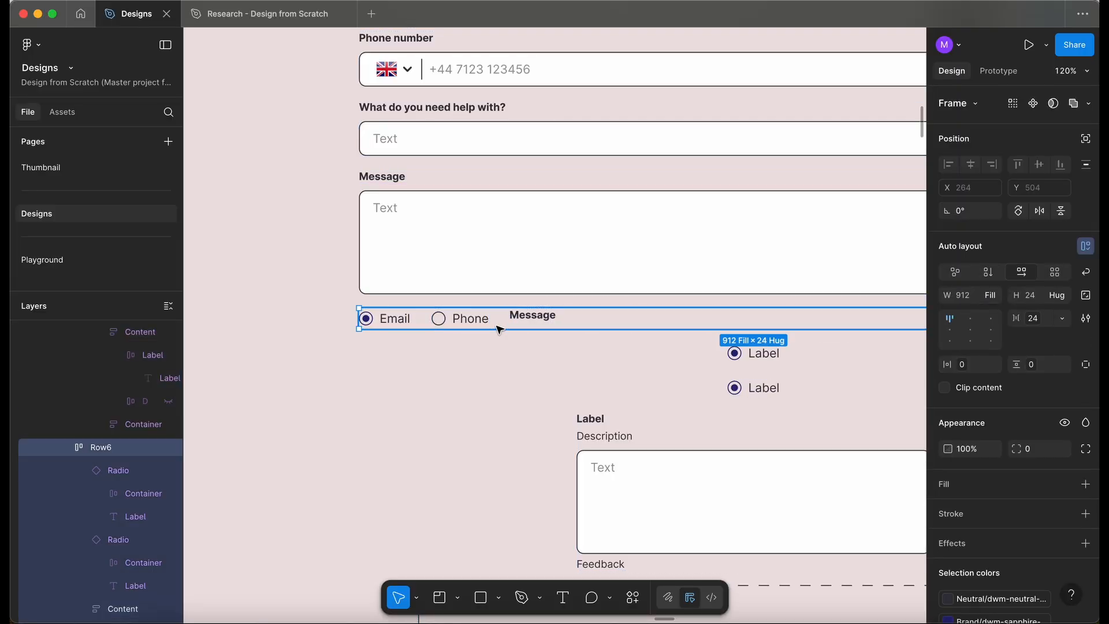
click(987, 271)
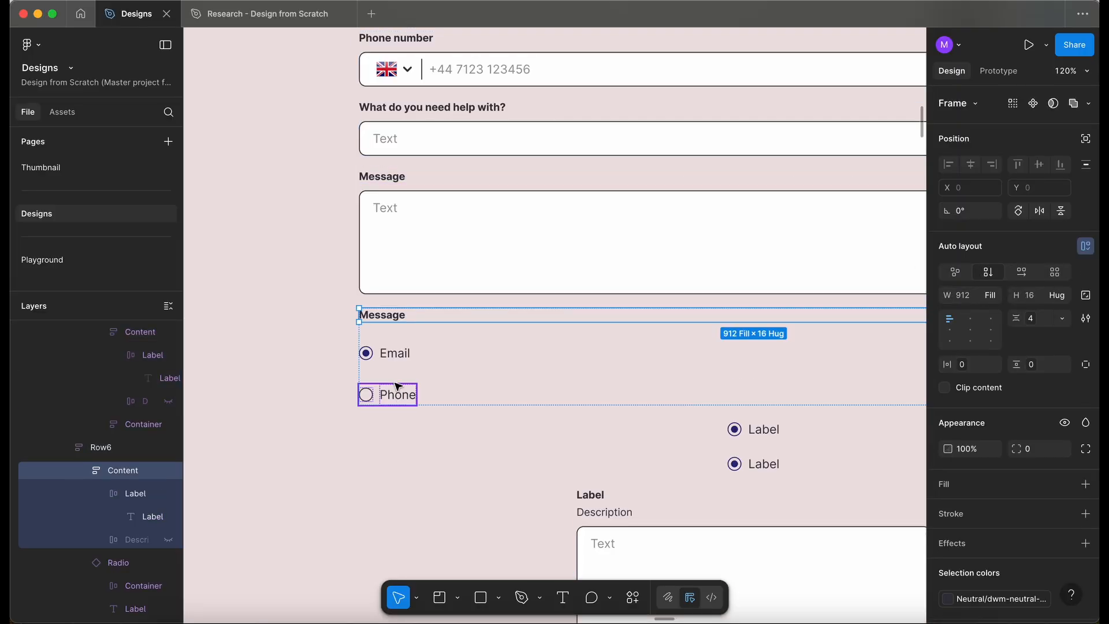
Step: Wrap the Email and Phone radio buttons in their own auto layout frame with horizontal flow
click(383, 352)
shift+click(398, 393)
key(shift+a)
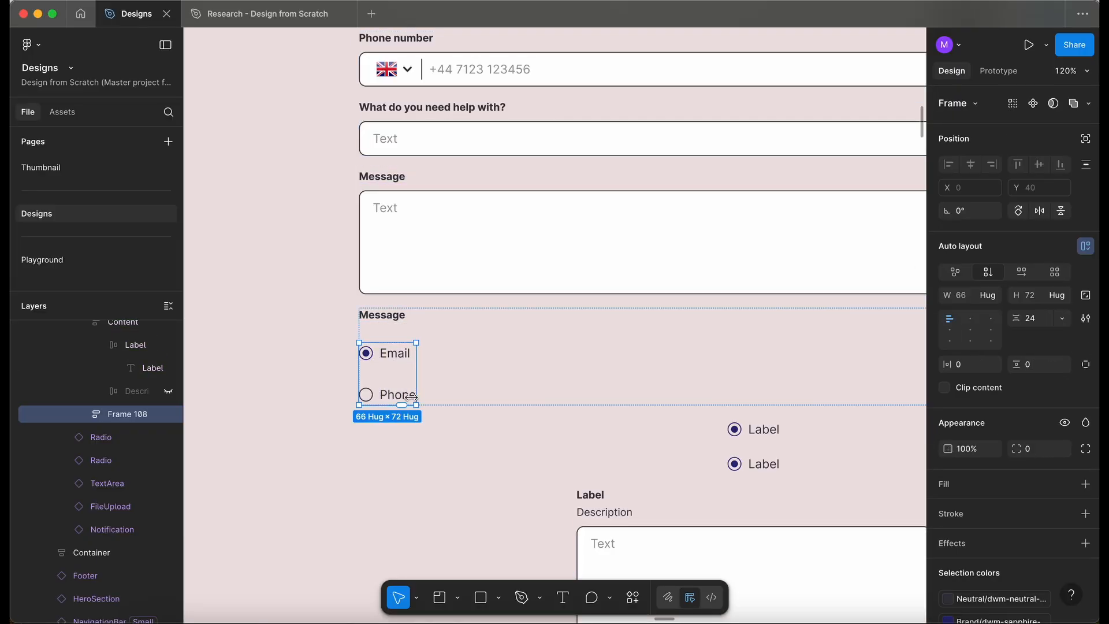
click(1021, 273)
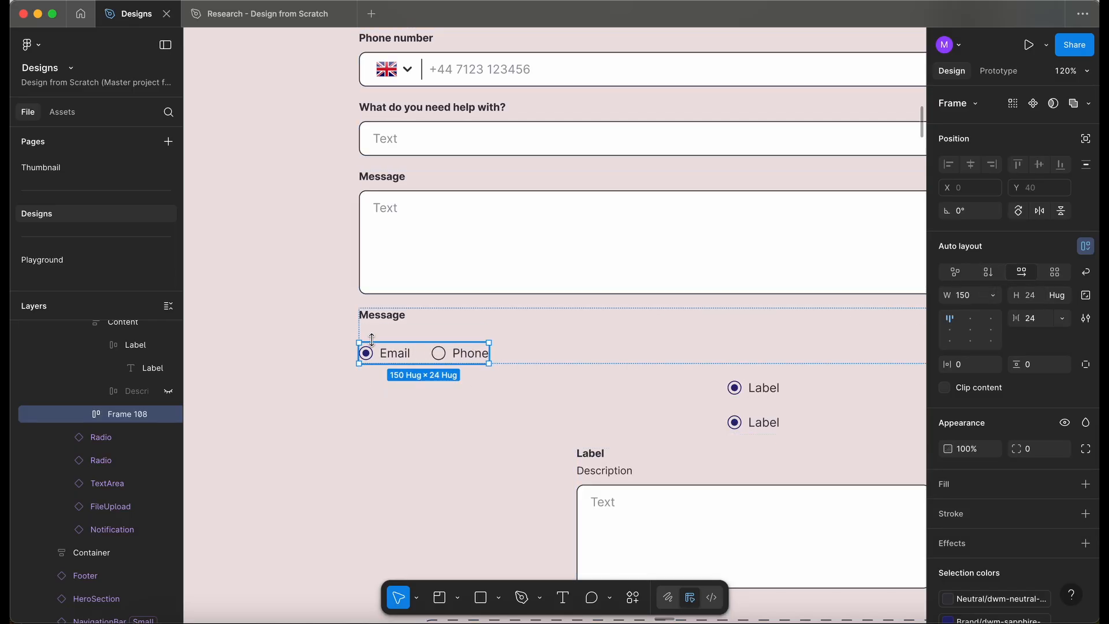
Step: Apply the 24px spacing variable to the radio frame's gap and the 0px variable to its horizontal padding
scroll(449, 364, down, 2)
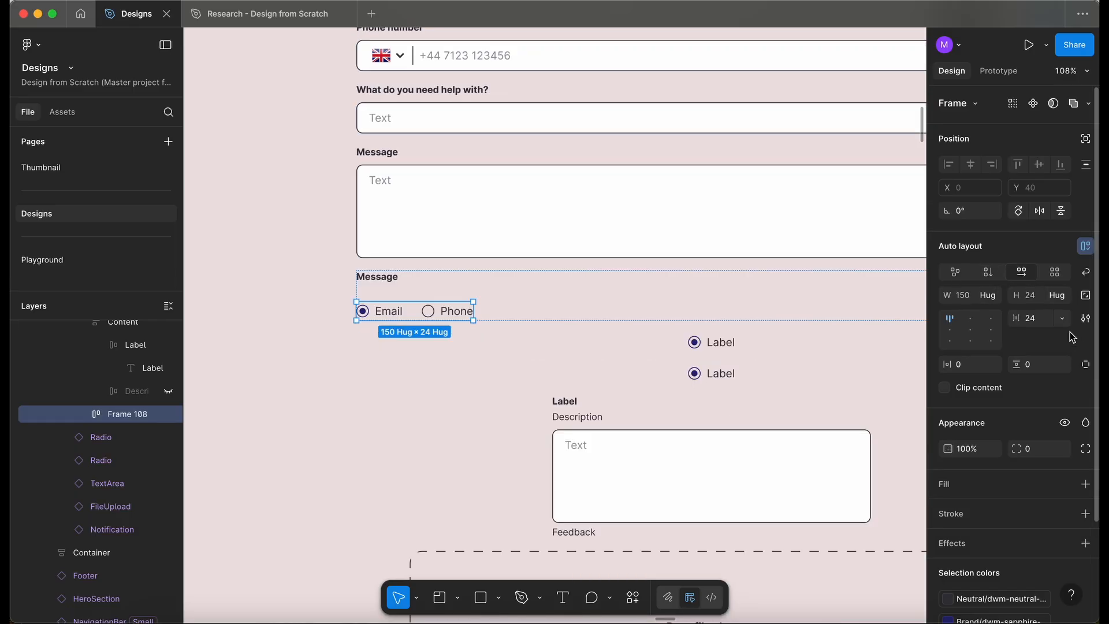
click(1062, 319)
click(1052, 374)
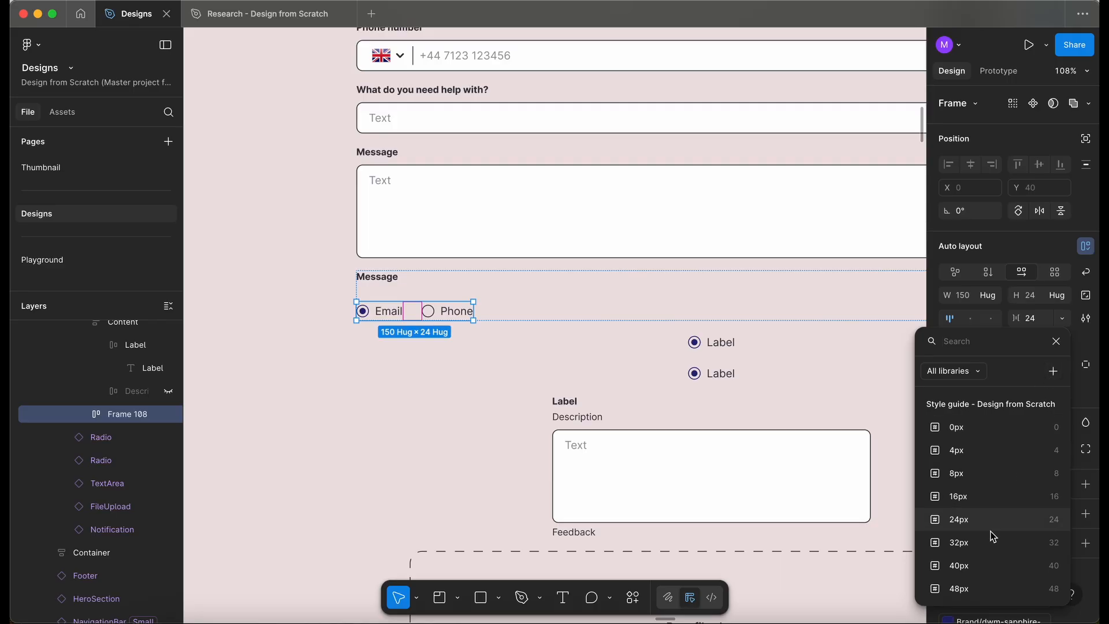
click(960, 525)
click(995, 366)
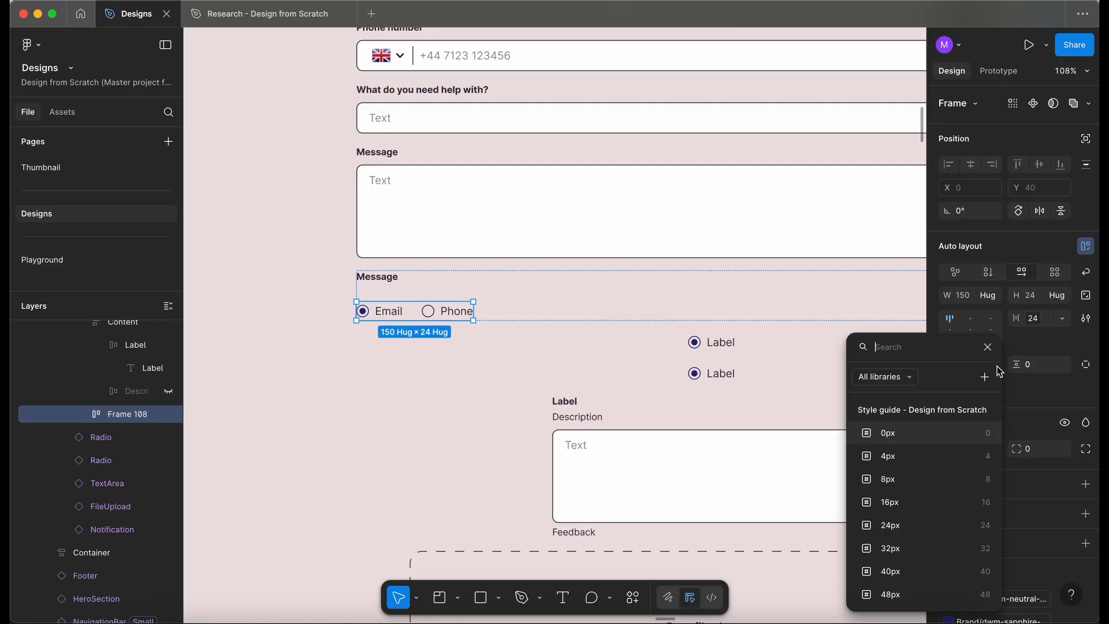
click(919, 433)
click(1063, 366)
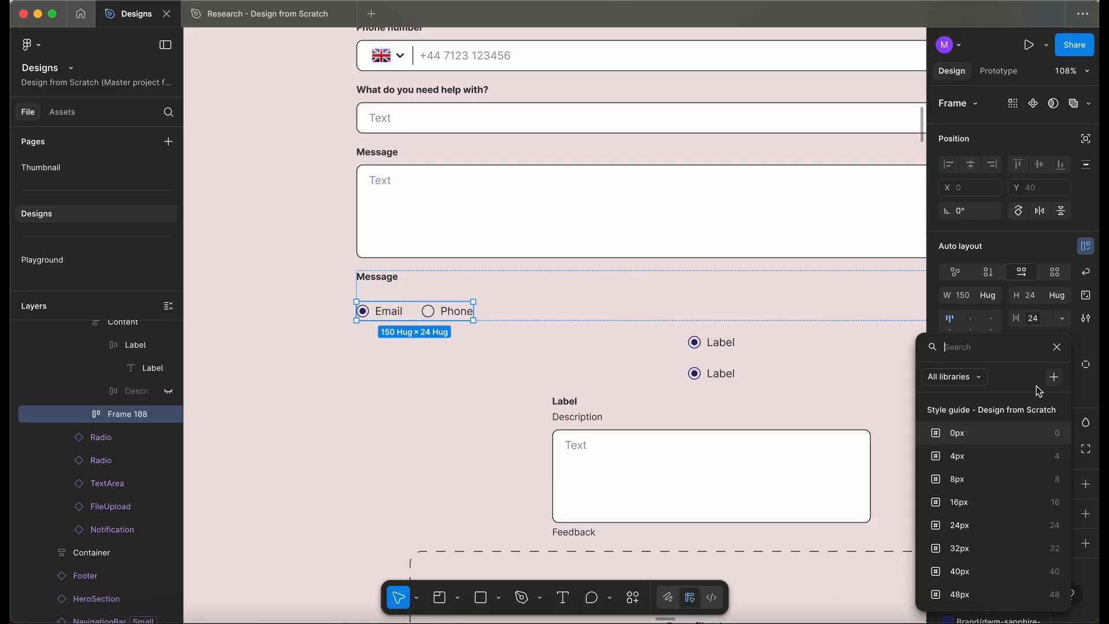
key(Escape)
Step: Set the vertical gap of Row6 to the 8px spacing variable
key(Escape)
click(1034, 318)
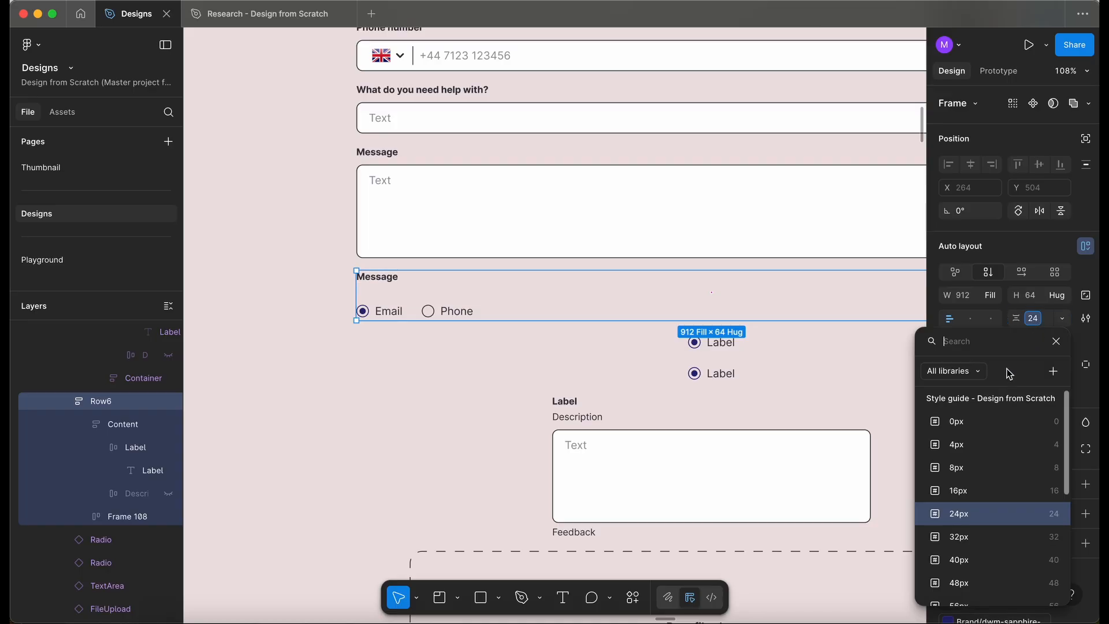
click(972, 468)
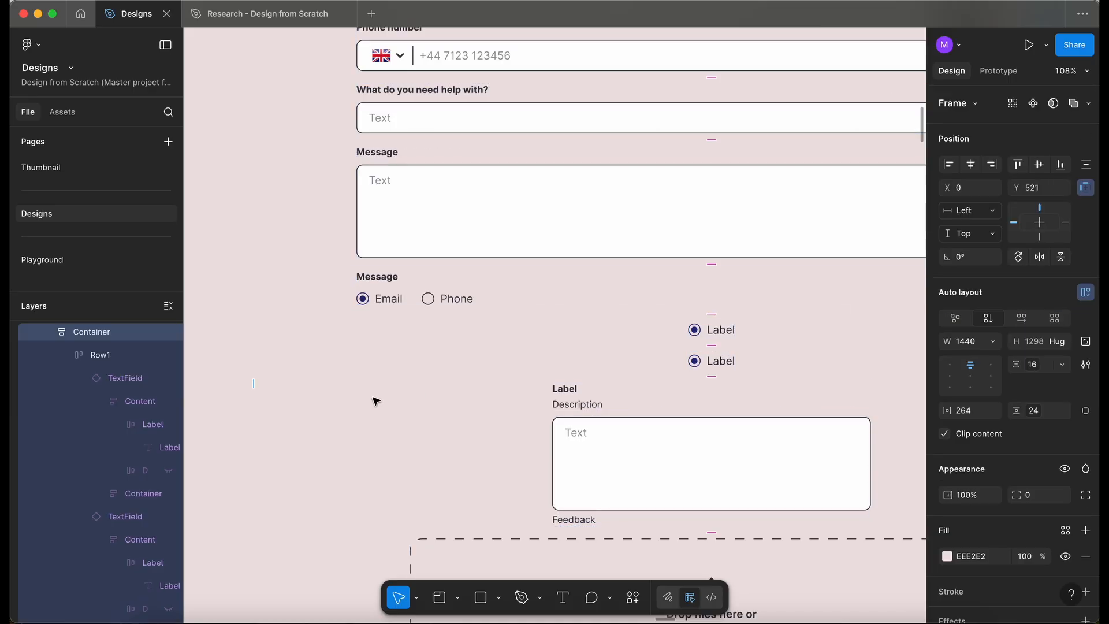
Step: Delete the two leftover Radio components below Row6
scroll(633, 300, down, 5)
click(520, 334)
shift+click(519, 314)
key(Delete)
Step: Check in the wireframe which elements follow the response options on the contact form
scroll(523, 317, down, 3)
scroll(523, 317, right, 8)
scroll(522, 317, down, 1)
scroll(690, 403, up, 3)
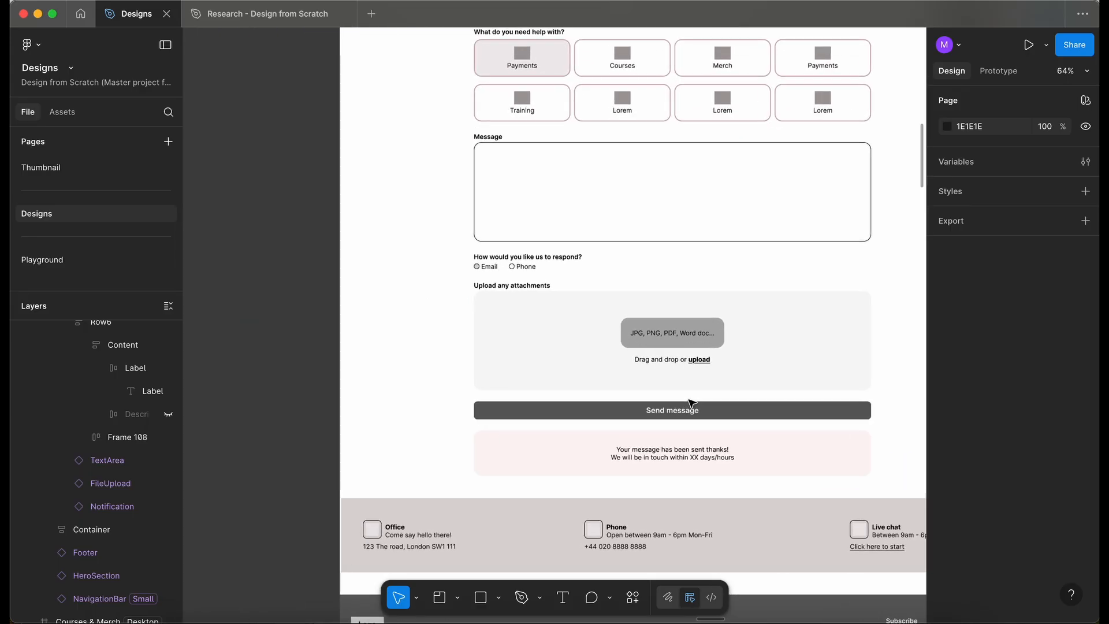
scroll(690, 402, down, 3)
scroll(688, 398, left, 10)
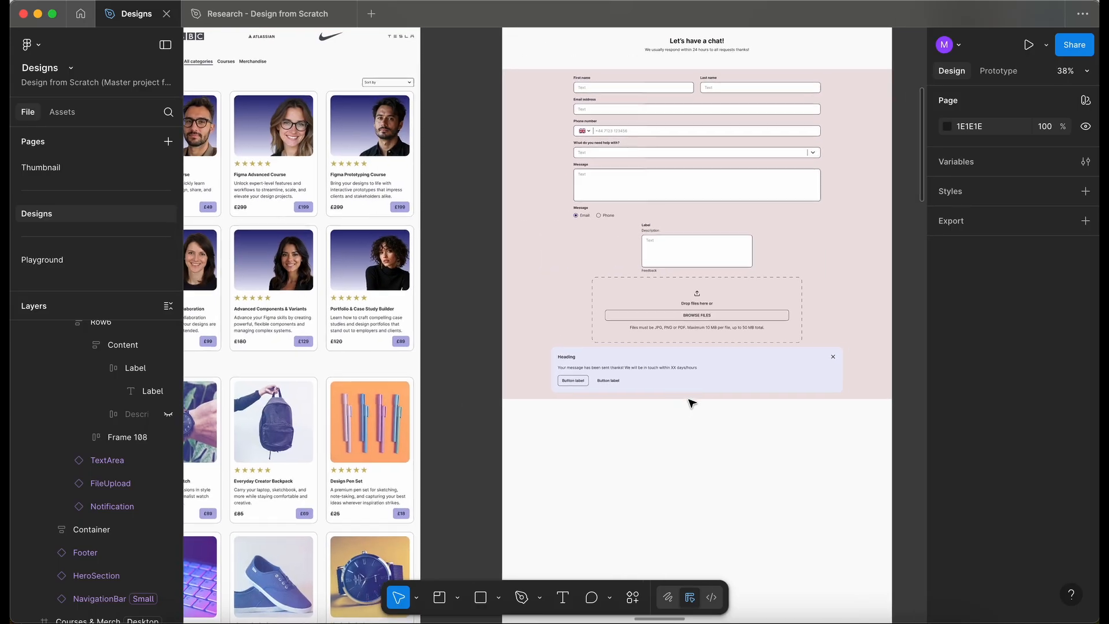
scroll(688, 398, up, 2)
click(666, 380)
scroll(512, 295, up, 3)
Step: Duplicate the Message row, Row5, below the radio row and rename the copy Row7
click(512, 294)
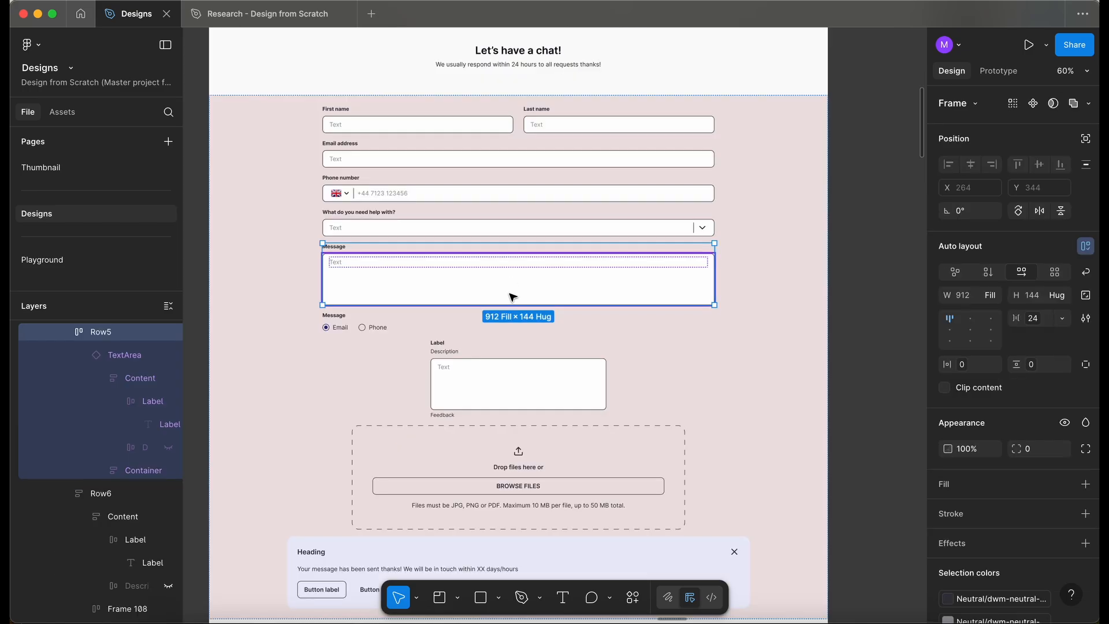
key(super+d)
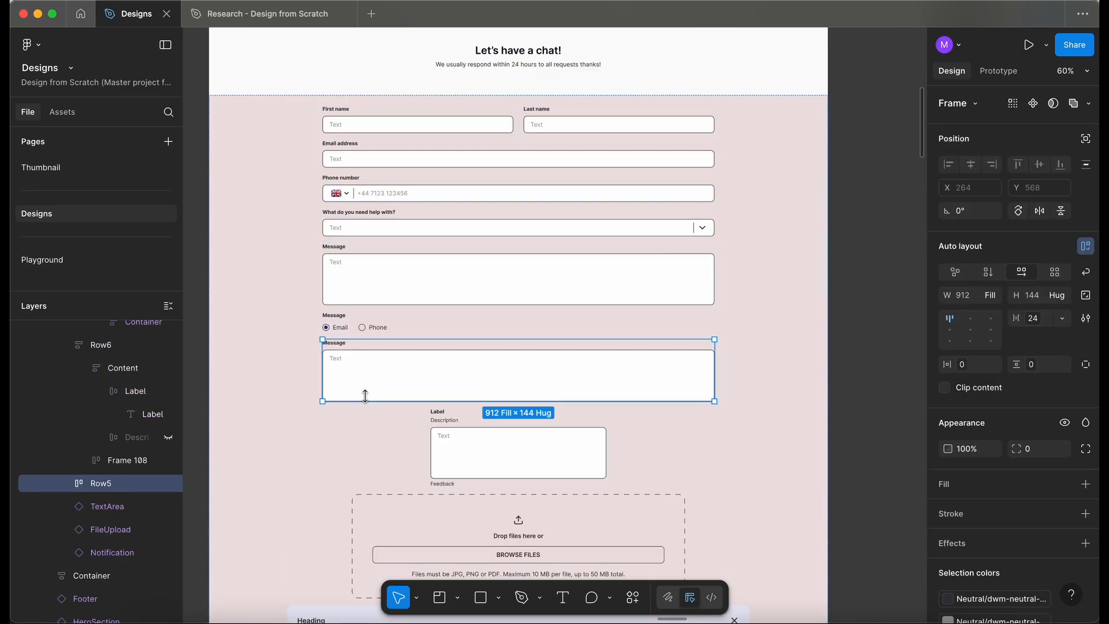
key(super+r)
key(Right)
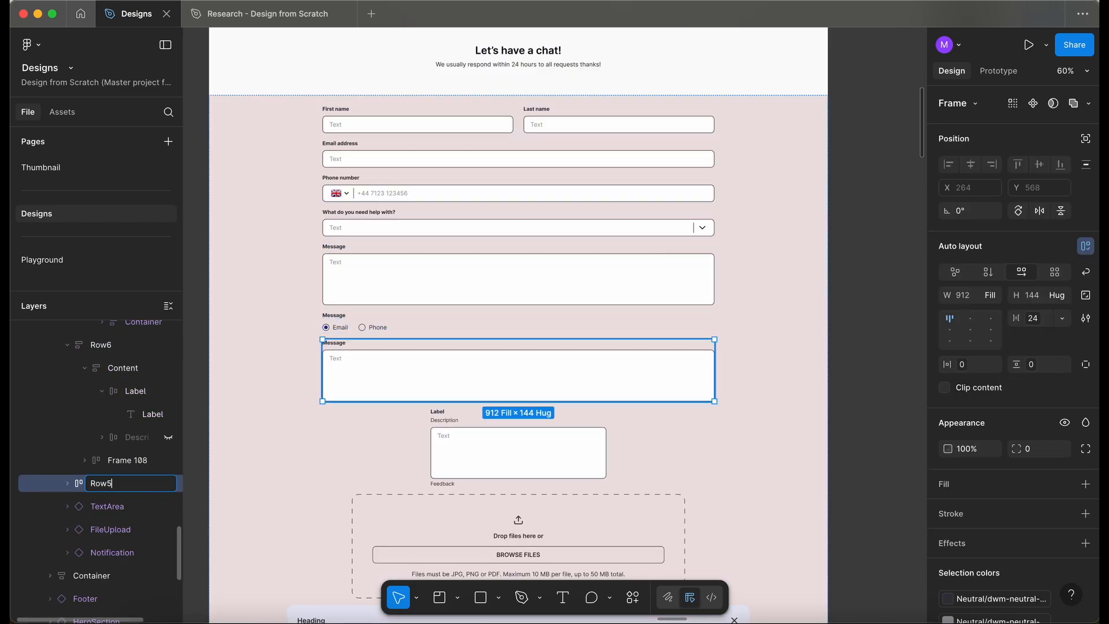
key(Return)
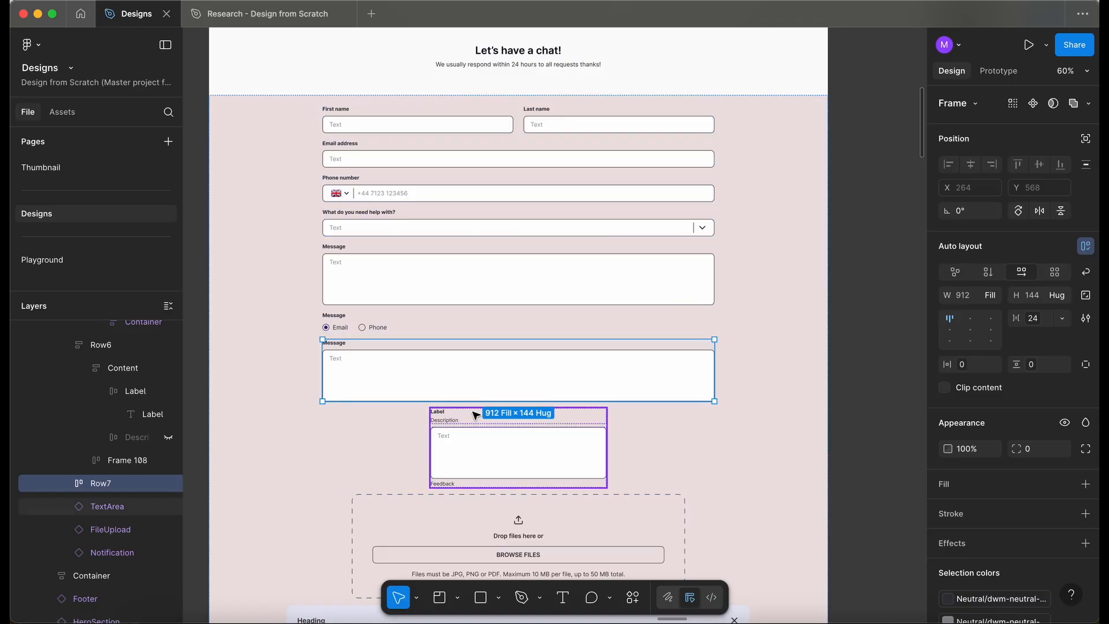
Step: Paste a copy of the FileUpload component into Row7 and delete the duplicated Message text area from that row
click(441, 536)
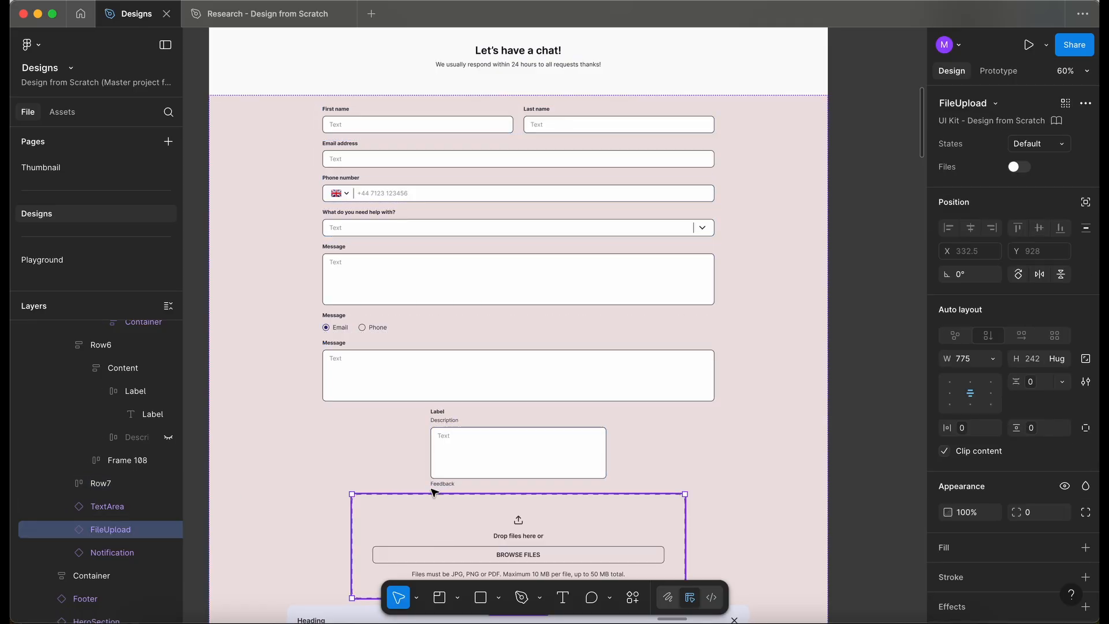
click(419, 367)
key(ctrl+v)
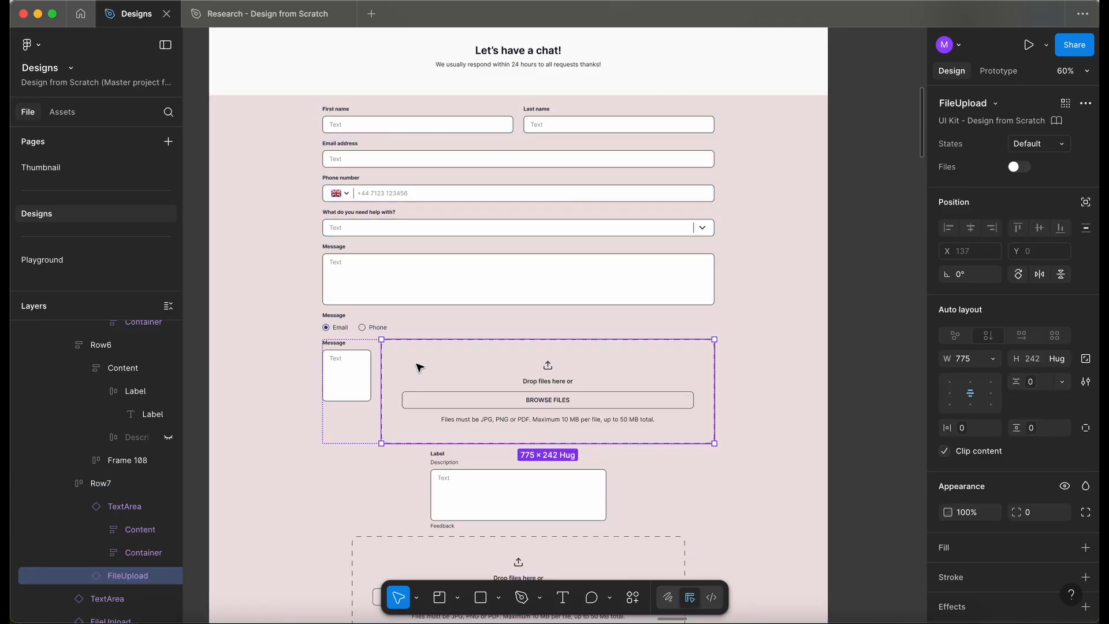
click(344, 372)
key(Delete)
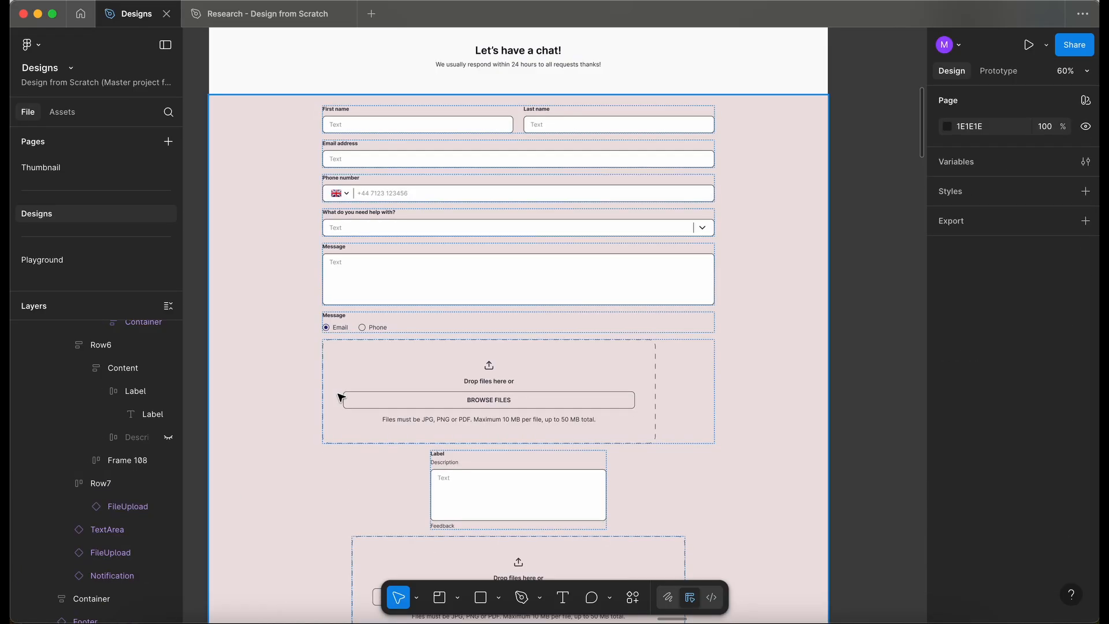
Step: Set the width of the FileUpload component in Row7 to Fill container
click(526, 403)
click(572, 400)
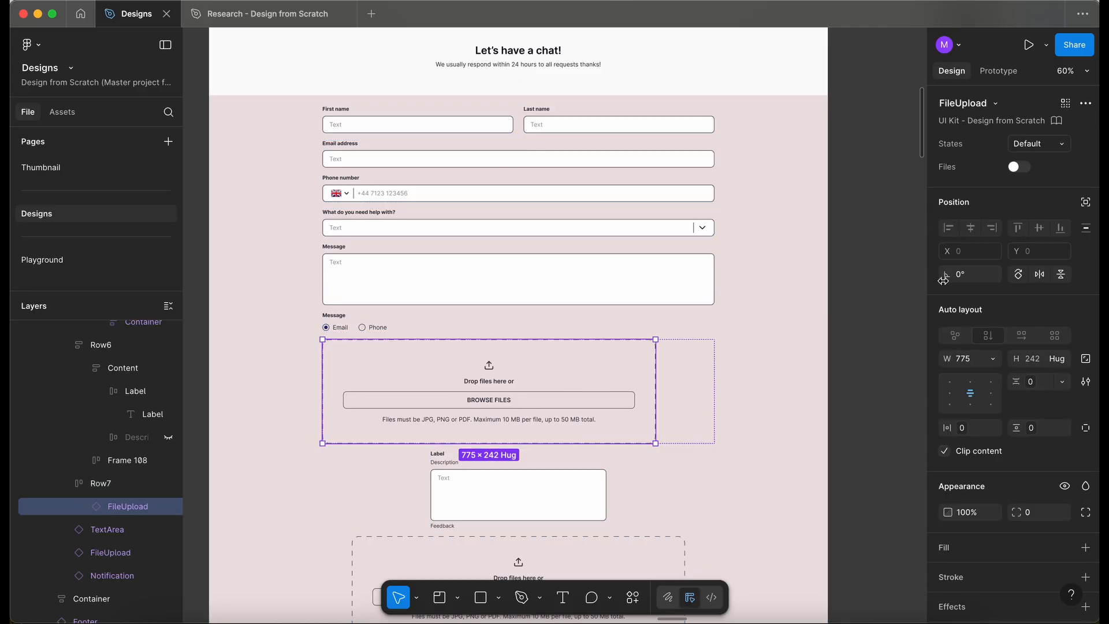
click(992, 359)
click(976, 391)
Step: Delete the leftover TextArea and the original FileUpload component below Row7
scroll(400, 371, down, 5)
click(404, 399)
shift+click(487, 346)
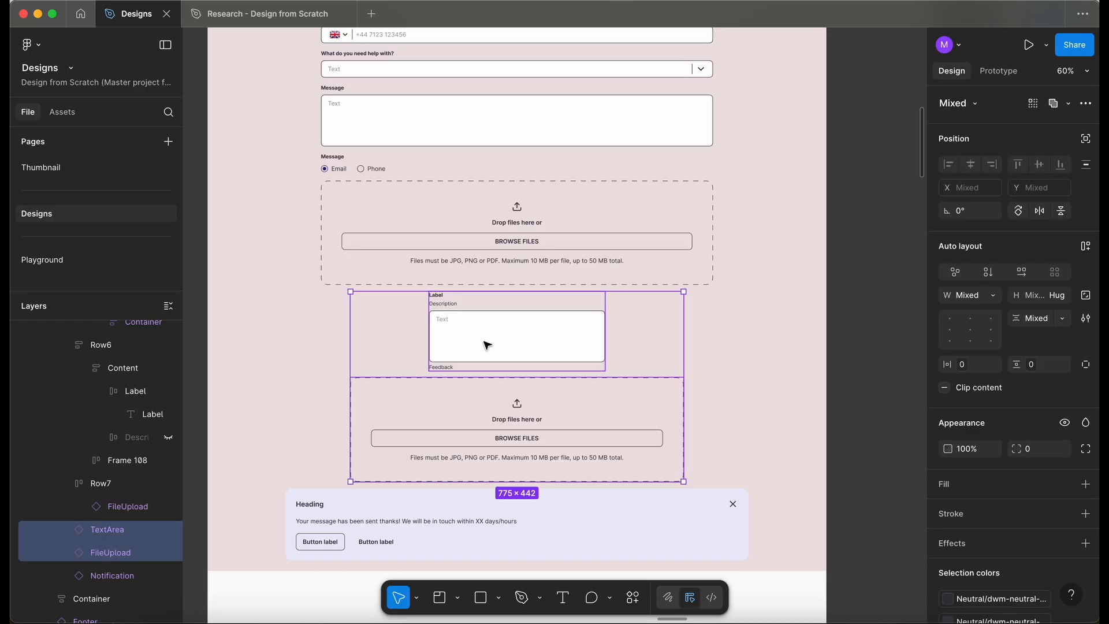
key(Delete)
Step: Add a Button component from the UI Kit between the file upload row and the notification, with its width set to Fill container
scroll(488, 345, up, 5)
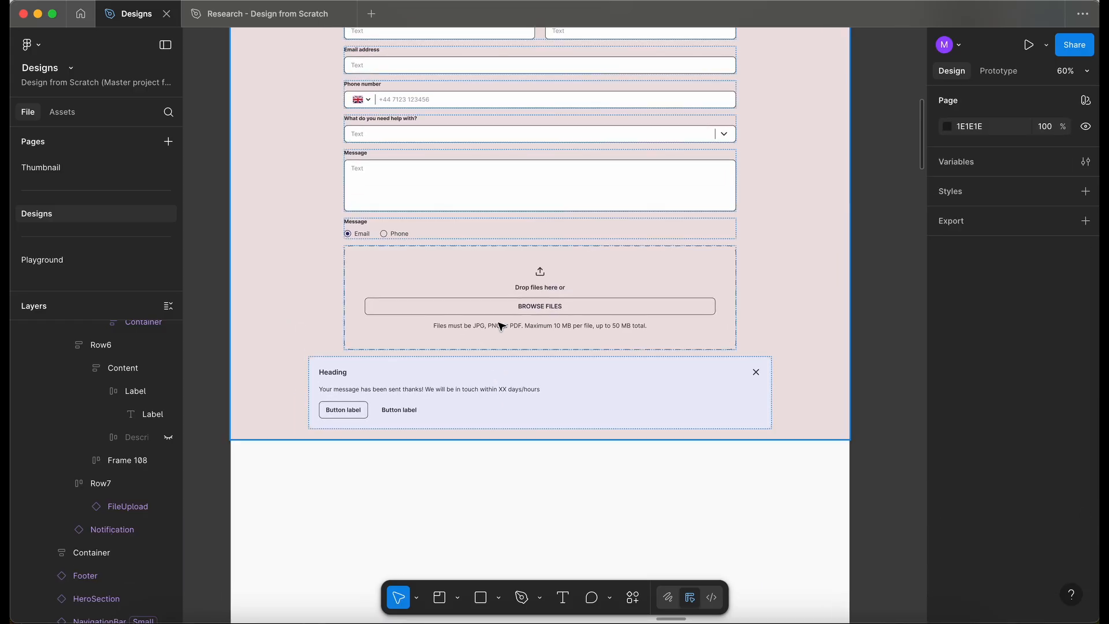
scroll(500, 324, right, 10)
scroll(501, 326, left, 10)
scroll(502, 326, up, 2)
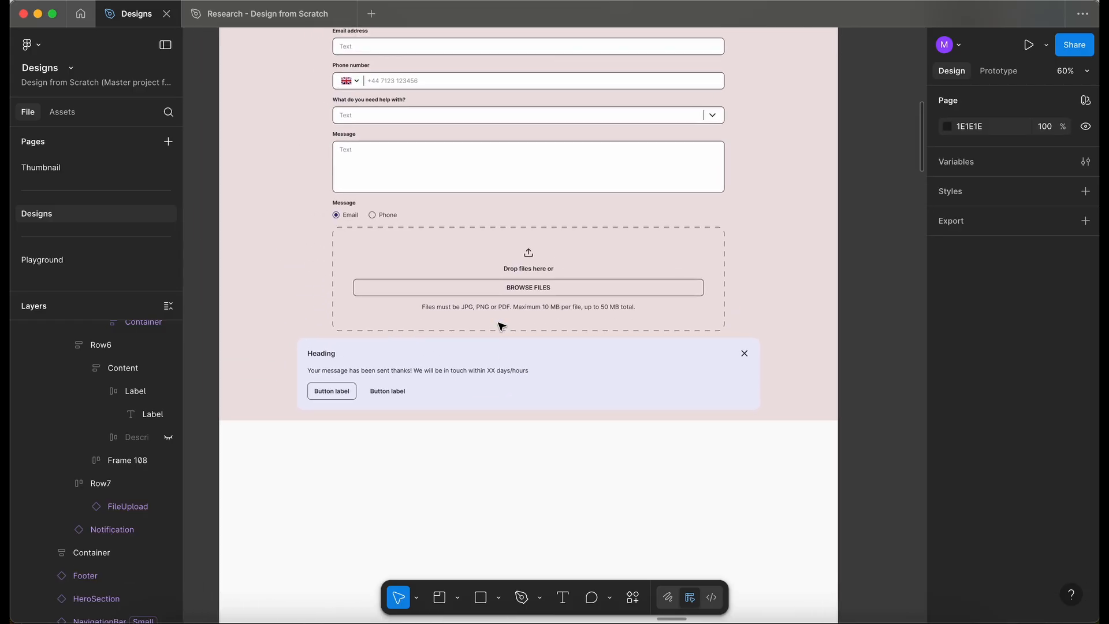
click(57, 116)
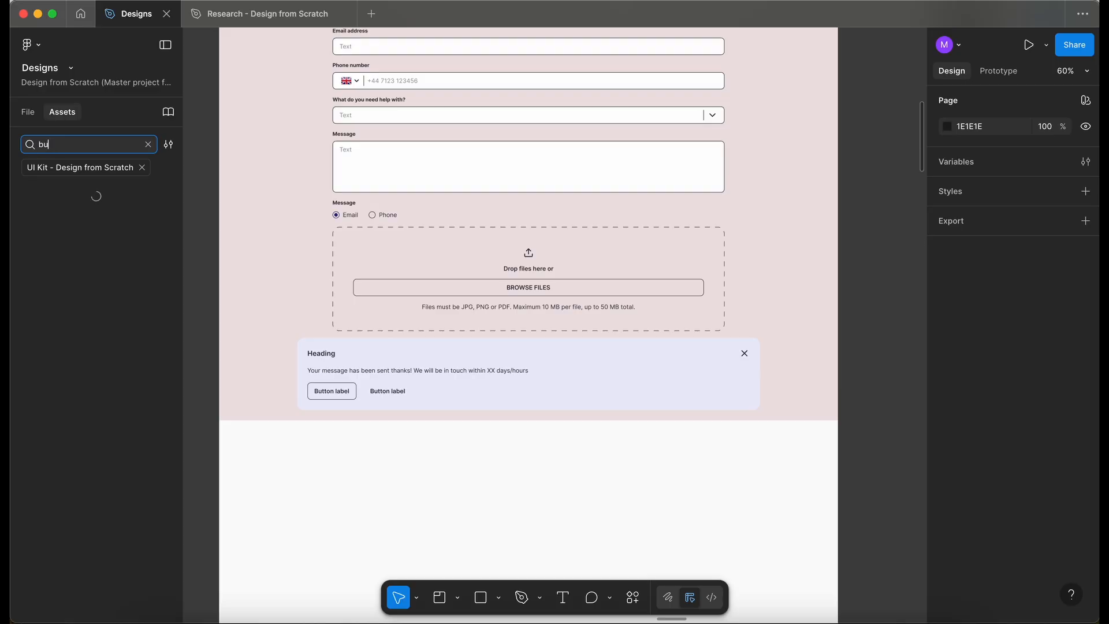
drag(55, 213, 471, 350)
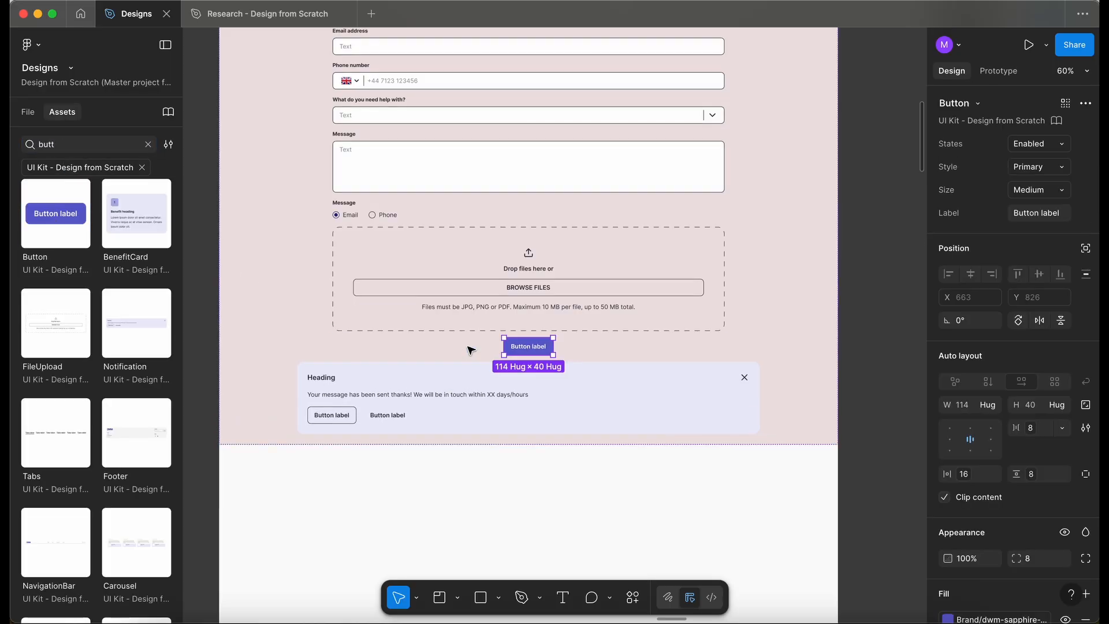
click(996, 409)
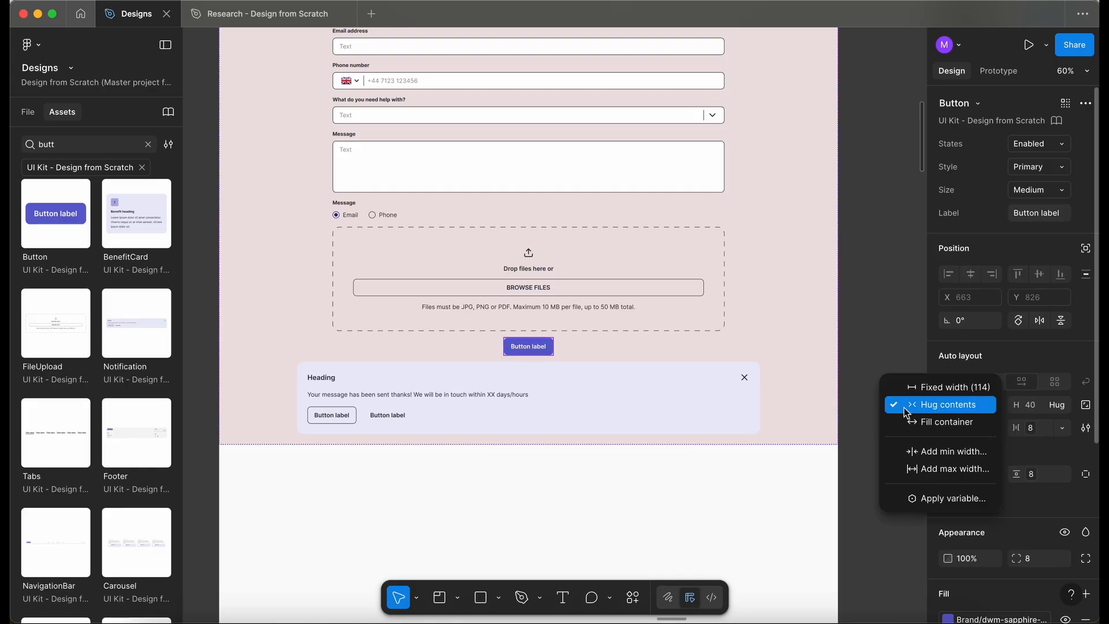
click(921, 422)
Step: Label the full-width button "Send message", following the wireframe
scroll(568, 333, right, 10)
scroll(570, 333, down, 2)
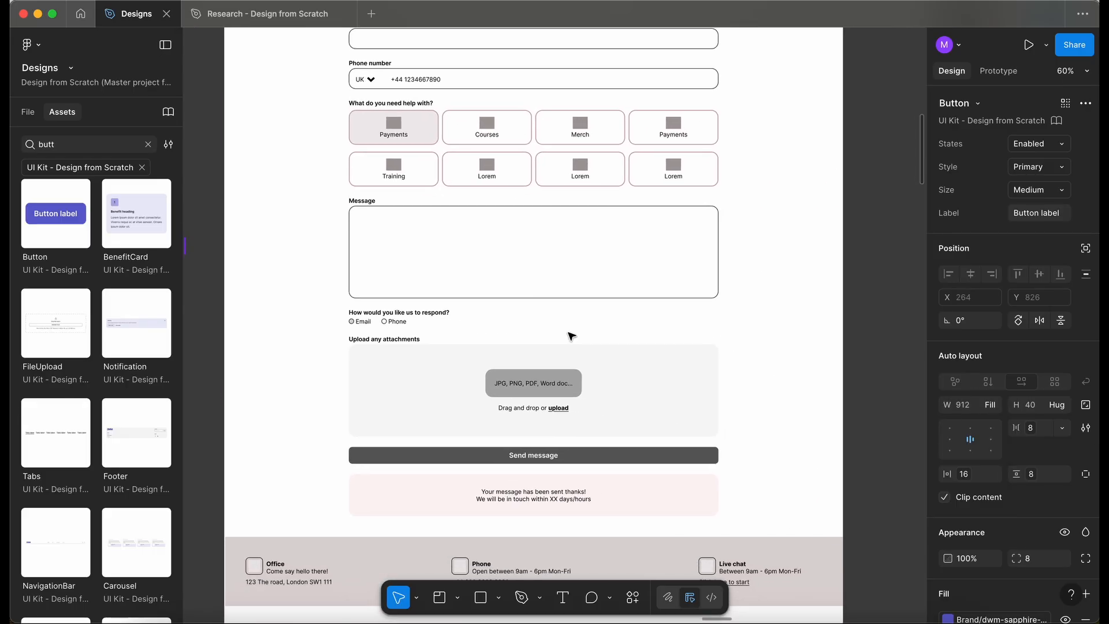
scroll(571, 336, left, 10)
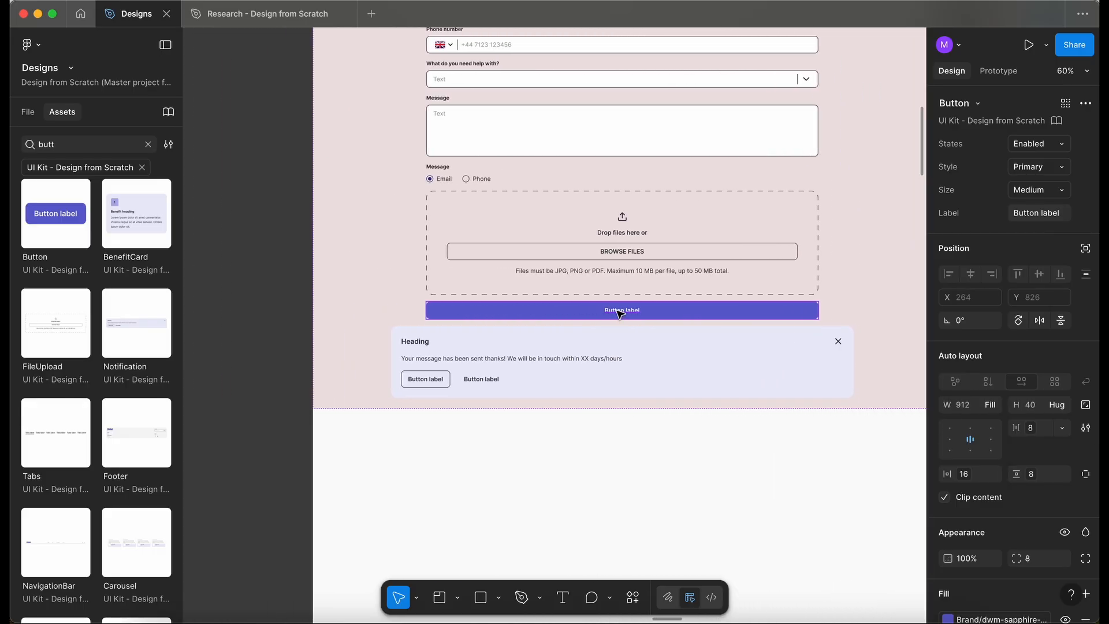
double_click(618, 312)
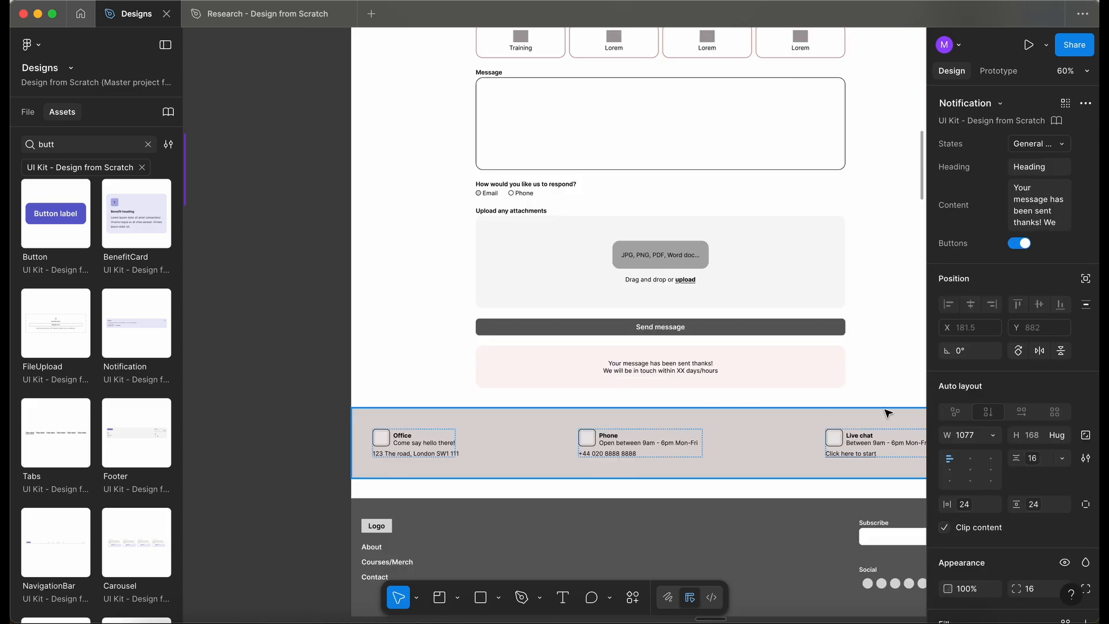
scroll(558, 278, left, 5)
scroll(558, 278, left, 8)
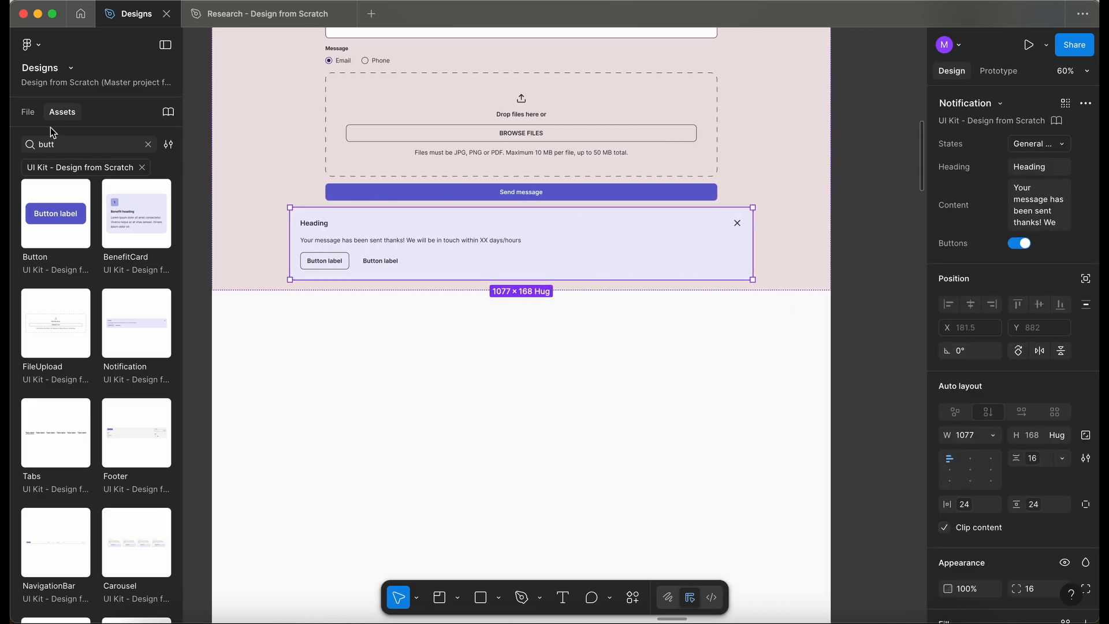
Step: Wrap the "Send message" button in its own auto layout frame and name it Row8
click(27, 112)
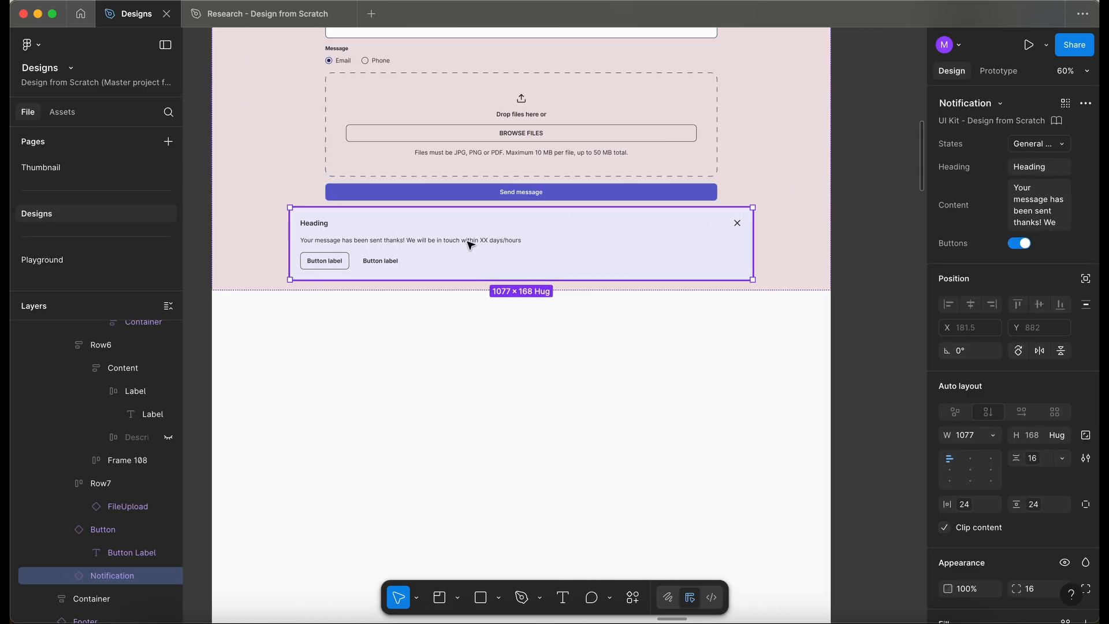
scroll(462, 245, up, 3)
scroll(462, 246, left, 1)
key(shift+Tab)
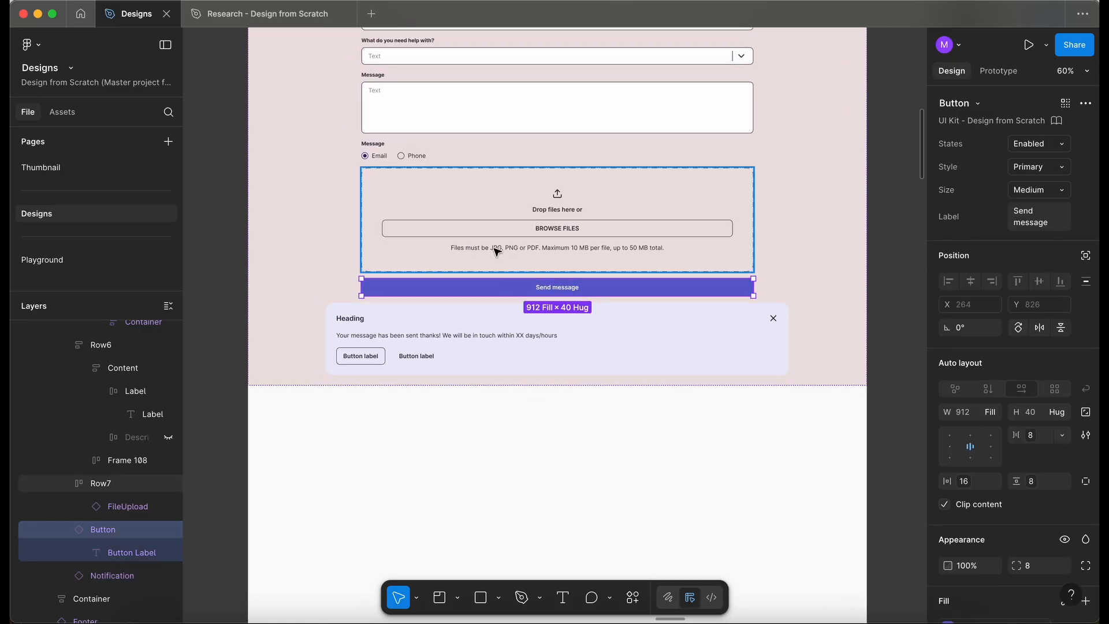
key(shift+Tab)
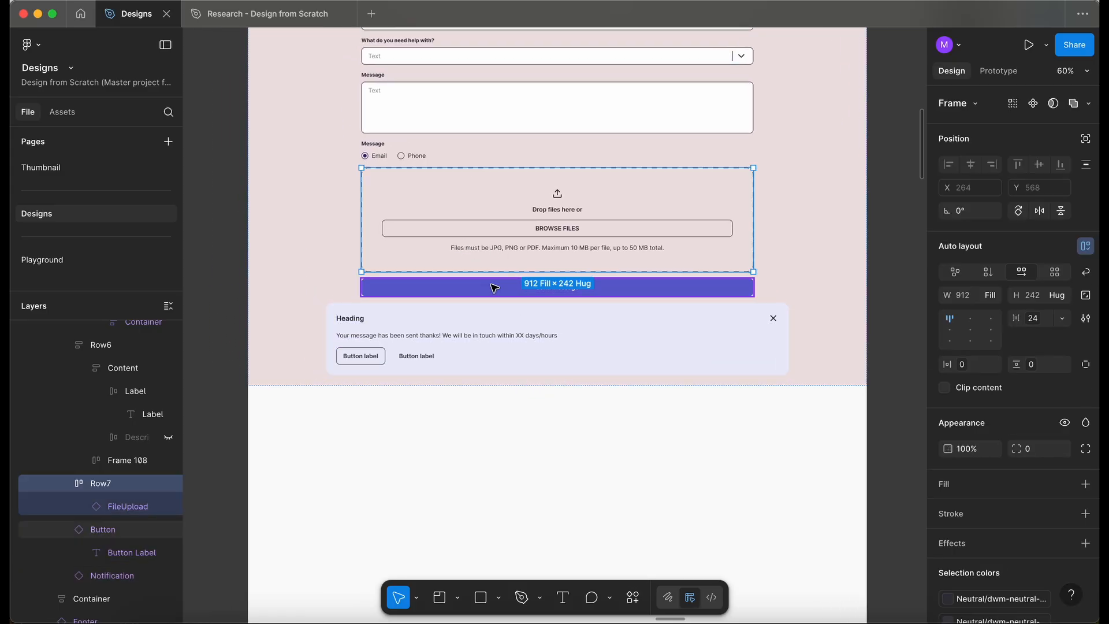
click(493, 288)
key(shift+a)
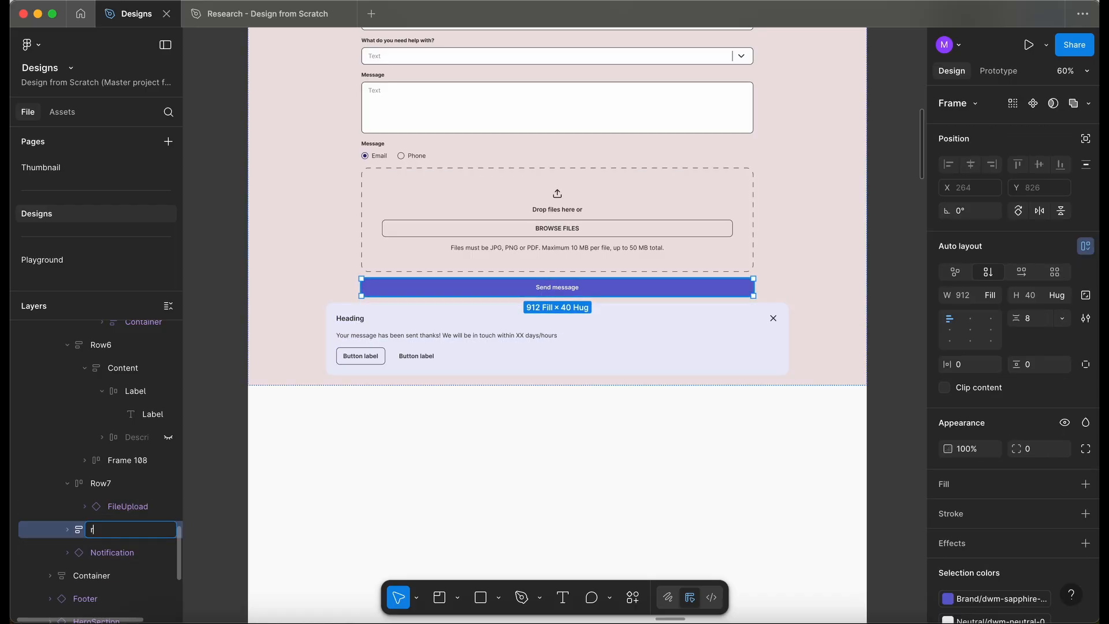
text(Row8)
key(Return)
Step: Duplicate Row8 as Row9 and move the Notification component into it, leaving no separate copy below
key(ctrl+d)
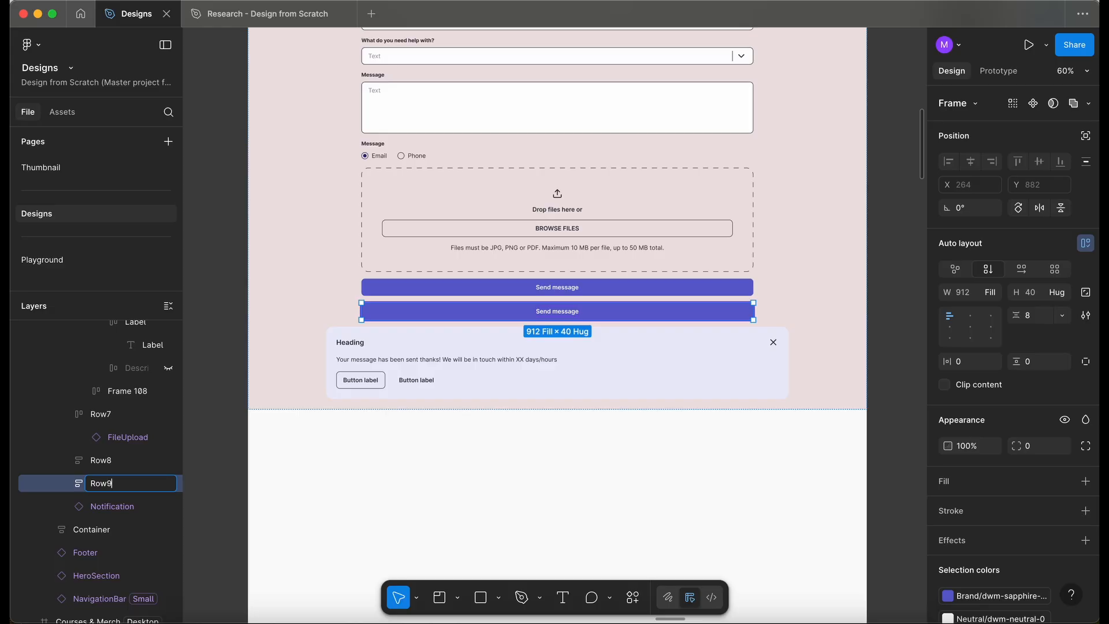
key(Return)
key(ctrl+v)
click(537, 433)
key(BackSpace)
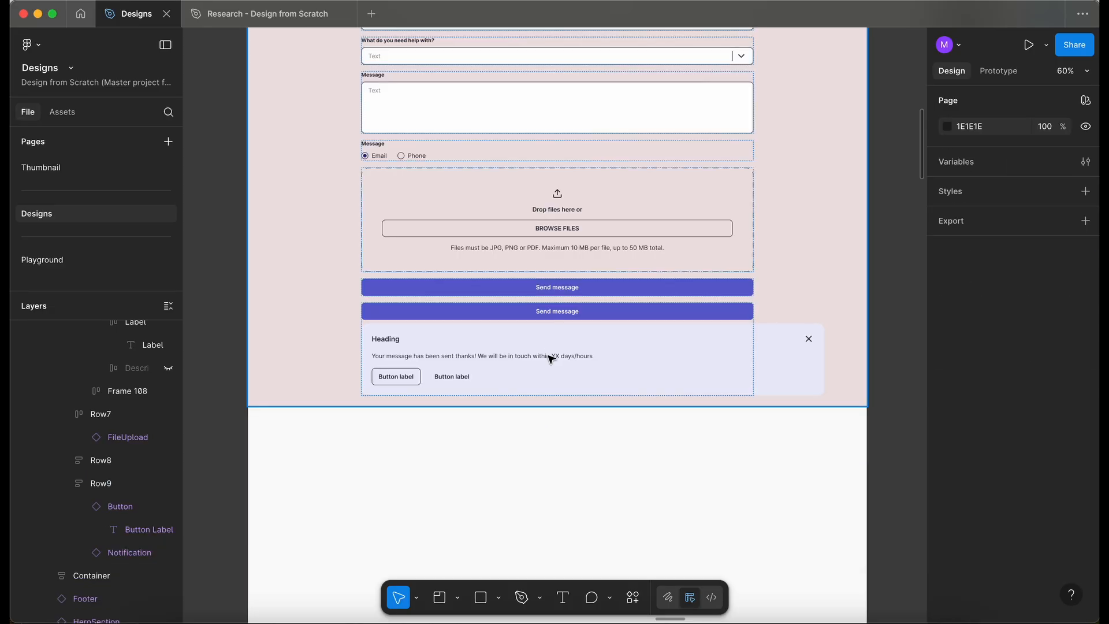
Step: Delete the duplicated "Send message" button from Row9, keeping only the notification inside the row
click(560, 315)
click(560, 315)
key(BackSpace)
click(583, 328)
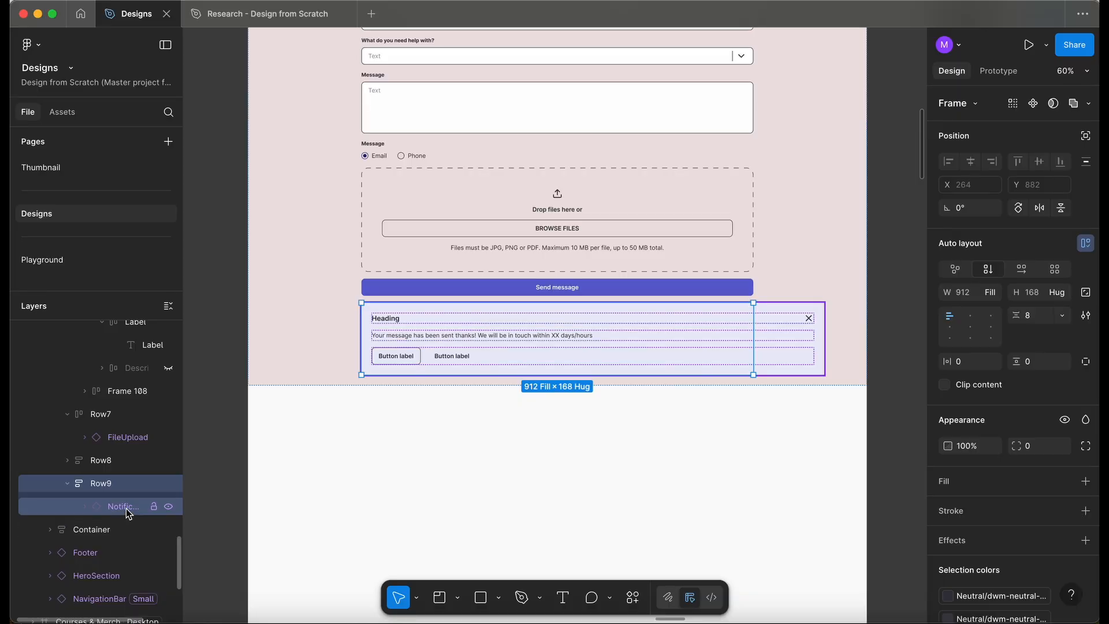
Step: Set the width of the Notification in Row9 to Fill container and its state to Success
click(127, 507)
click(992, 436)
click(986, 471)
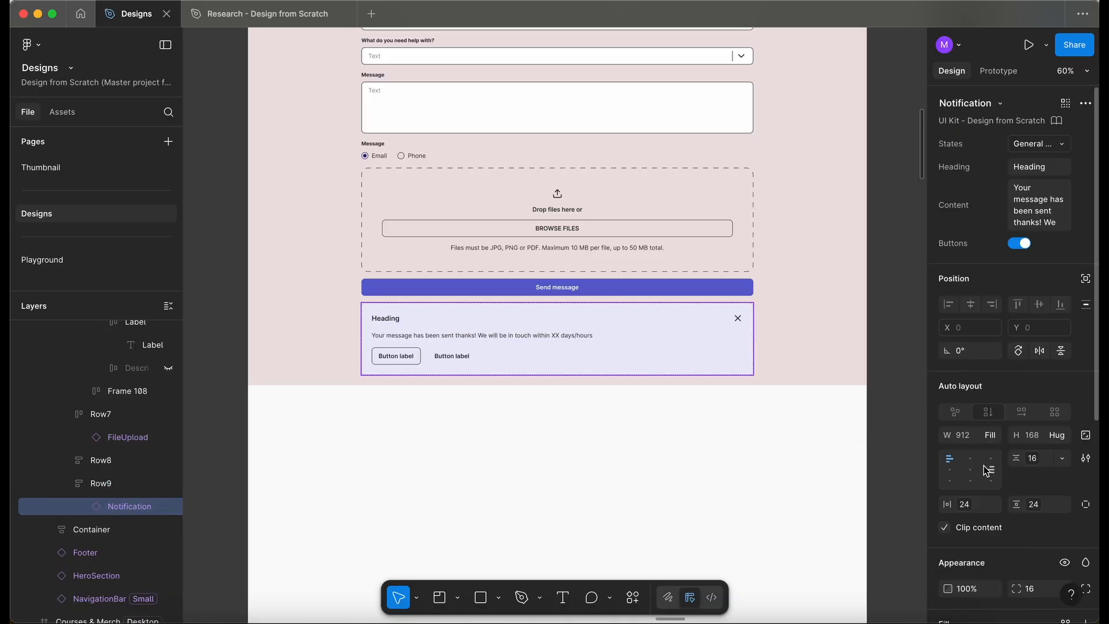
click(1016, 144)
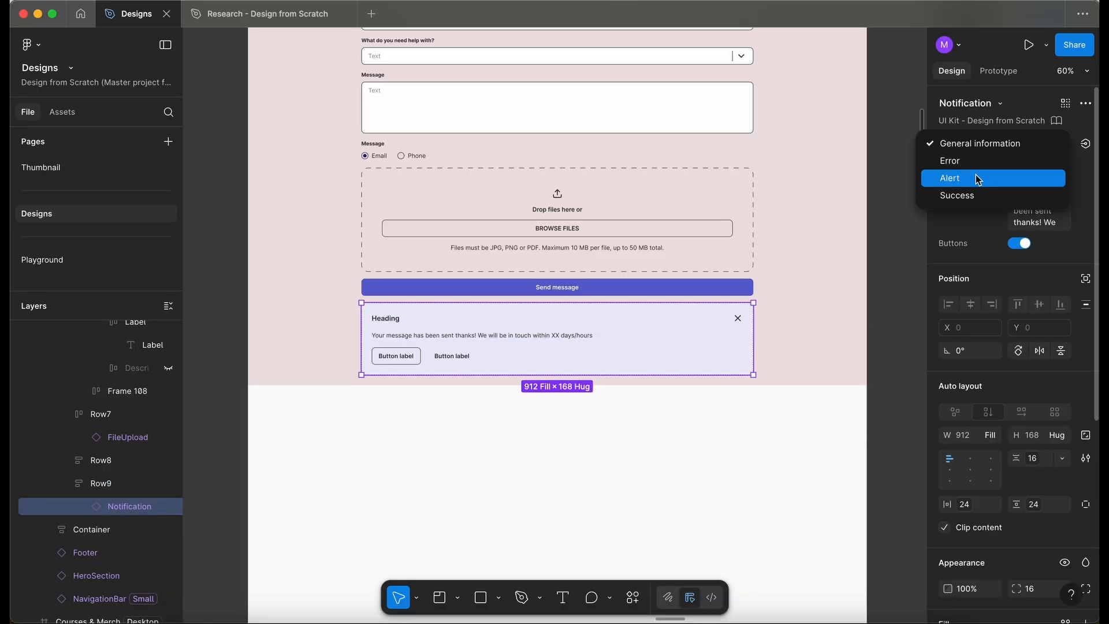
click(959, 195)
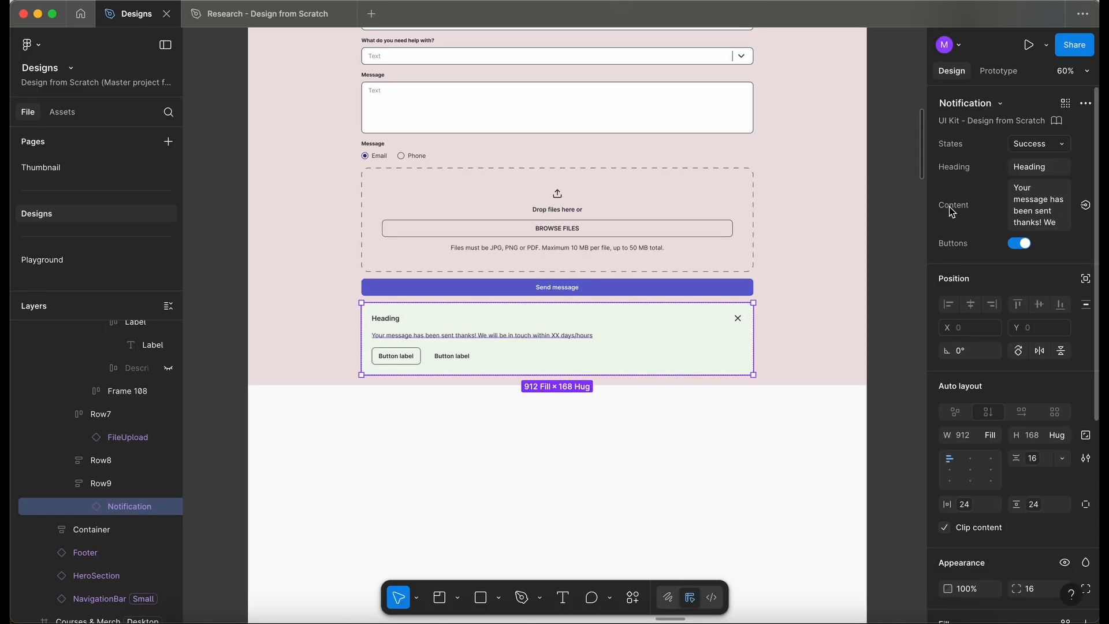
click(499, 505)
scroll(498, 503, down, 4)
scroll(497, 502, right, 6)
scroll(498, 503, left, 6)
scroll(498, 503, up, 4)
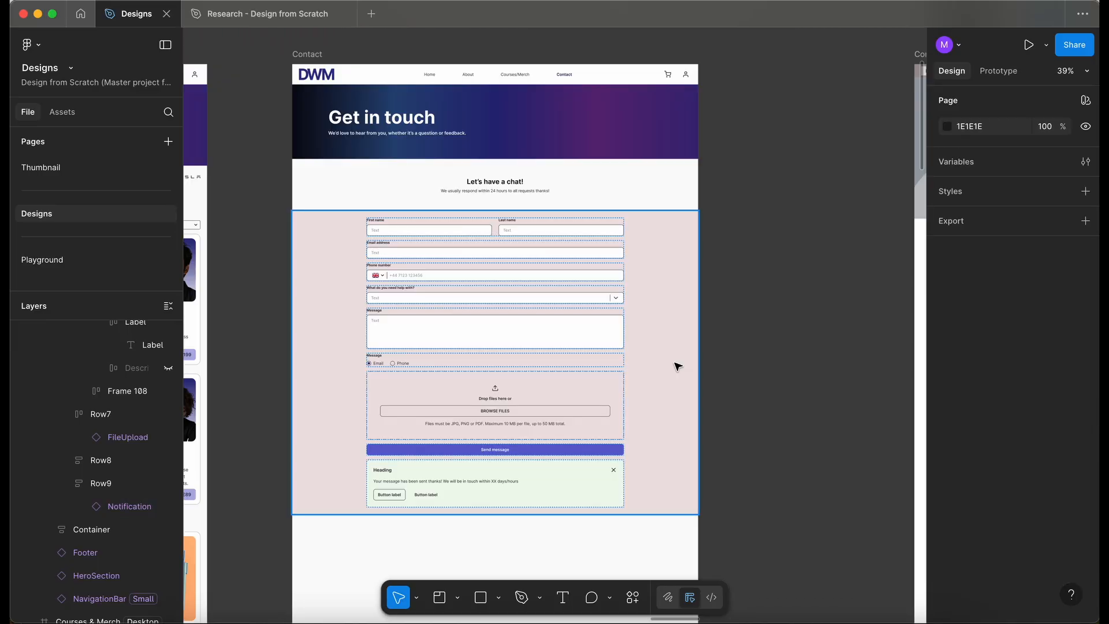
click(677, 367)
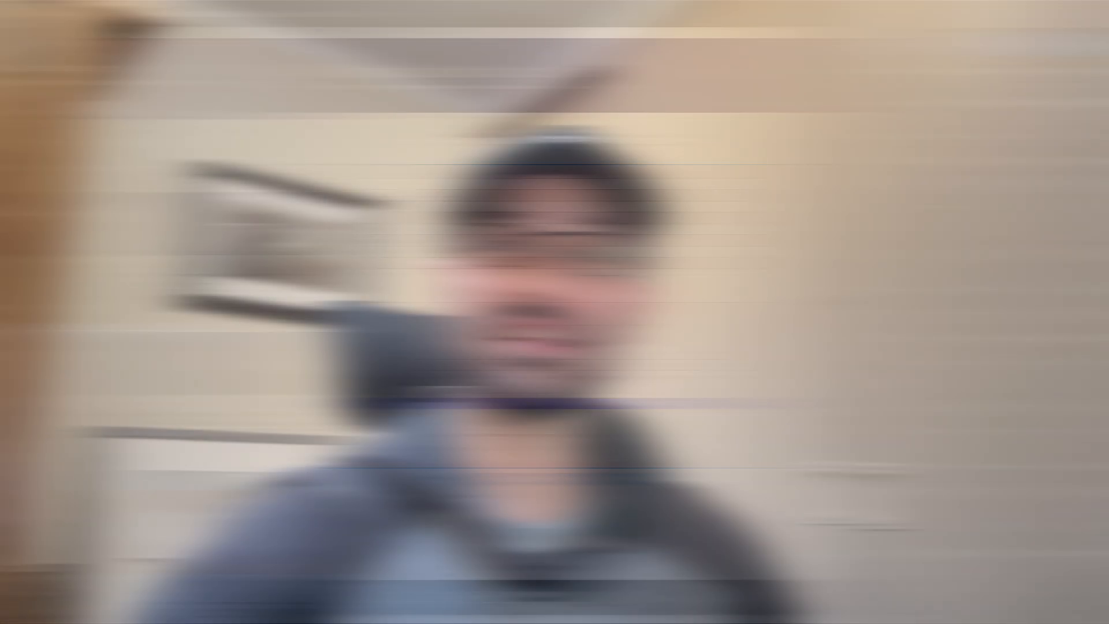